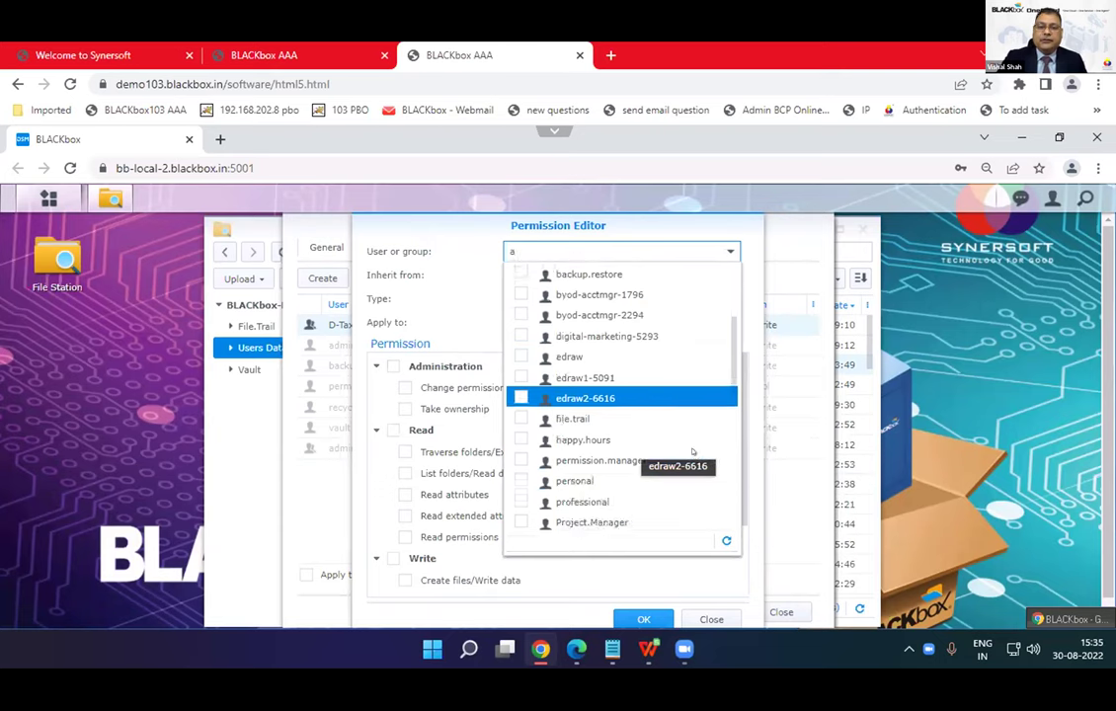
scroll(660, 411, "down", 2)
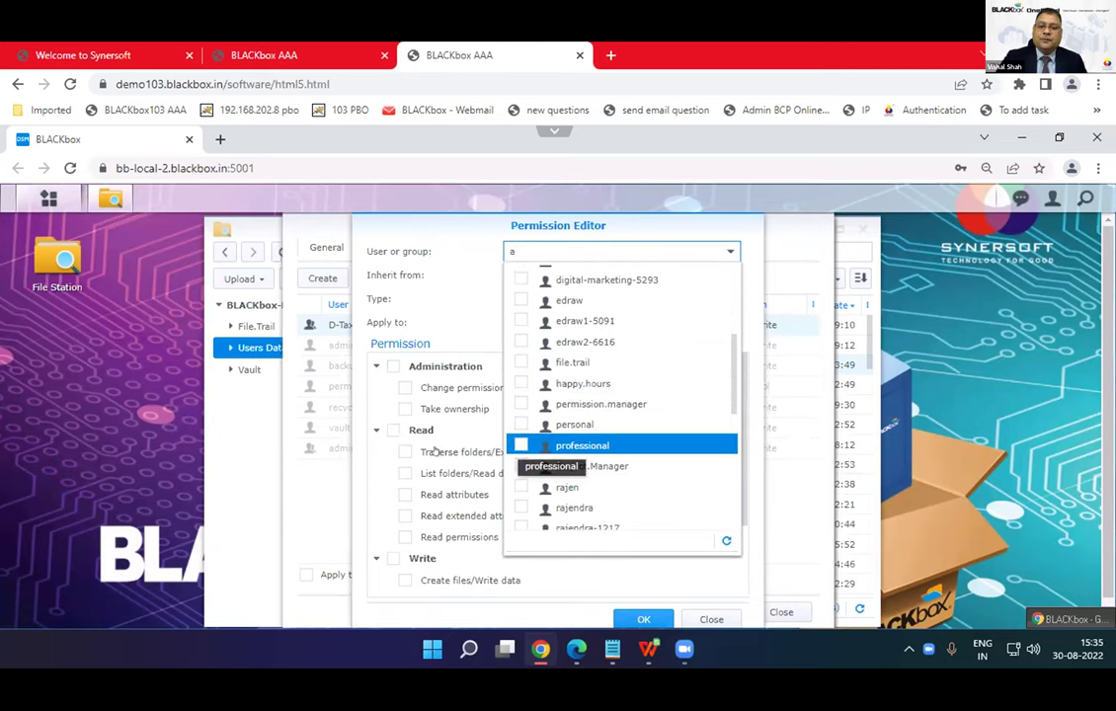
Grant the folder the whole Read permission group in the Permission Editor.
scroll(423, 446, "down", 1)
scroll(423, 449, "down", 2)
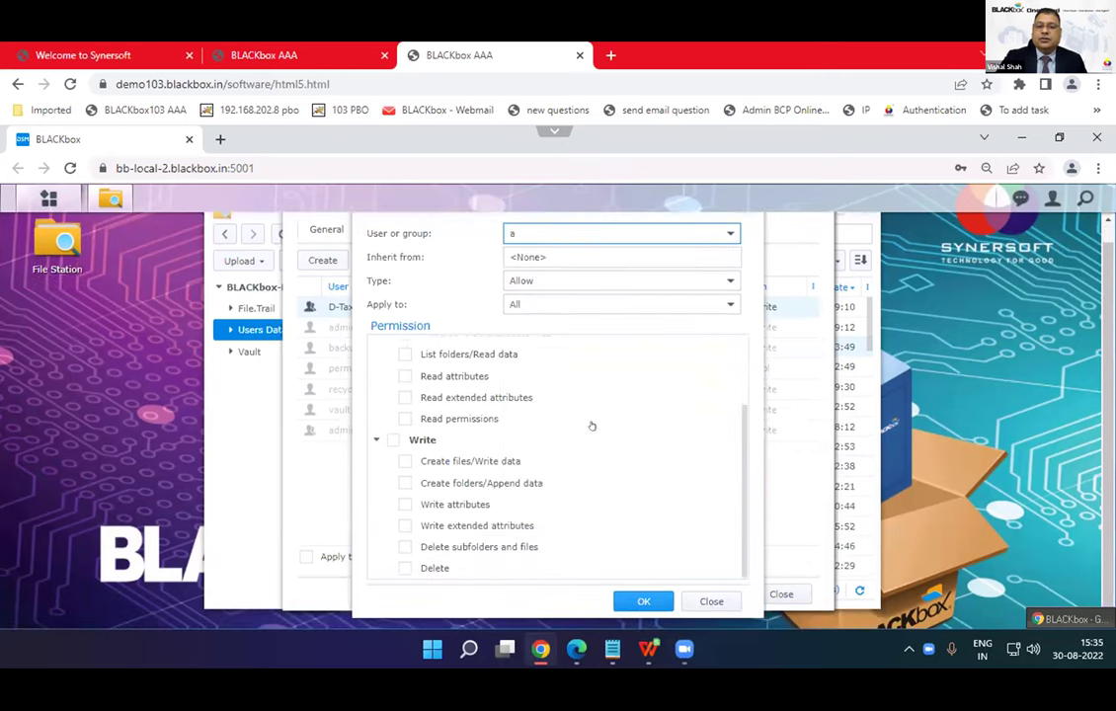
scroll(592, 426, "up", 1)
scroll(591, 426, "up", 2)
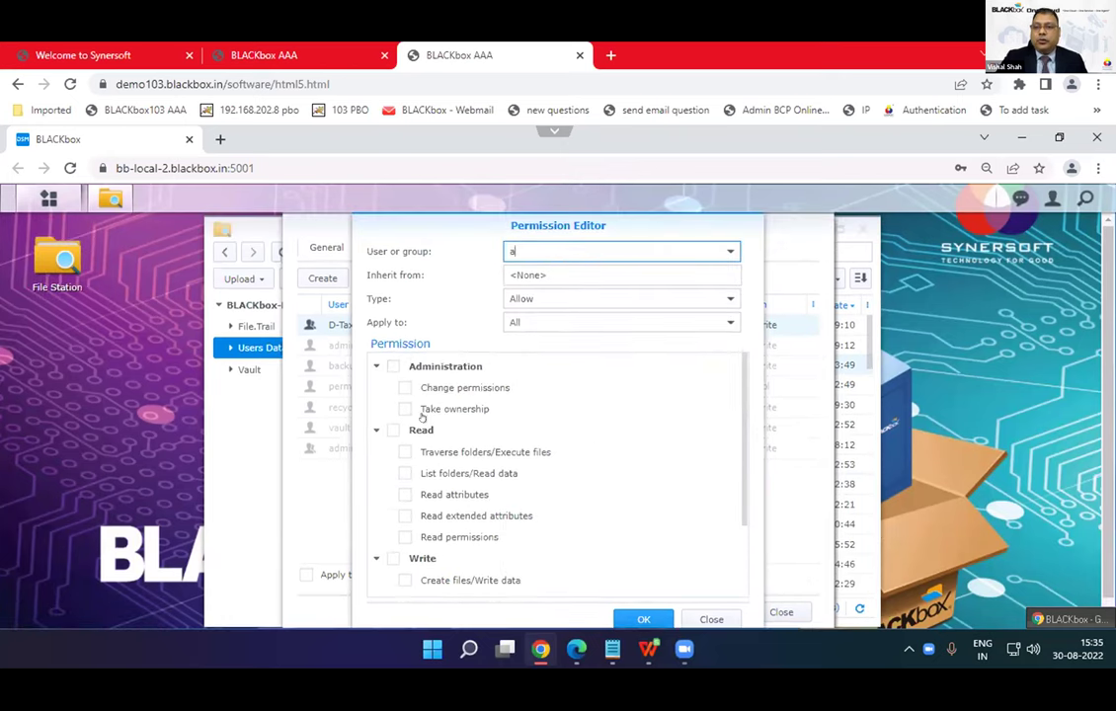
left_click(394, 430)
Close the Permission Editor and folder Properties to return to the 74-item Users Data listing.
scroll(596, 417, "down", 3)
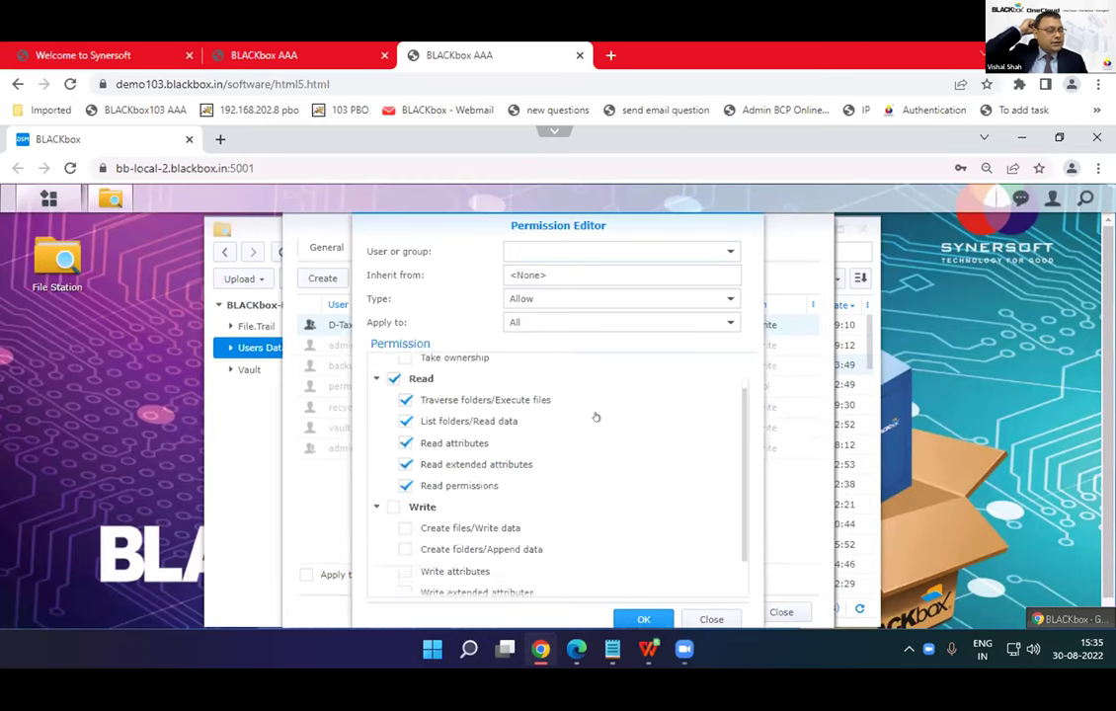
scroll(596, 417, "up", 3)
scroll(596, 419, "up", 1)
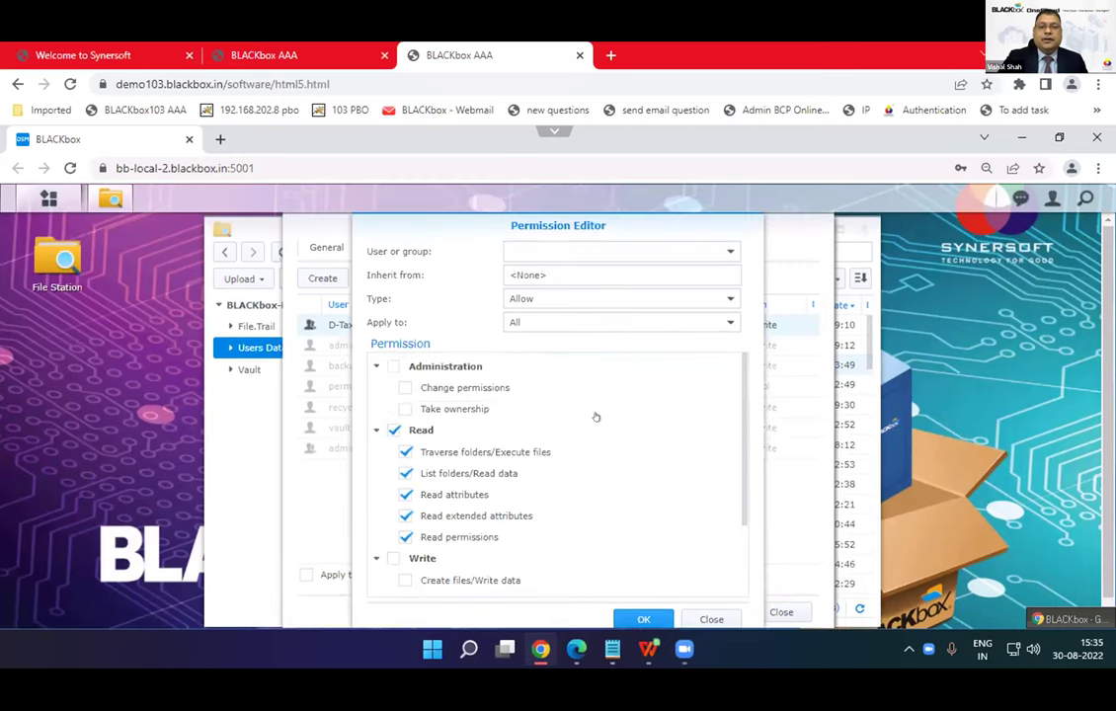
scroll(596, 425, "down", 1)
left_click(709, 616)
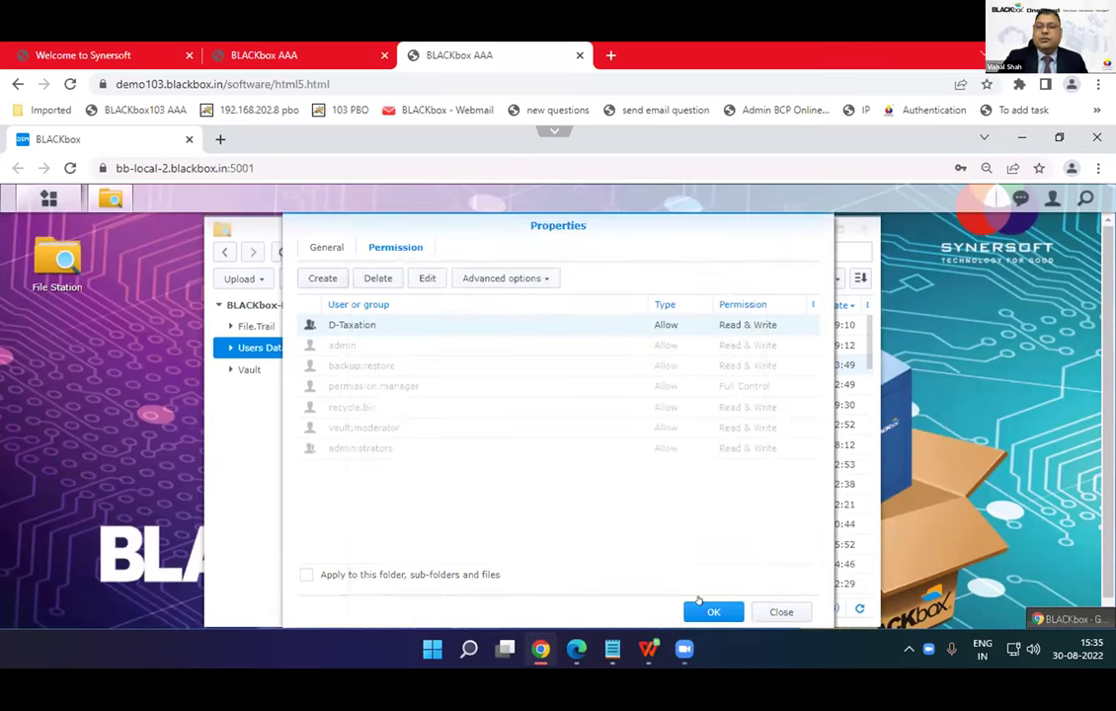
left_click(780, 611)
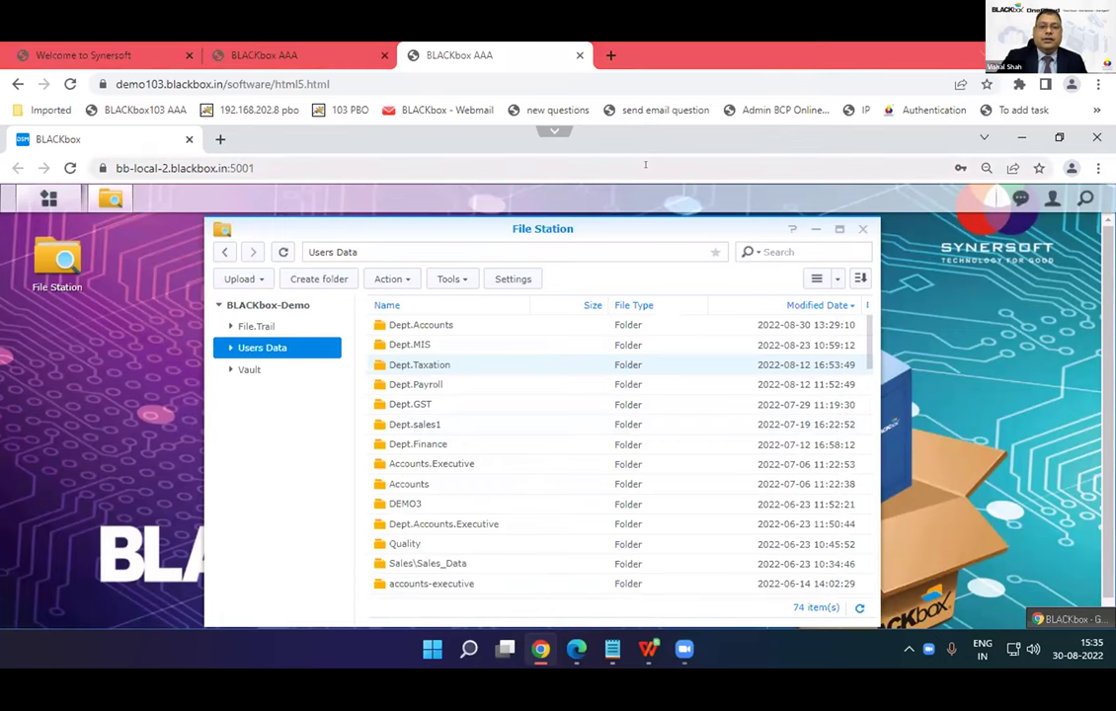
Log on in the second BLACKbox tab and open the Backup Server Console showing three Ready schedules.
left_click(327, 49)
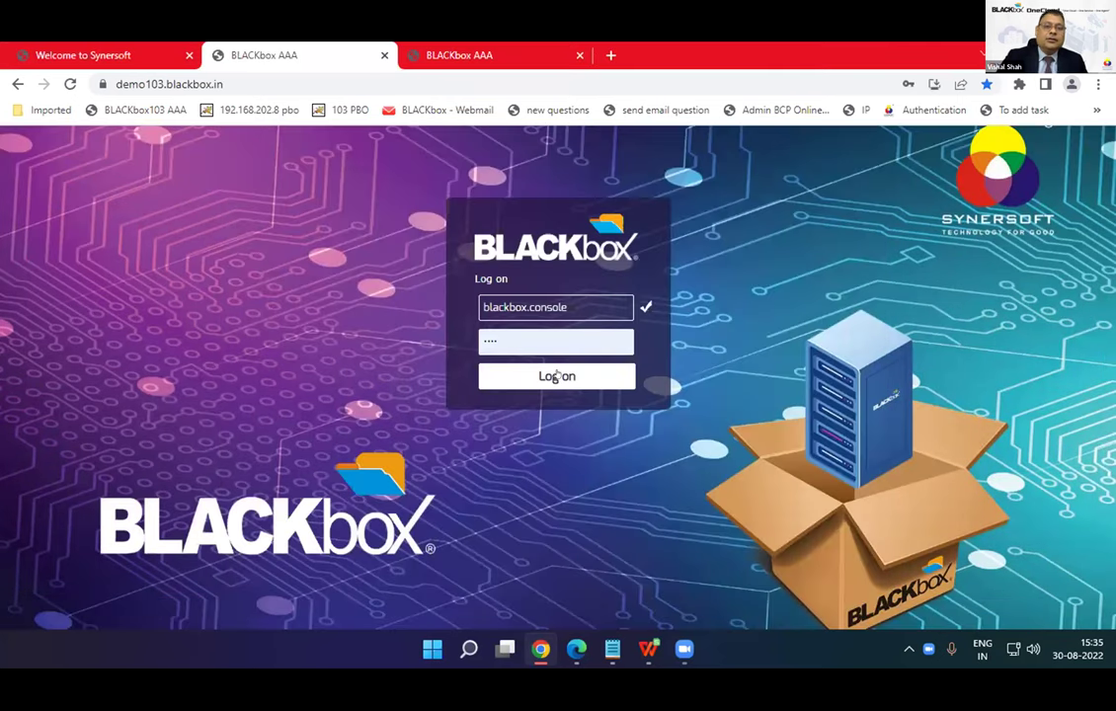
left_click(555, 375)
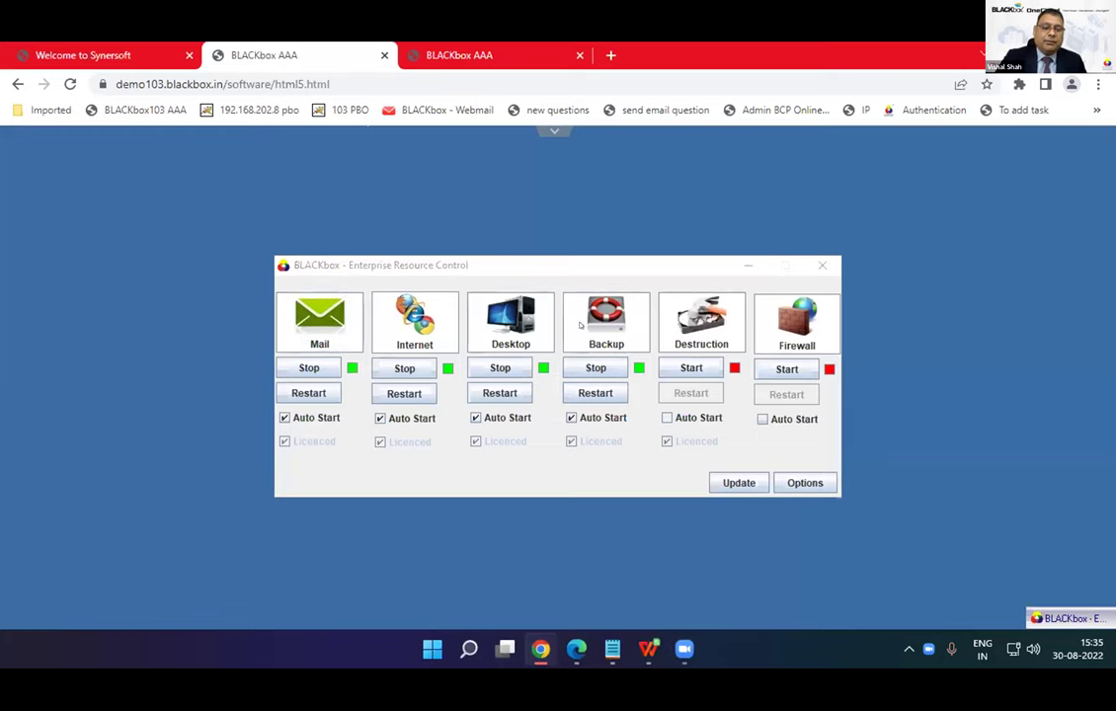
left_click(585, 327)
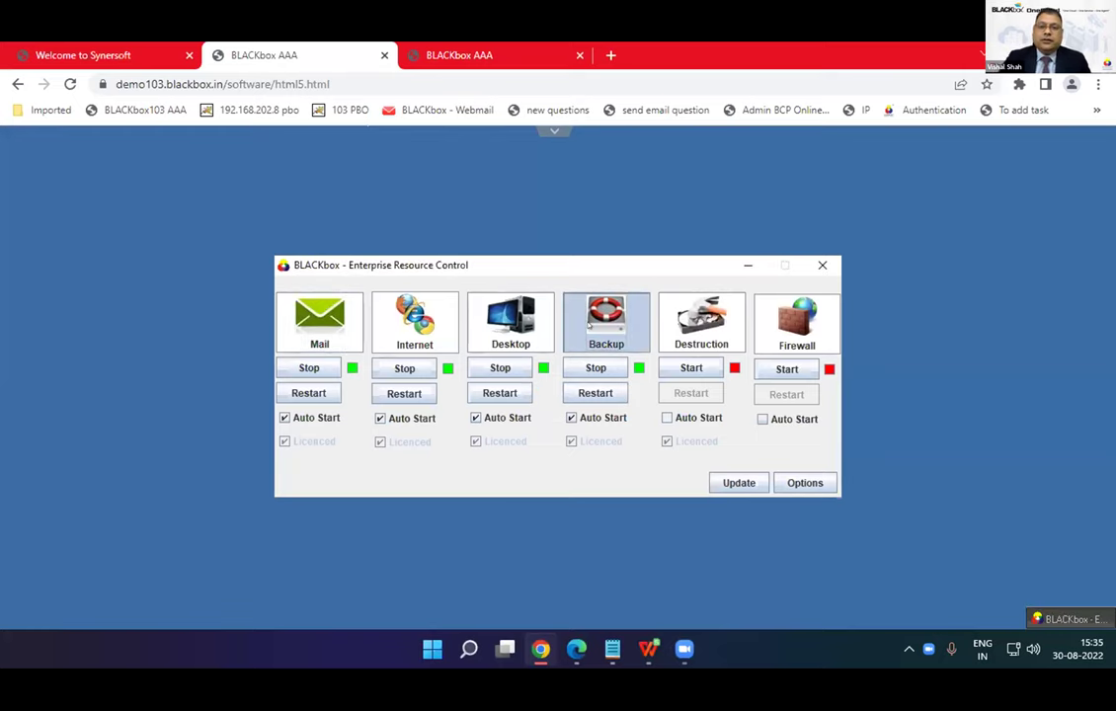
left_click_drag(324, 140, 489, 189)
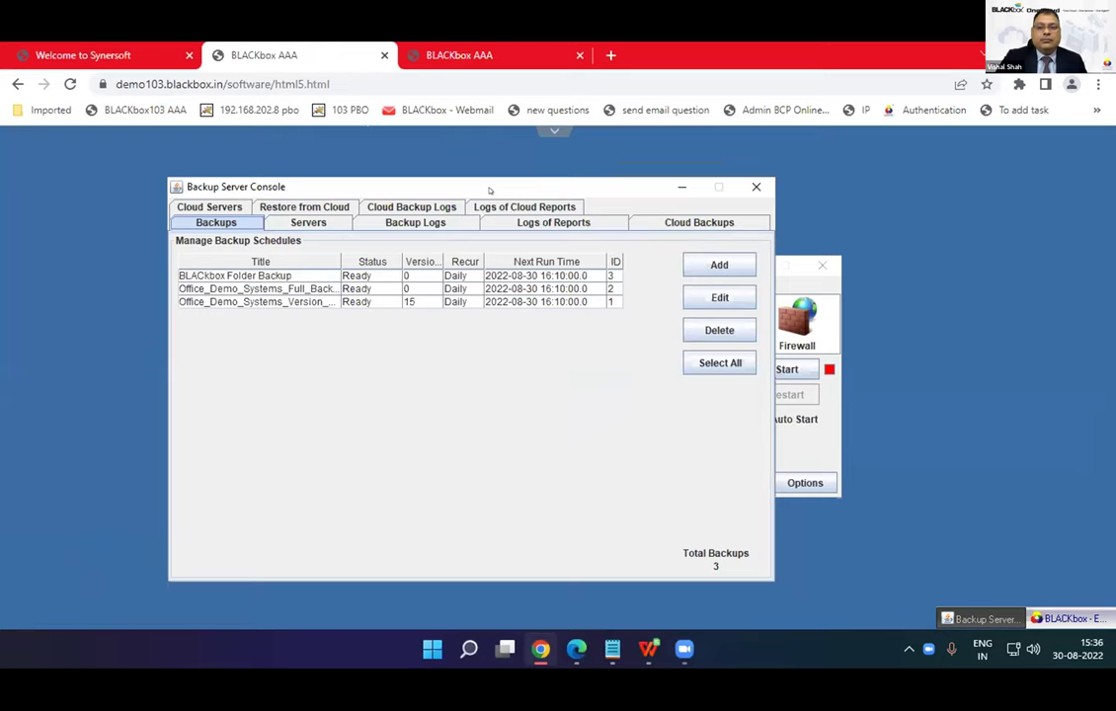
left_click(433, 299)
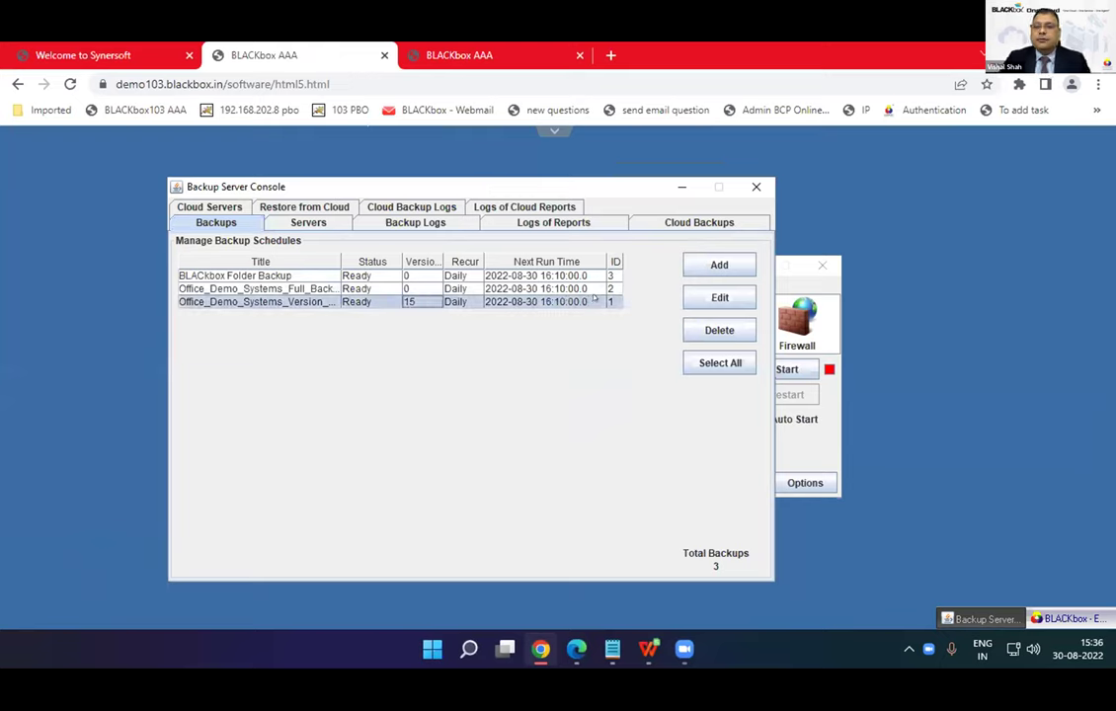
left_click(719, 297)
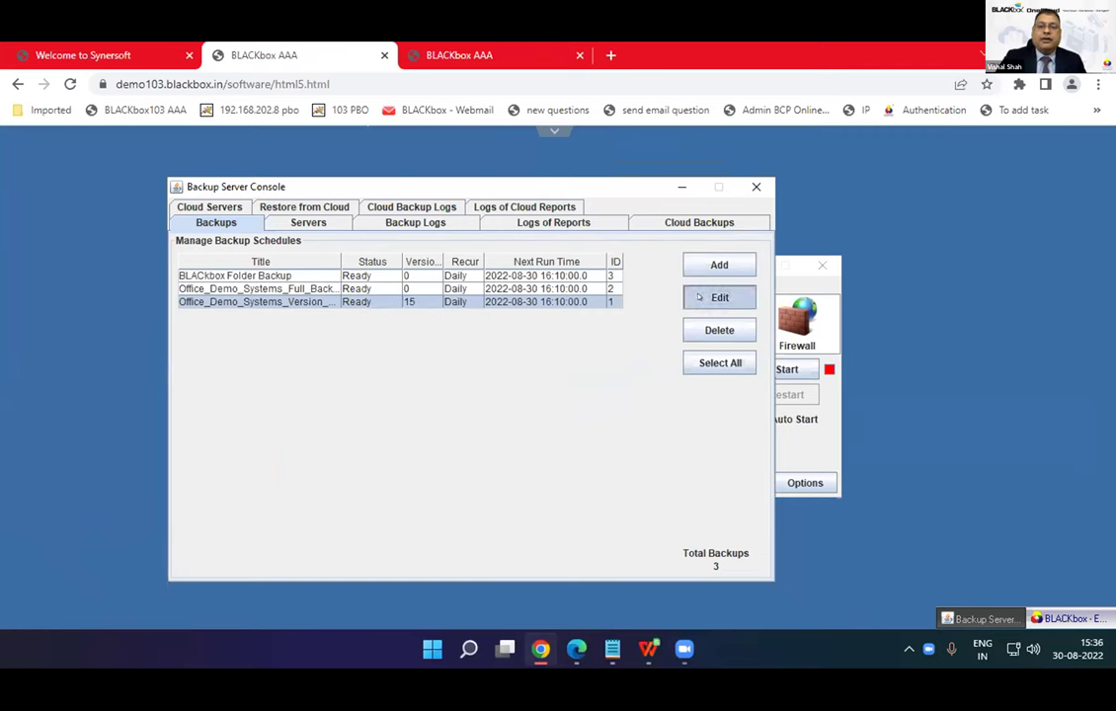
double_click(482, 234)
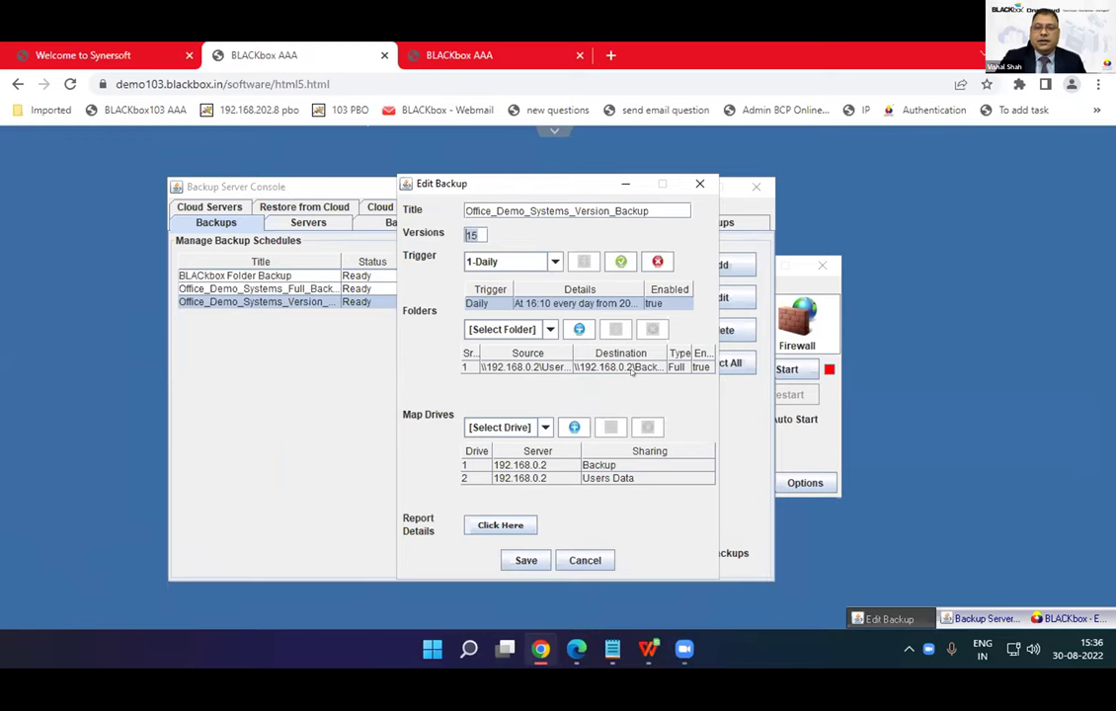
left_click(583, 367)
left_click(615, 329)
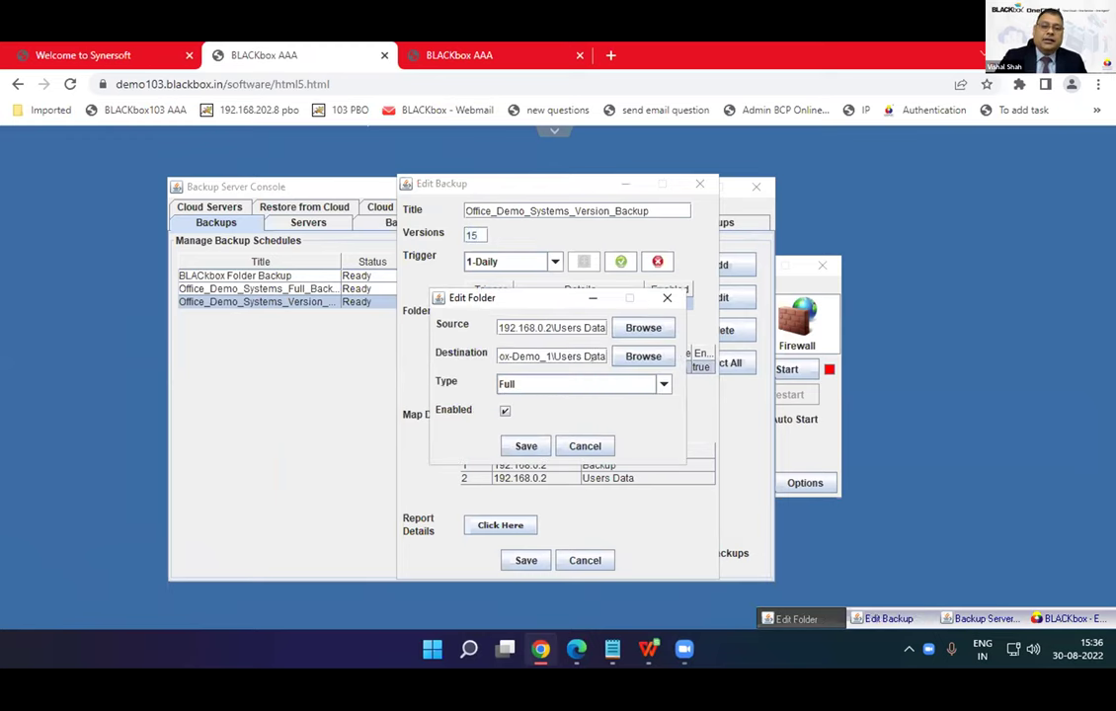
left_click(578, 384)
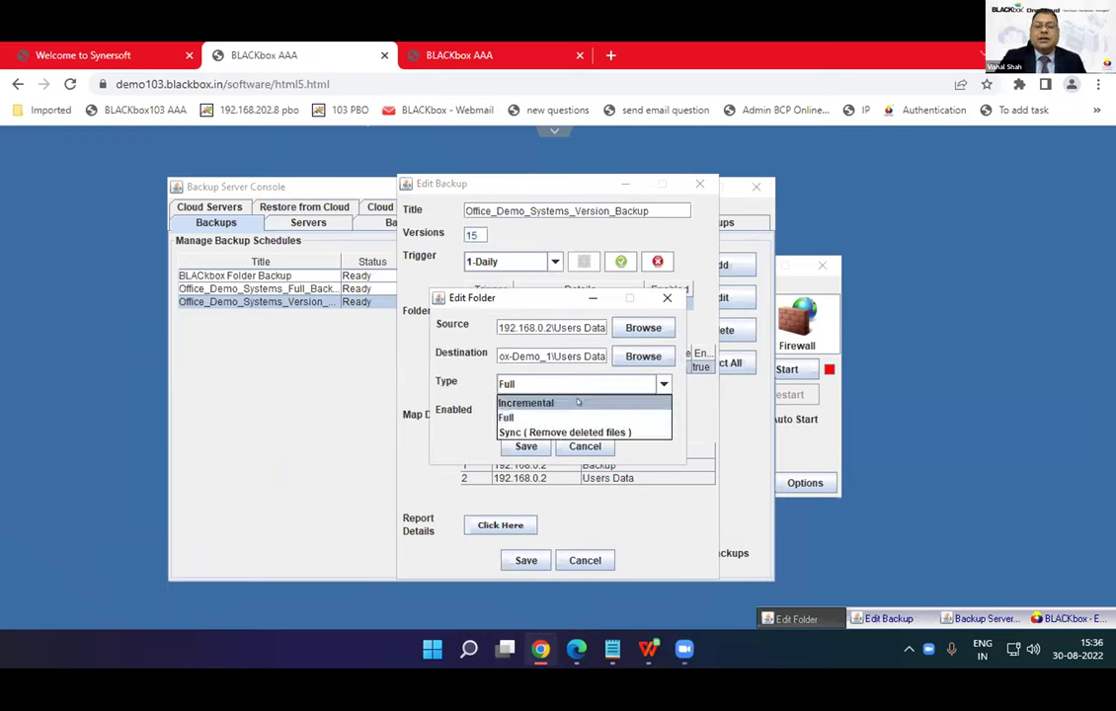
left_click(576, 386)
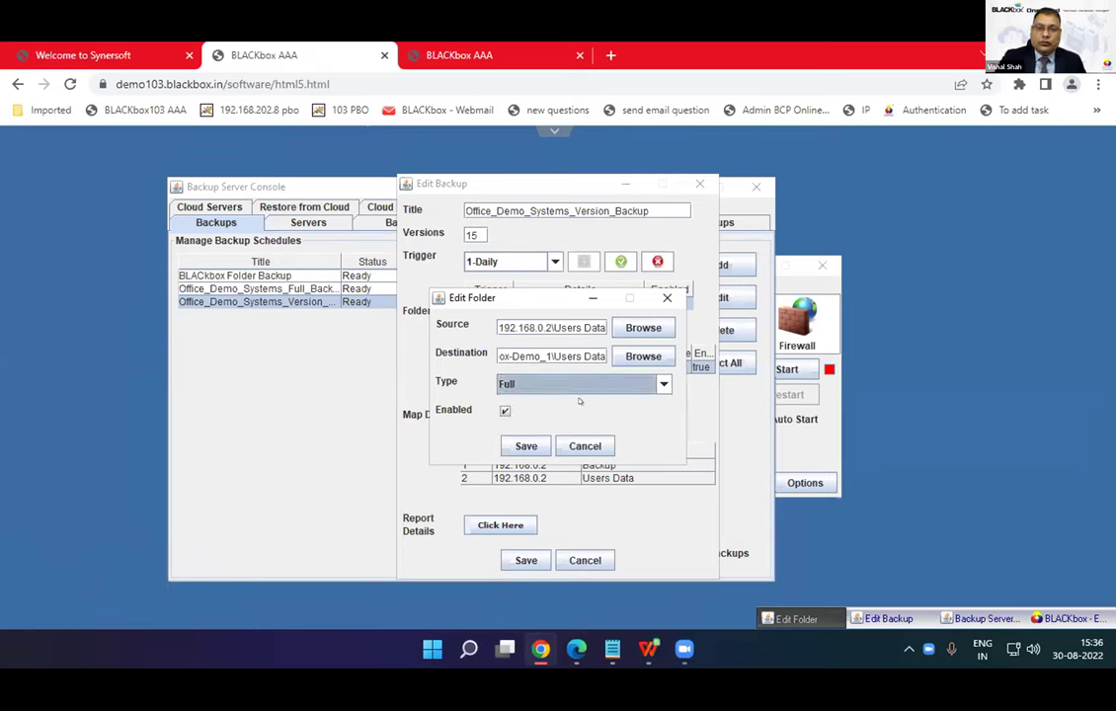
left_click(587, 448)
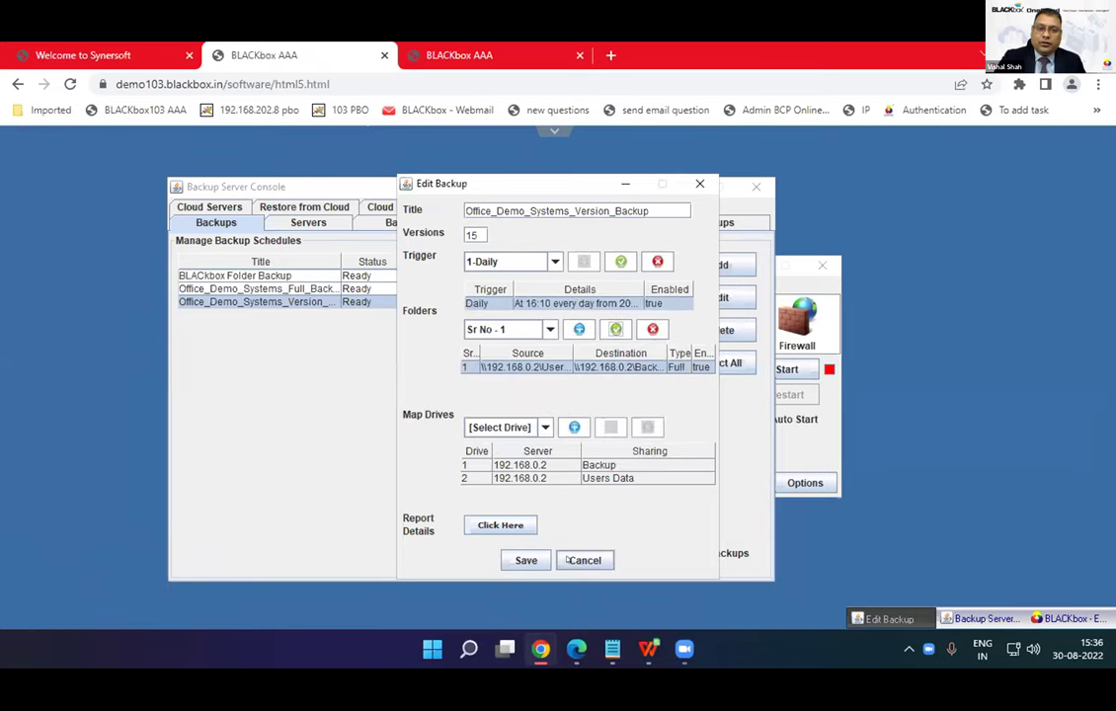
left_click(526, 560)
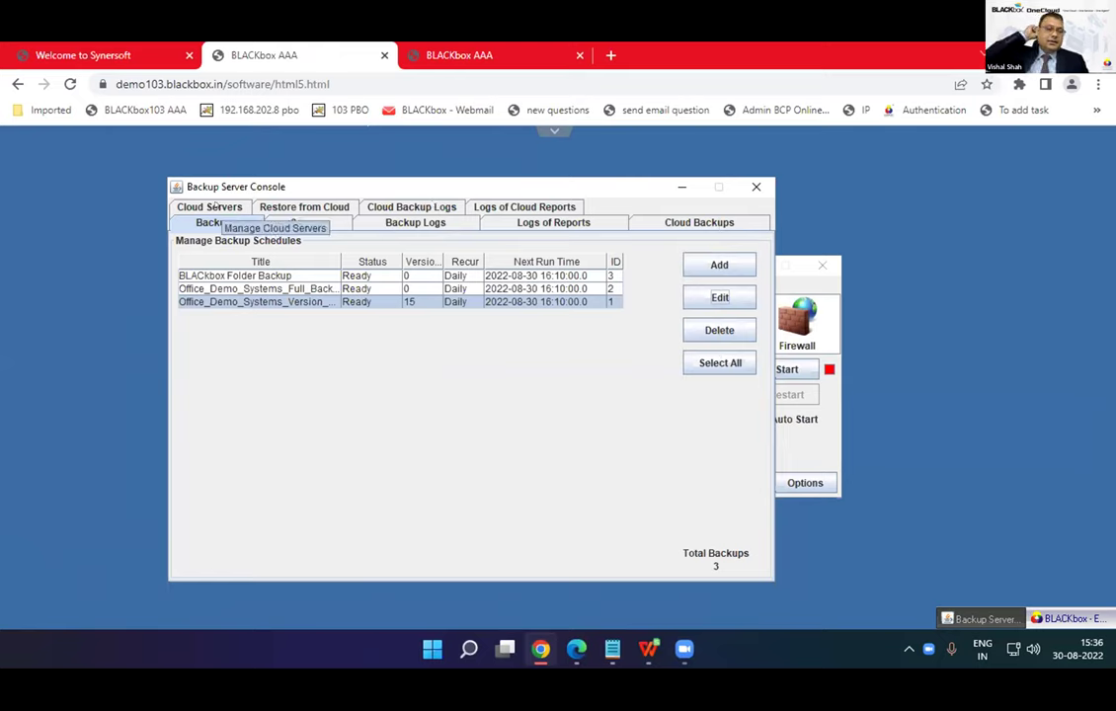
View the empty Cloud Backups list and the Add Cloud Backup form's SYNERSOFT destination, saving nothing.
left_click(681, 223)
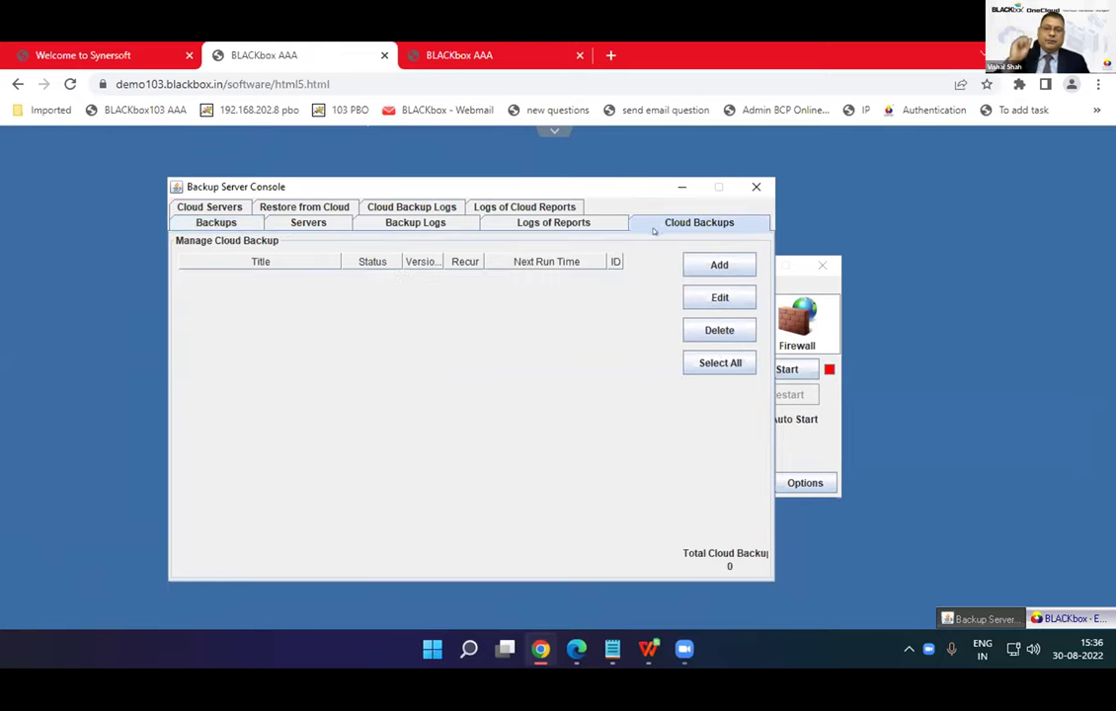
left_click(707, 265)
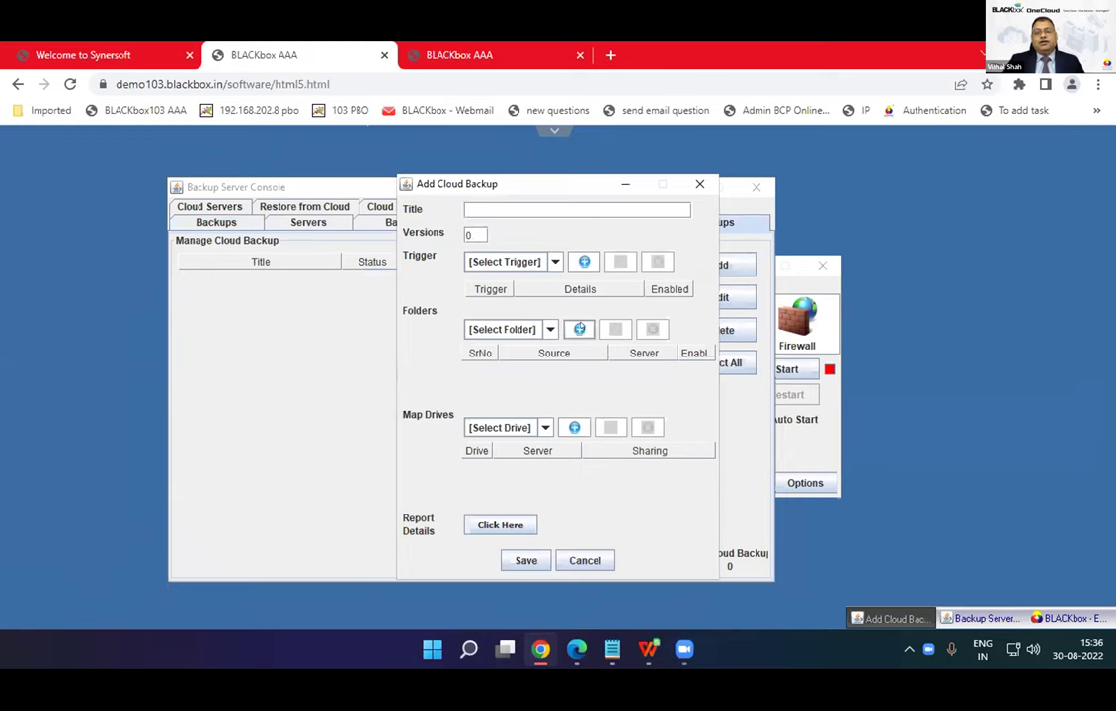
left_click(579, 328)
left_click(565, 370)
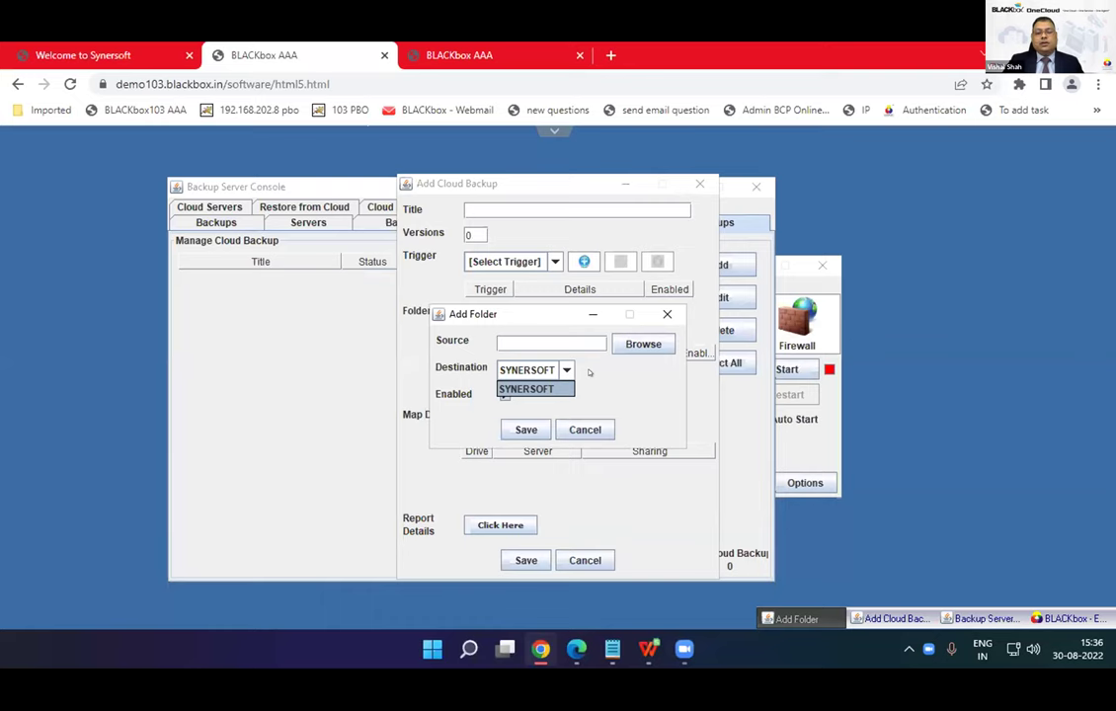
left_click(589, 373)
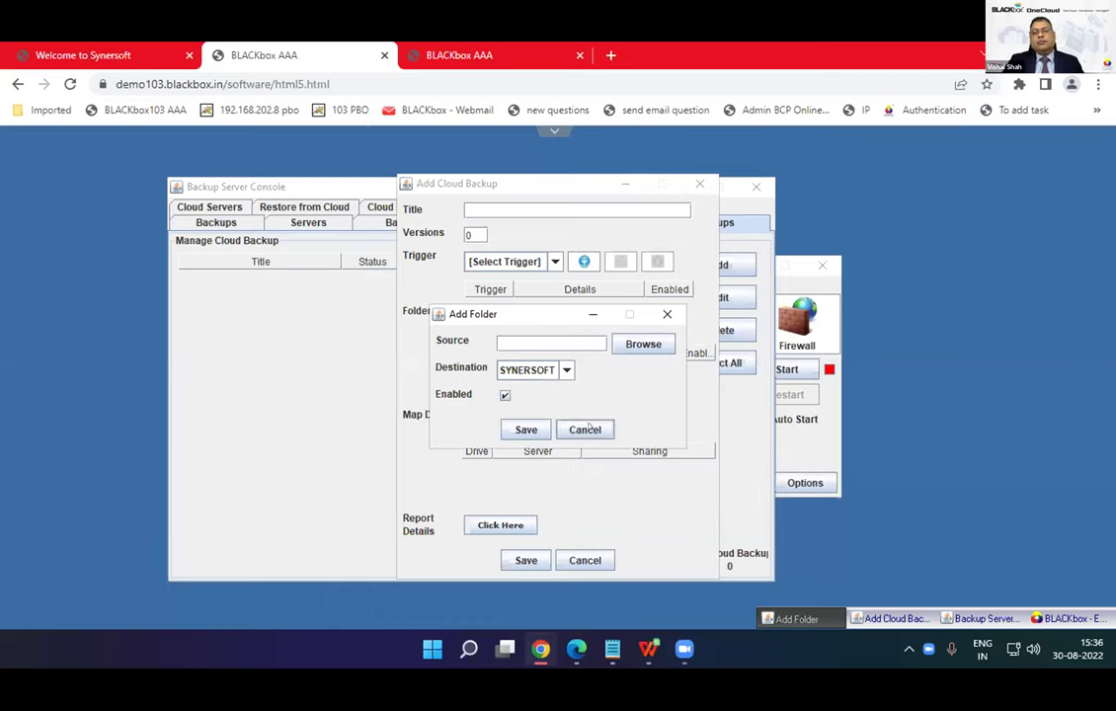
left_click(589, 426)
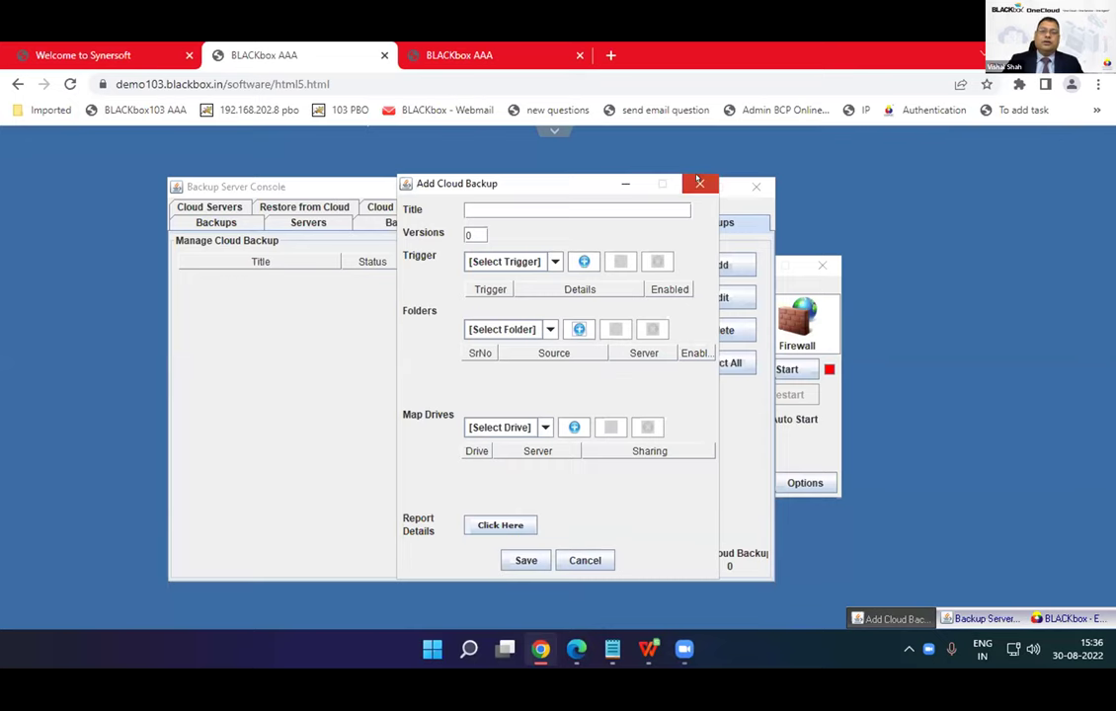
left_click(699, 184)
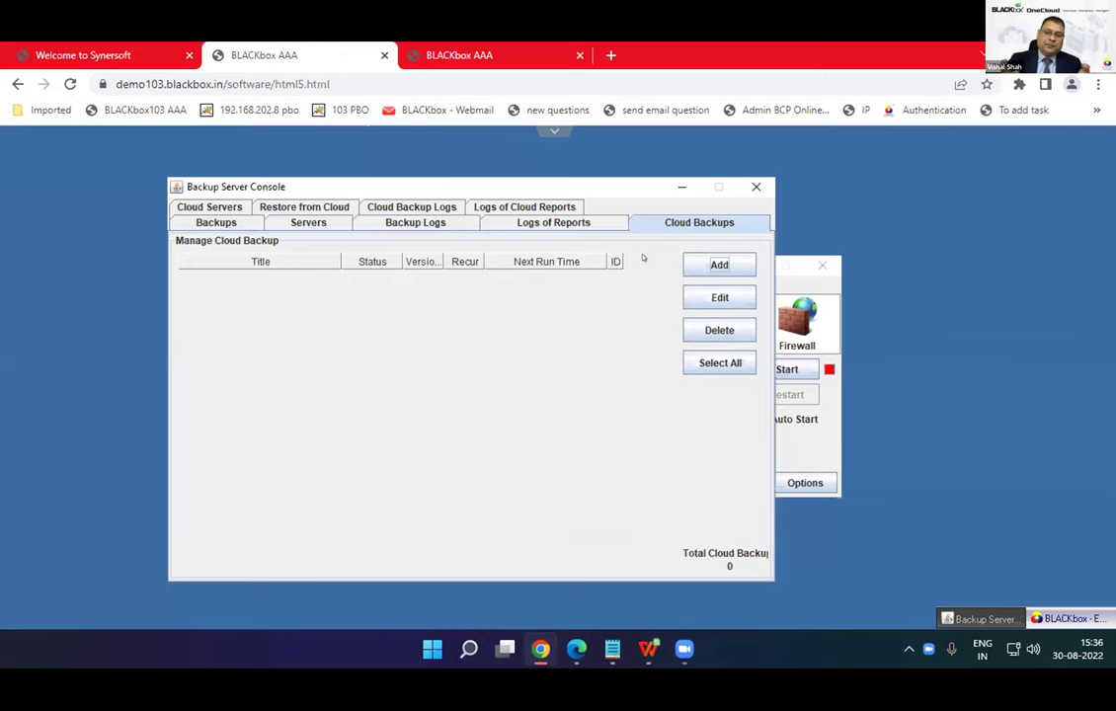
Inspect the report recipient e-mails of Office_Demo_Systems_Version_Backup, closing both dialogs unchanged.
left_click(216, 223)
left_click(720, 297)
left_click(501, 525)
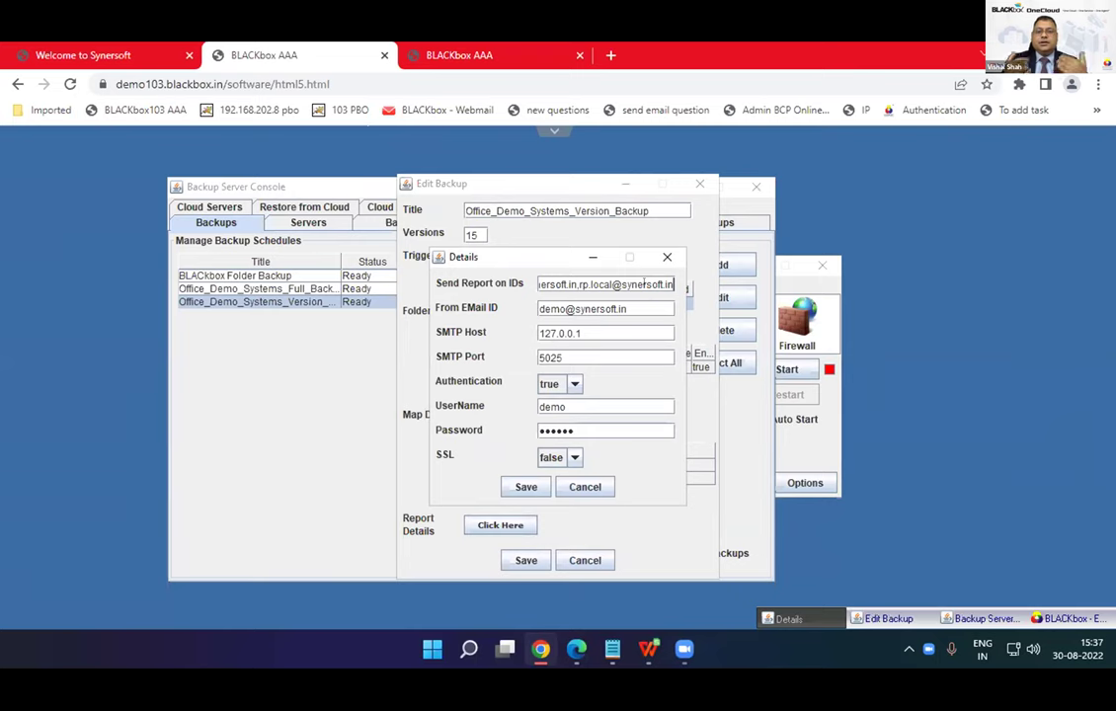
left_click_drag(643, 284, 433, 270)
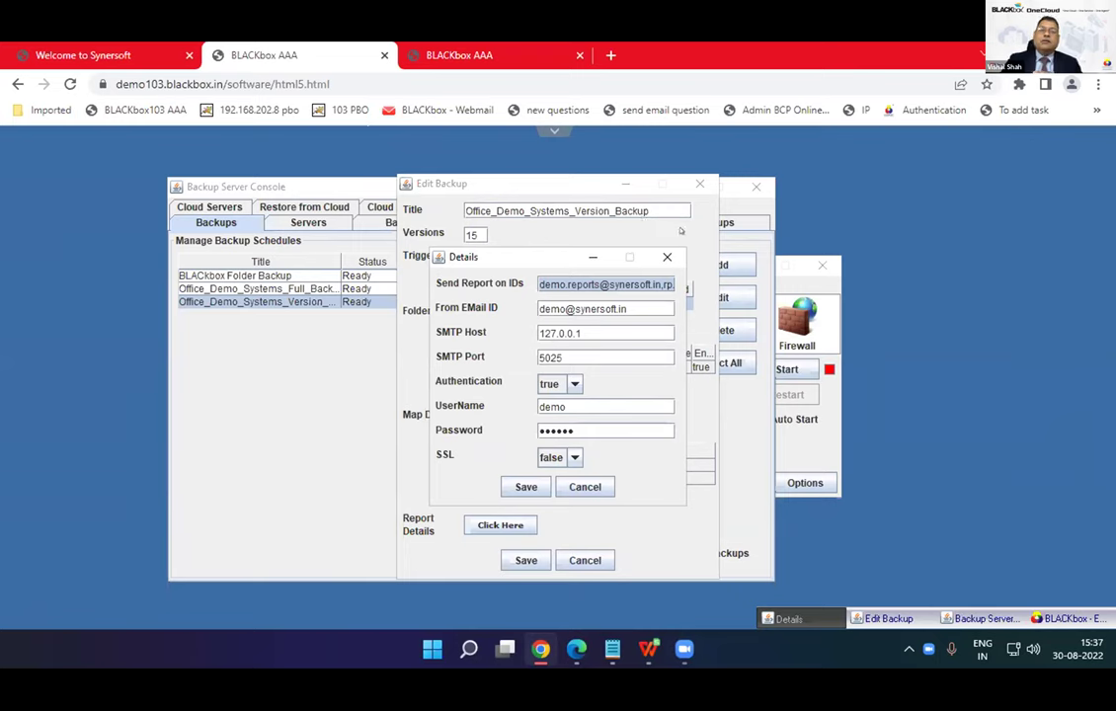
left_click(667, 257)
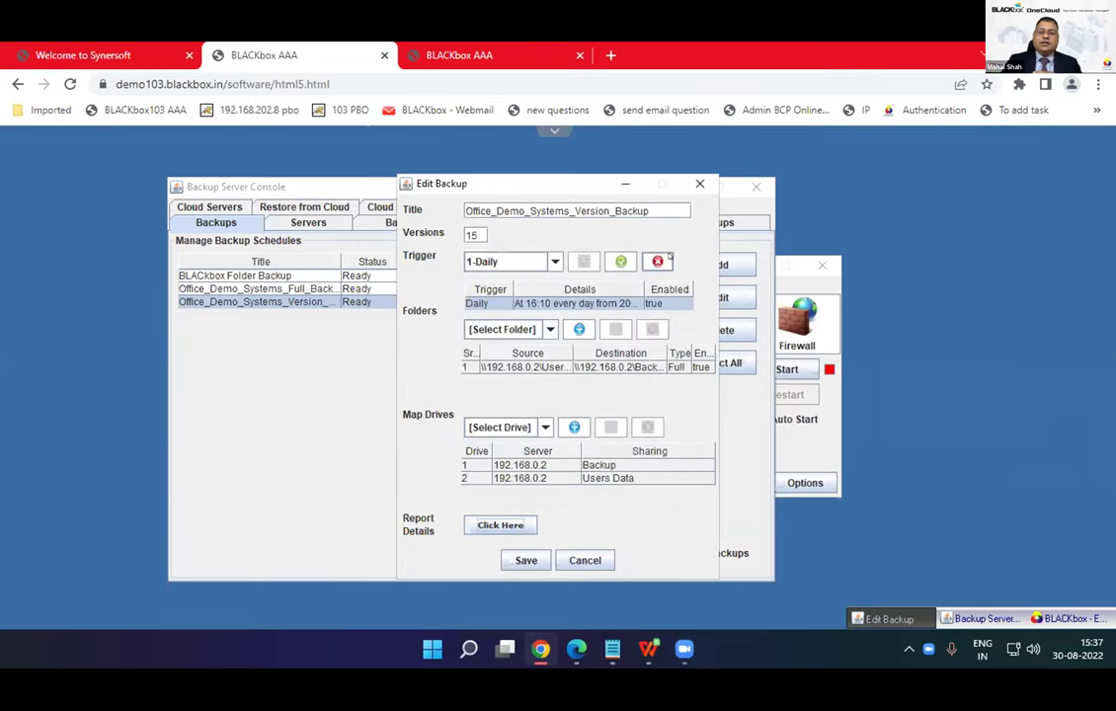
left_click(688, 183)
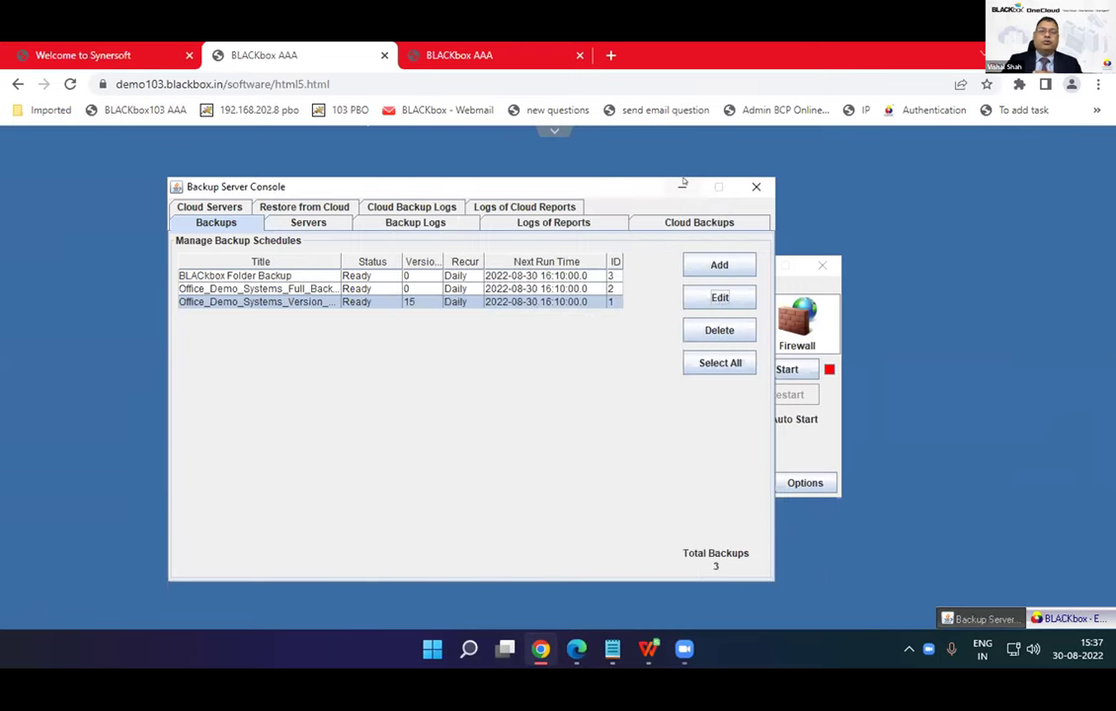
left_click(612, 54)
Log in to the client dashboard at dashboard.blackbox.in using the on-screen captcha code.
type("da")
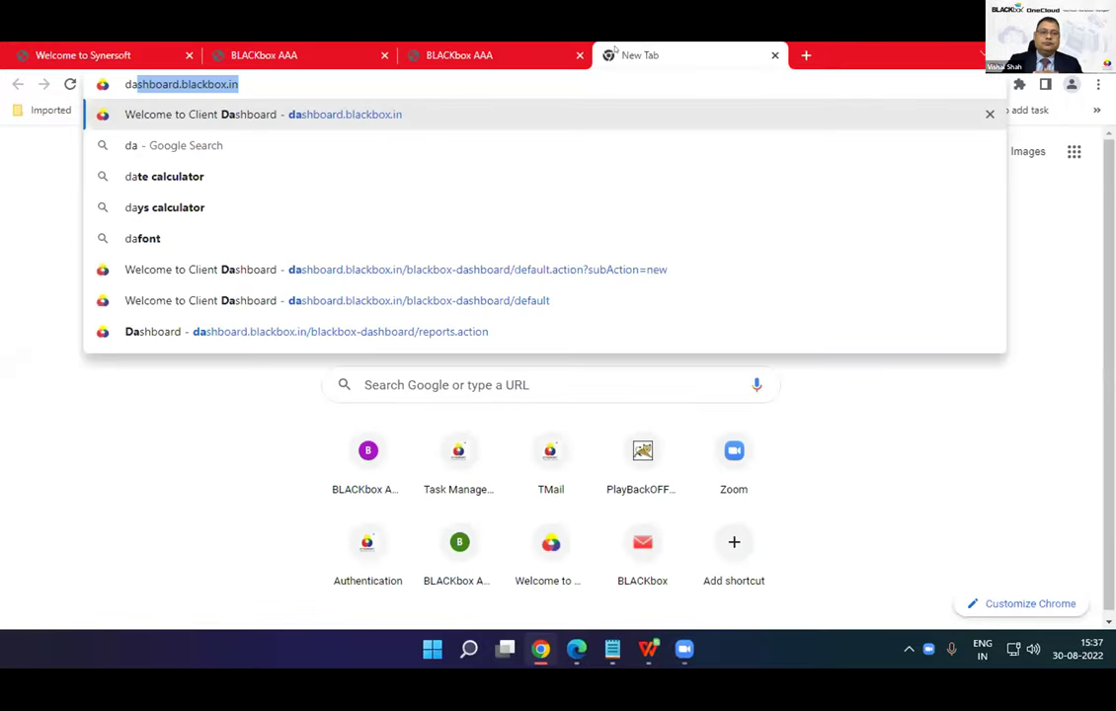
key("Return")
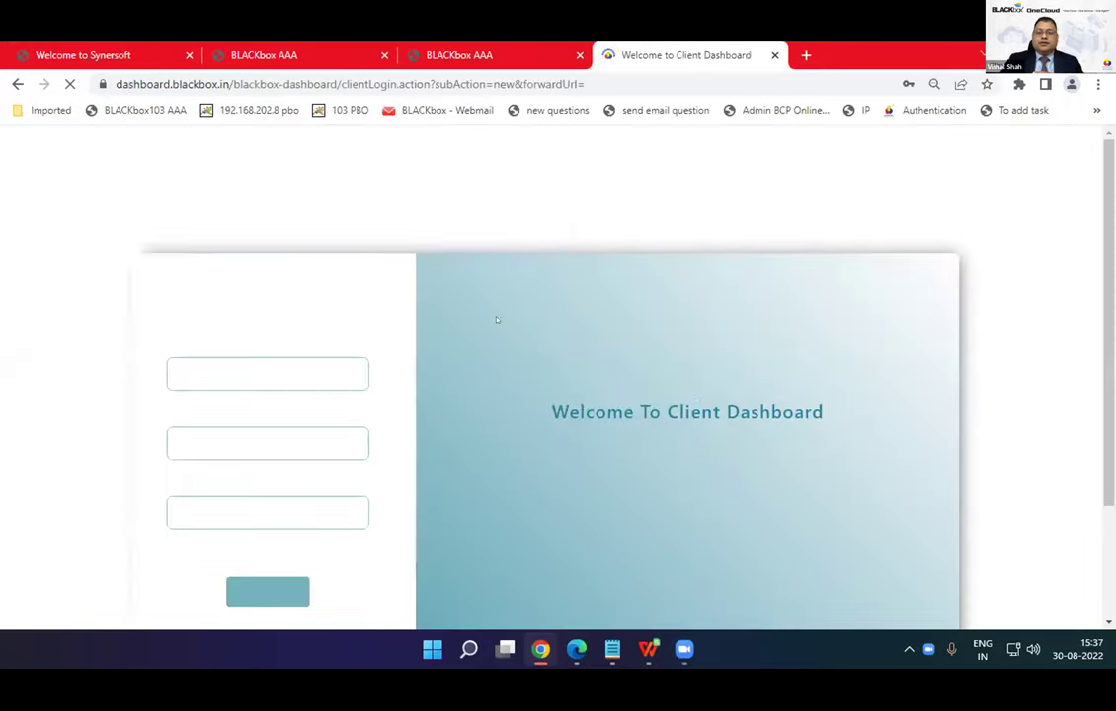
left_click(227, 505)
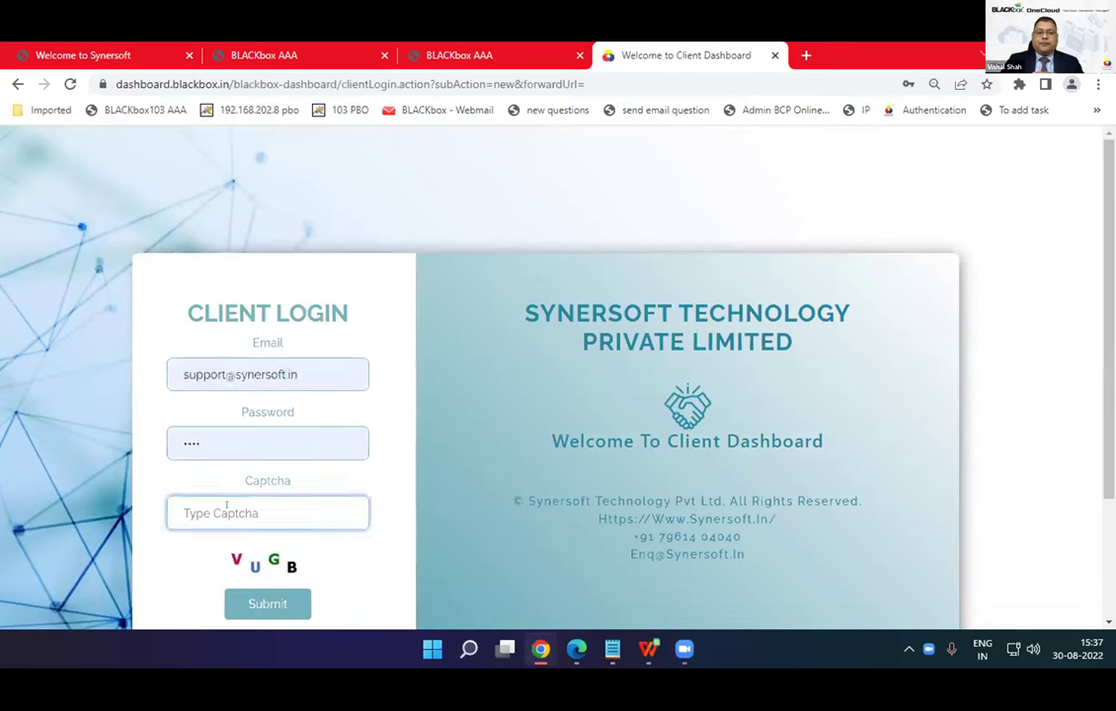
type("VUGB")
left_click(265, 605)
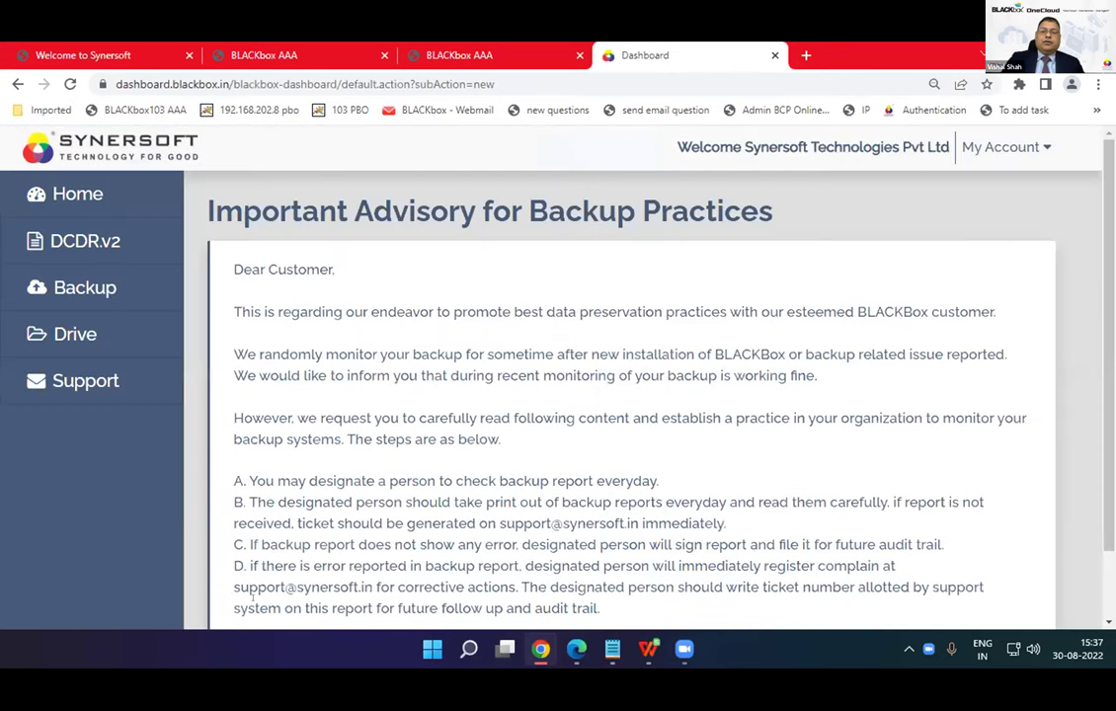
Open the DCDR.v2 report for DESKTOP-249N5BC.
left_click(71, 242)
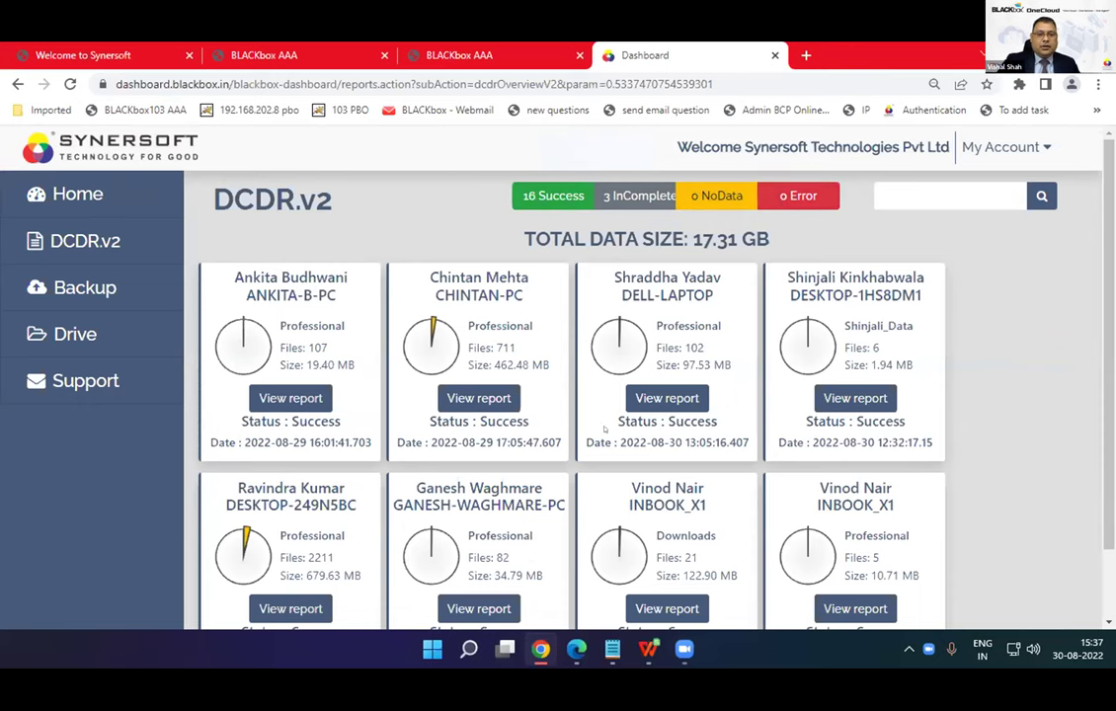
scroll(553, 488, "down", 2)
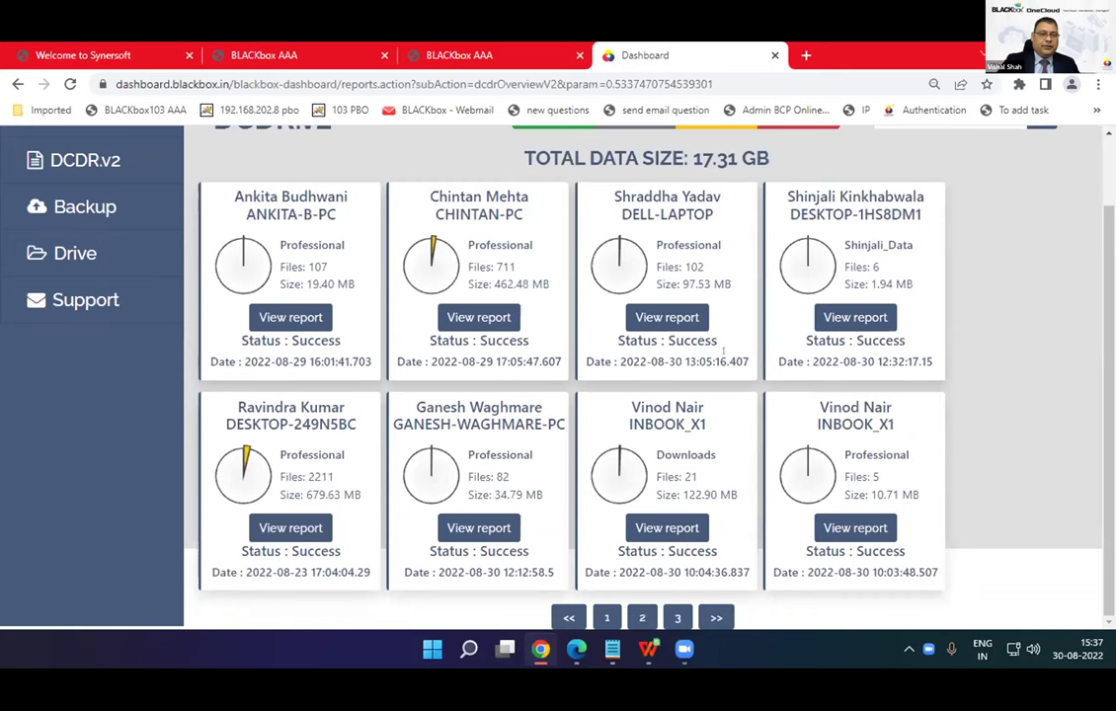
left_click(285, 531)
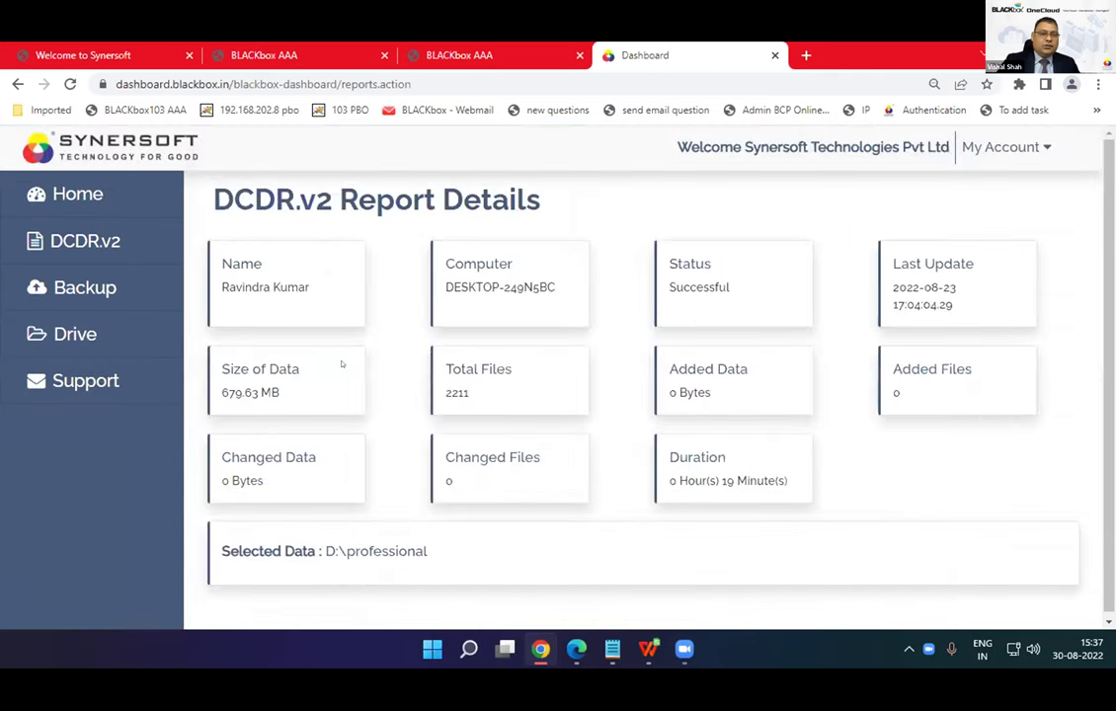
Highlight the report's Total Files count of 2211 and its 19-minute Duration.
left_click_drag(452, 368, 474, 394)
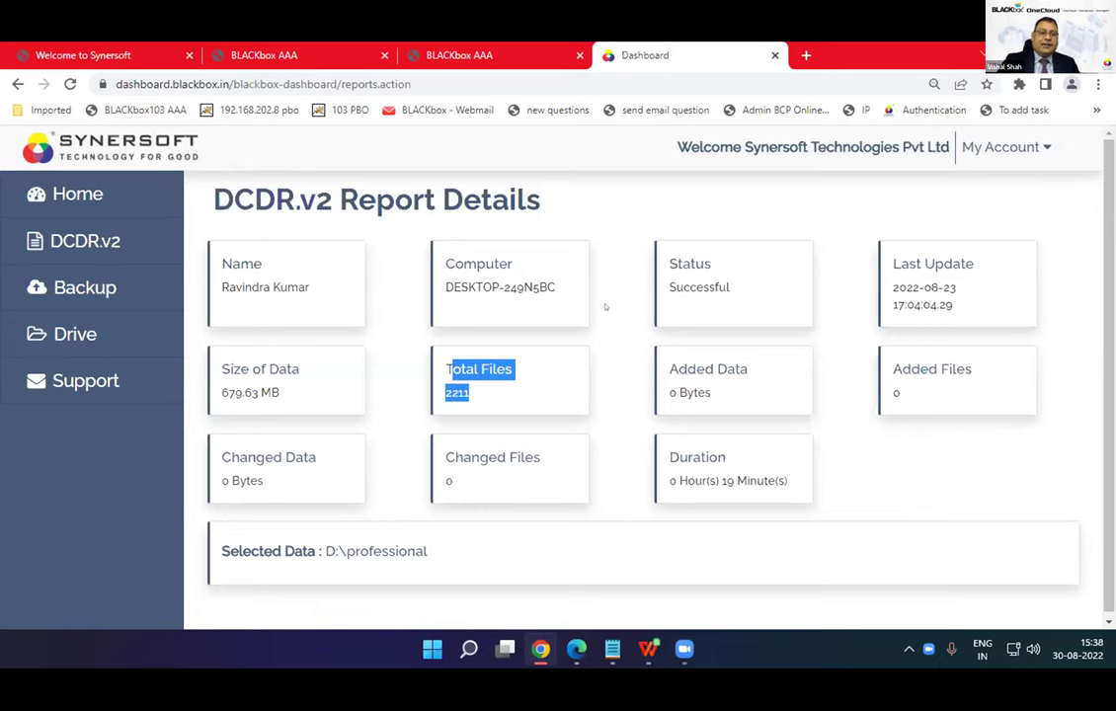
scroll(642, 414, "down", 1)
left_click_drag(687, 452, 748, 473)
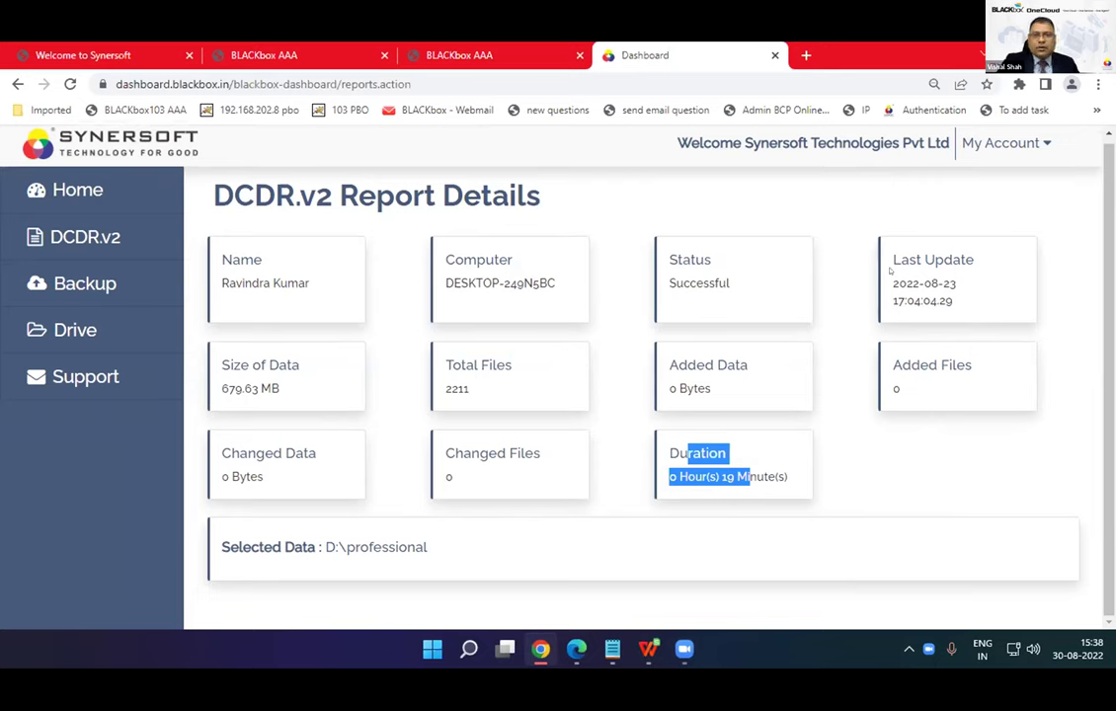
left_click(593, 456)
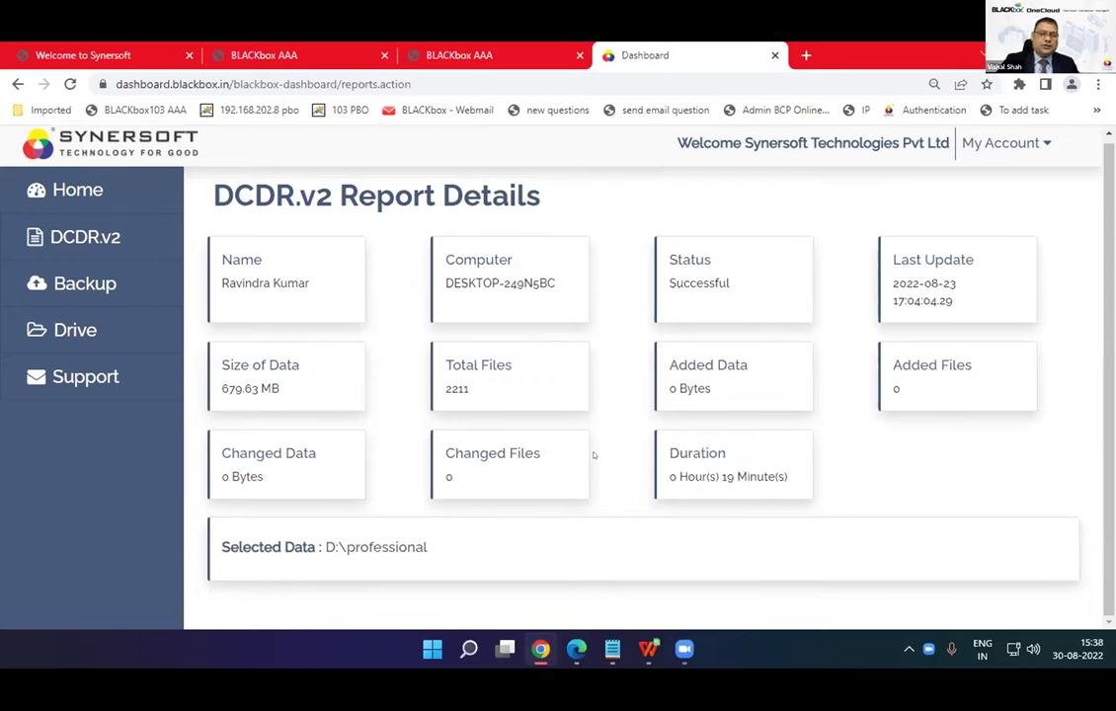
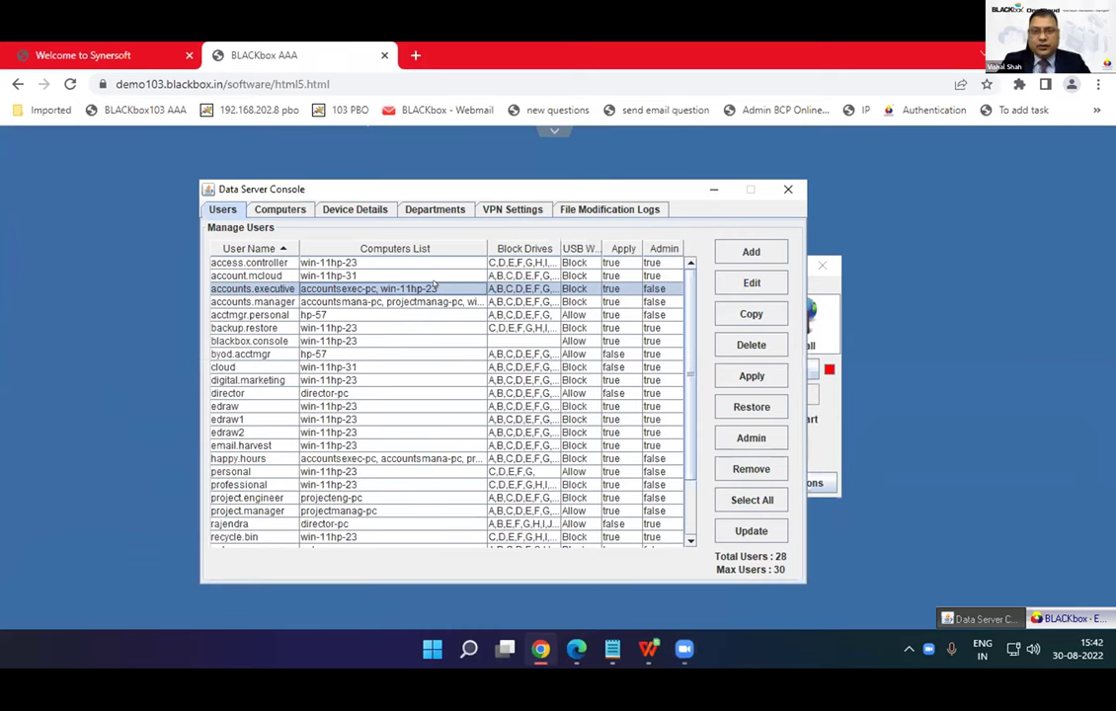
Open accounts.executive's Policy dialog (drives A–H blocked, proxy 192.168.0.103:808) after checking Computers.
left_click(293, 211)
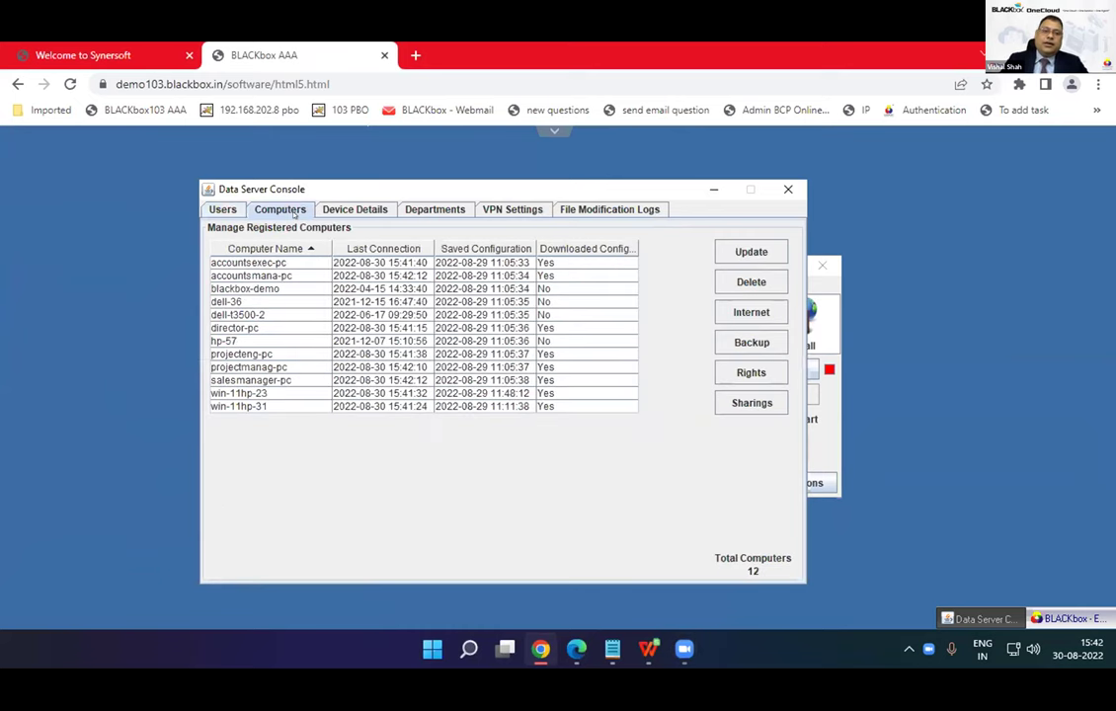
left_click(237, 209)
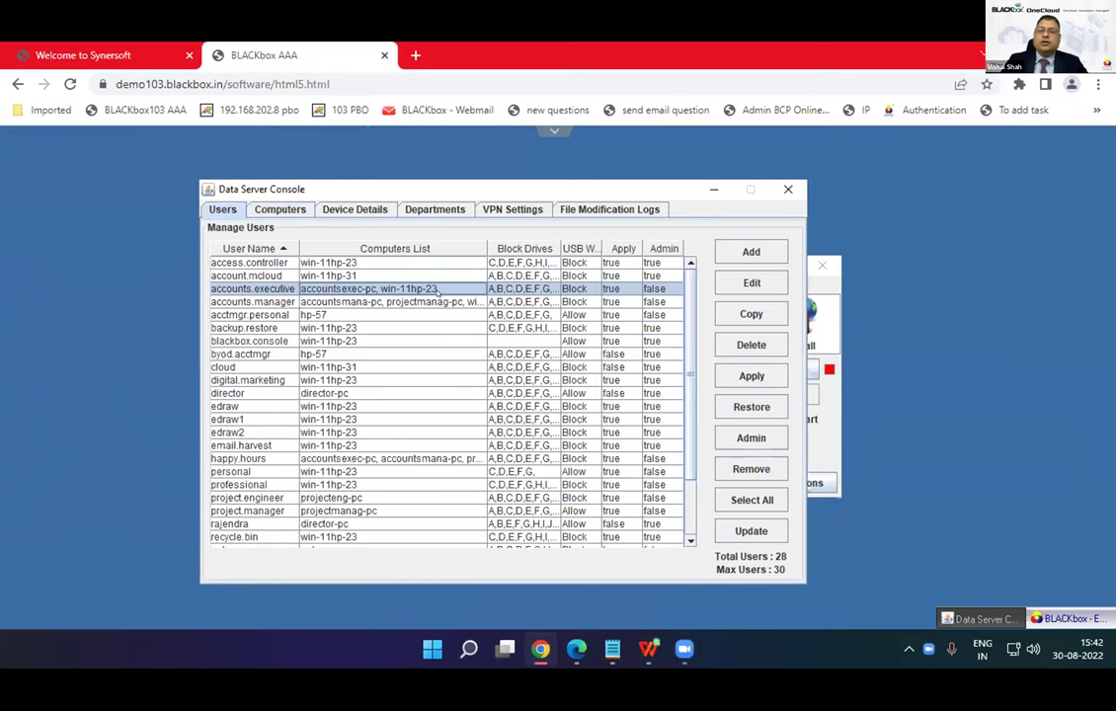
left_click(751, 283)
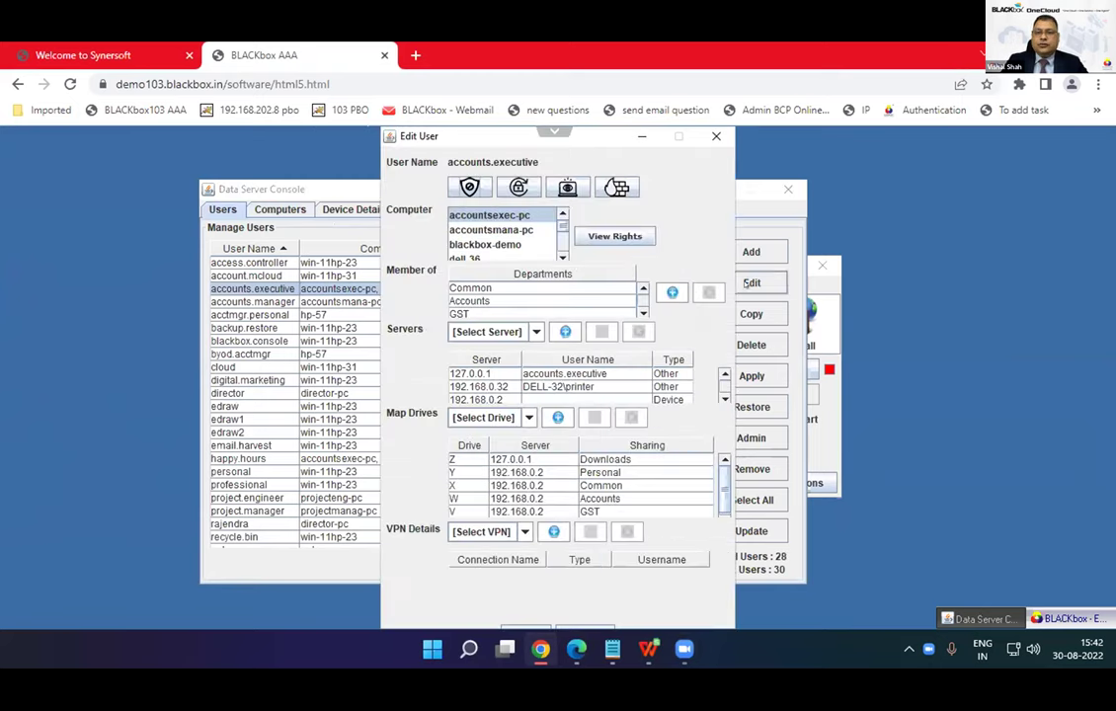
left_click(509, 244, "ctrl")
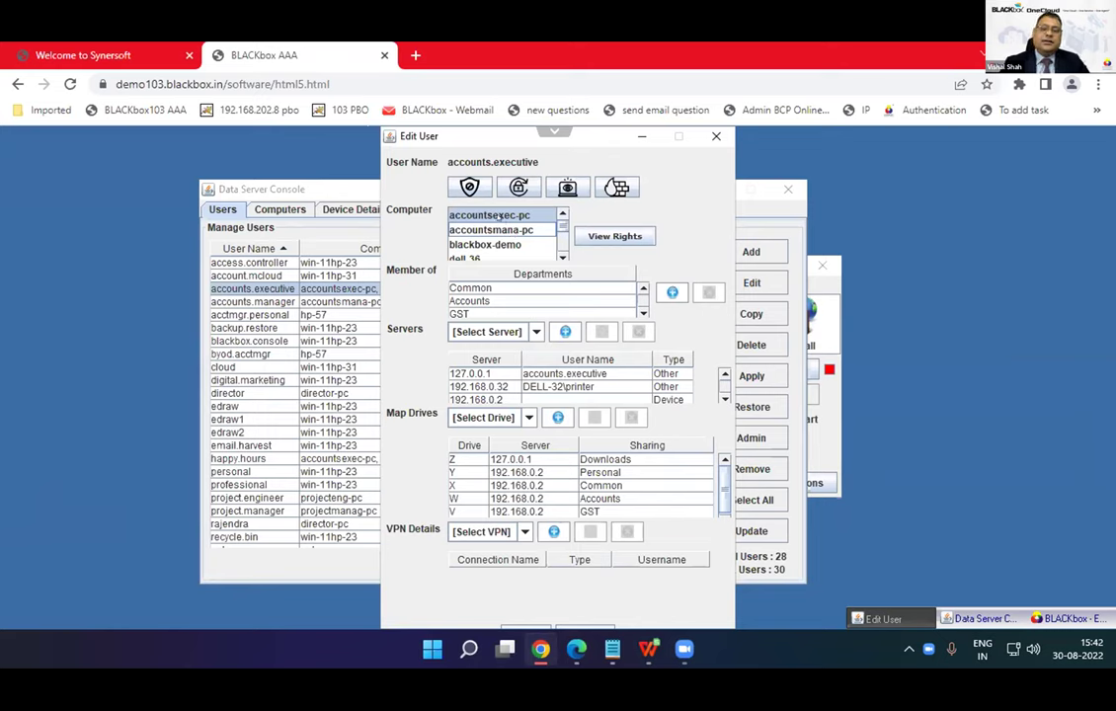
left_click(469, 186)
Review policy options, leaving administrator off, drive D blocked, and selecting proxy IP 192.168.0.103.
left_click(545, 268)
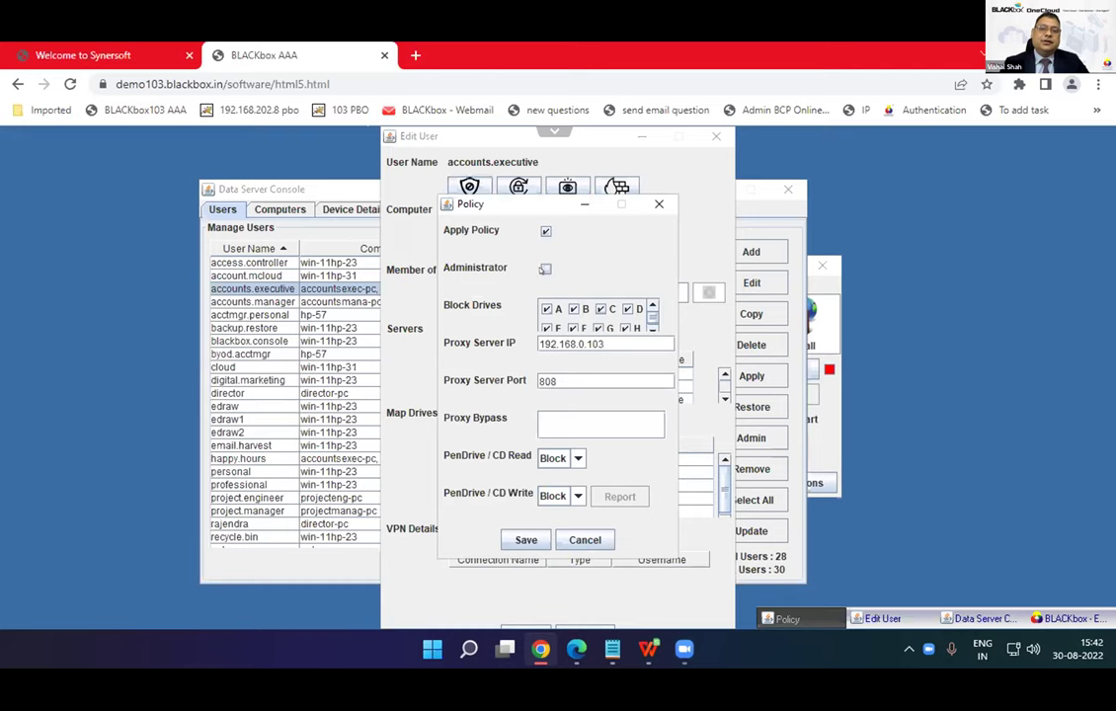
left_click(545, 269)
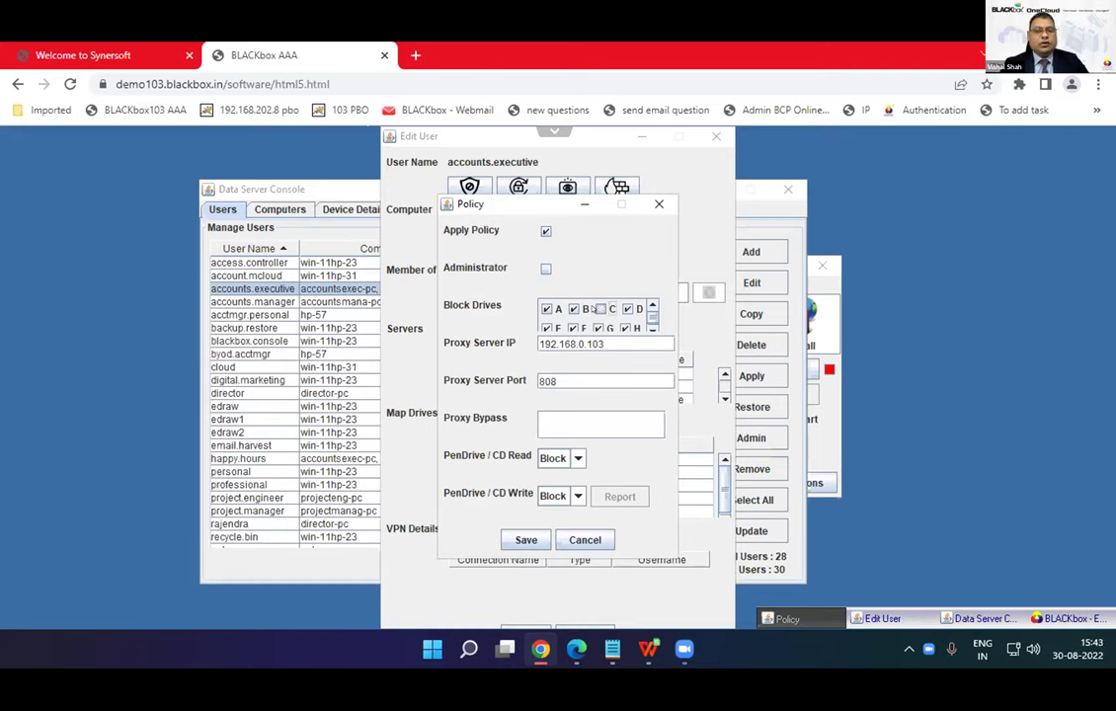
left_click(625, 310)
left_click(627, 309)
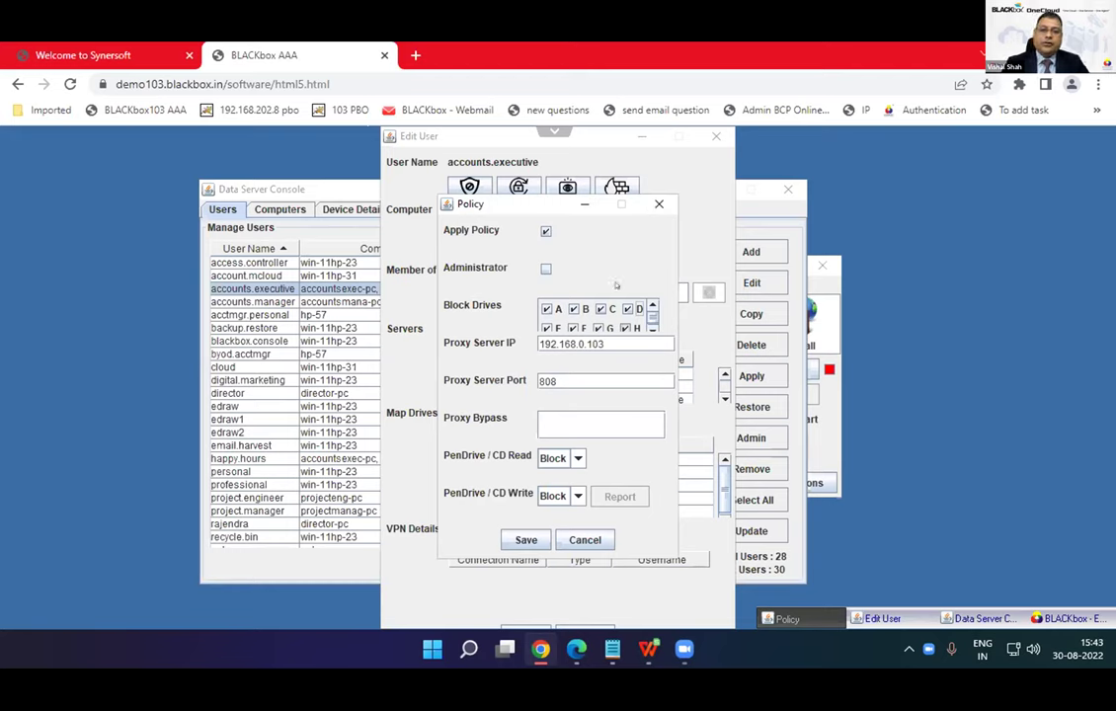
left_click_drag(604, 344, 515, 343)
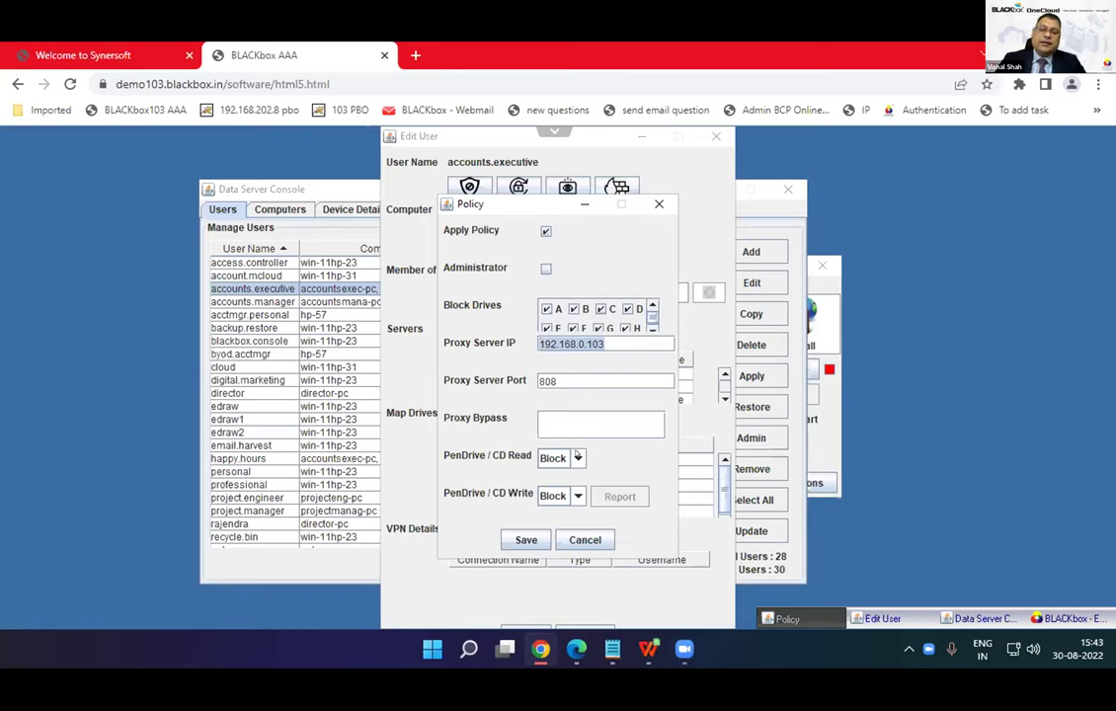
Set PenDrive / CD Read and PenDrive / CD Write to Allow, then bring up Report settings.
left_click(577, 458)
left_click(556, 473)
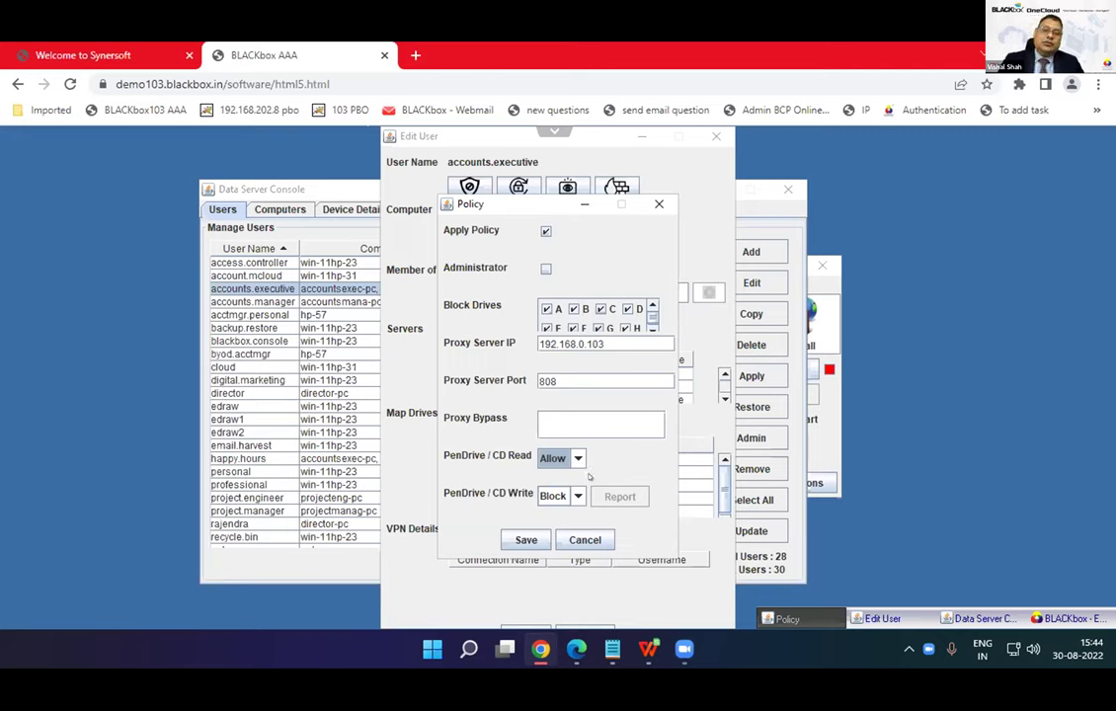
left_click(571, 496)
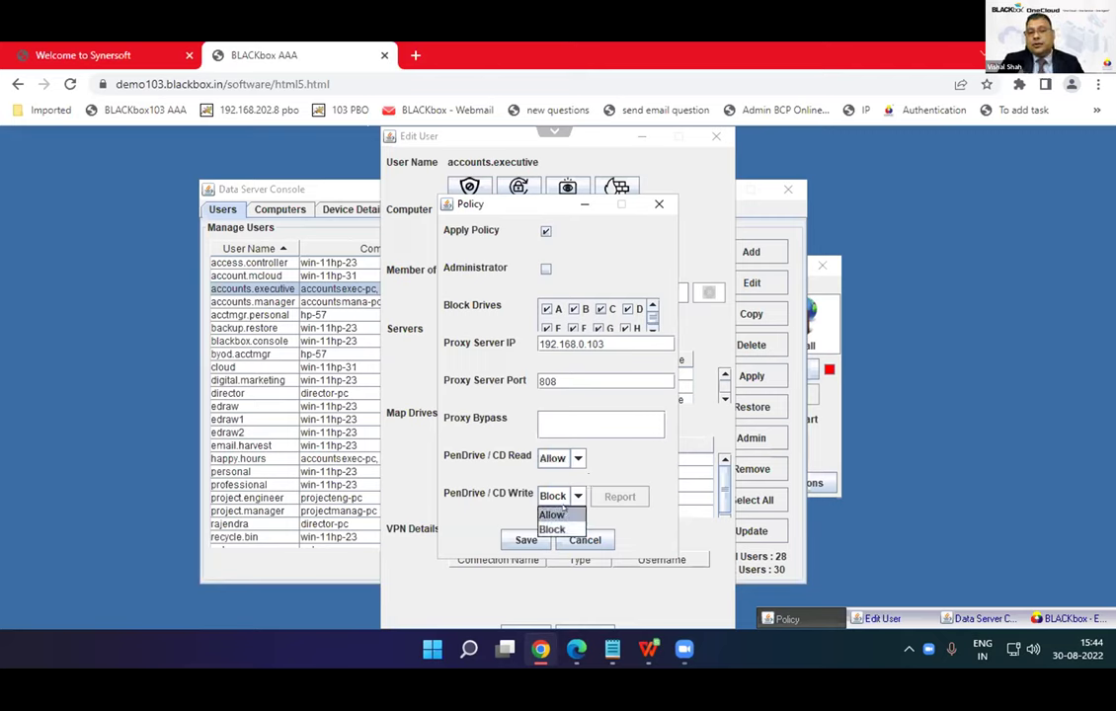
left_click(556, 513)
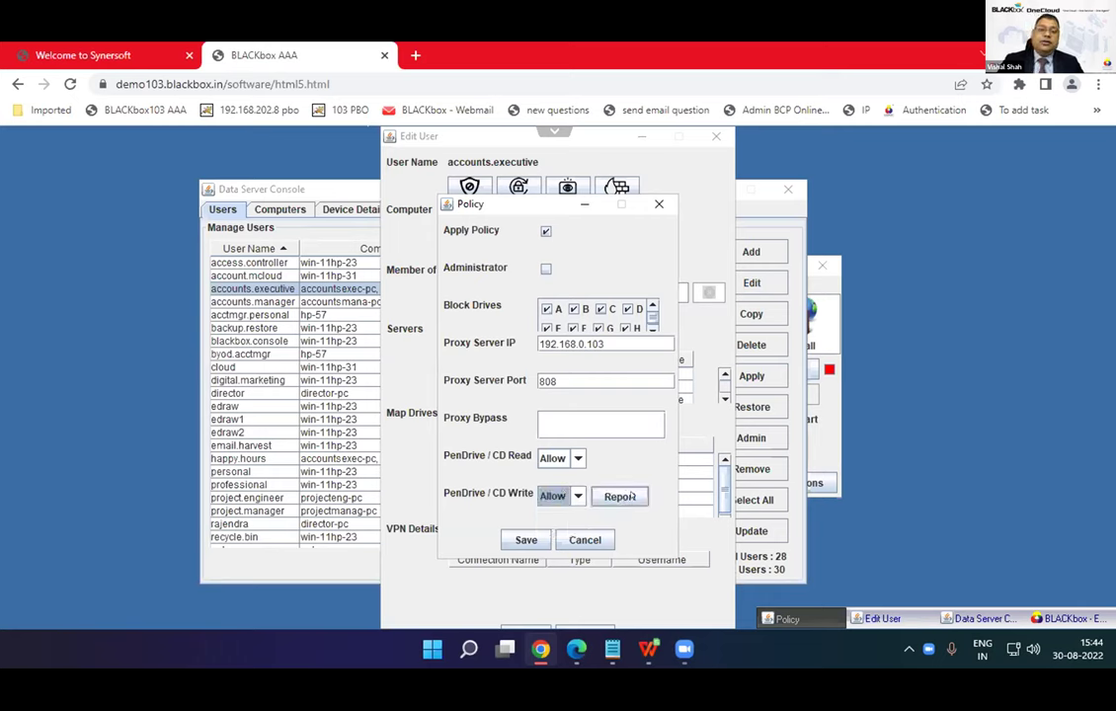
left_click(620, 497)
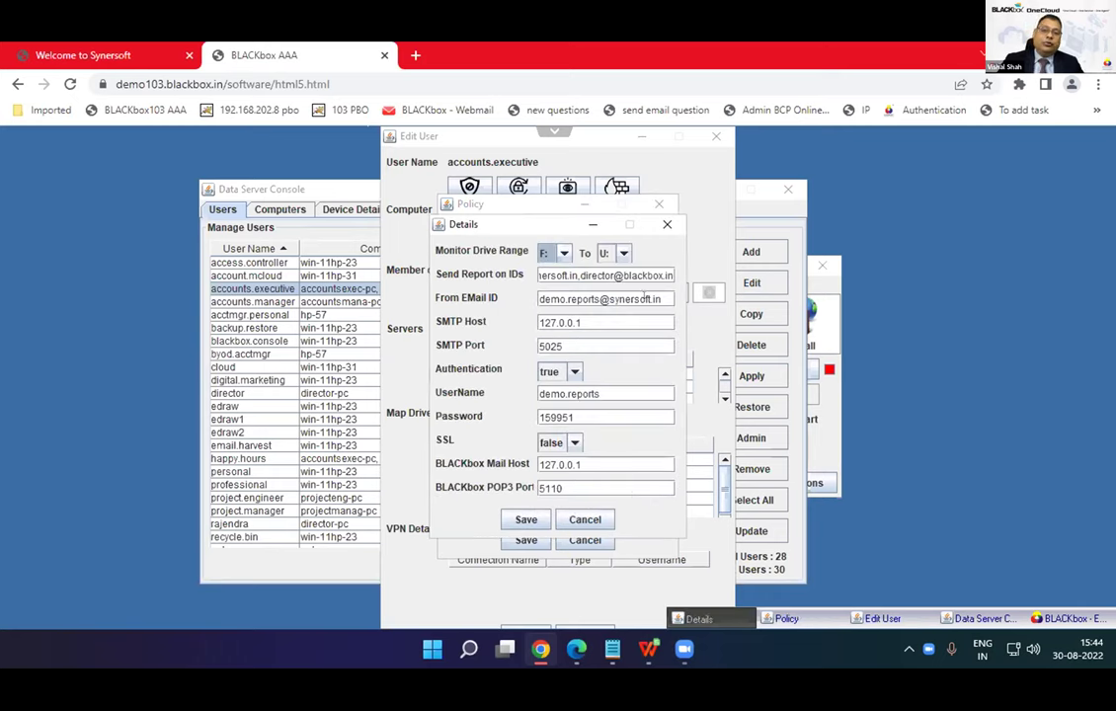
Review the report recipient addresses in the Details dialog and close it.
left_click_drag(642, 266, 434, 262)
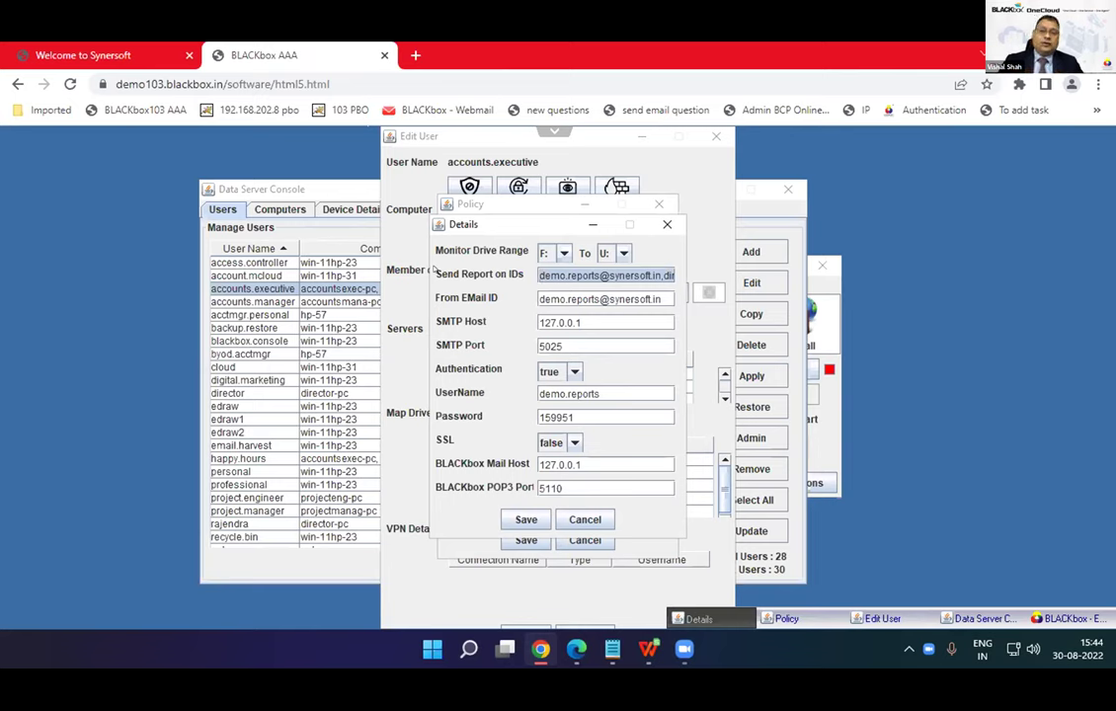
left_click(666, 224)
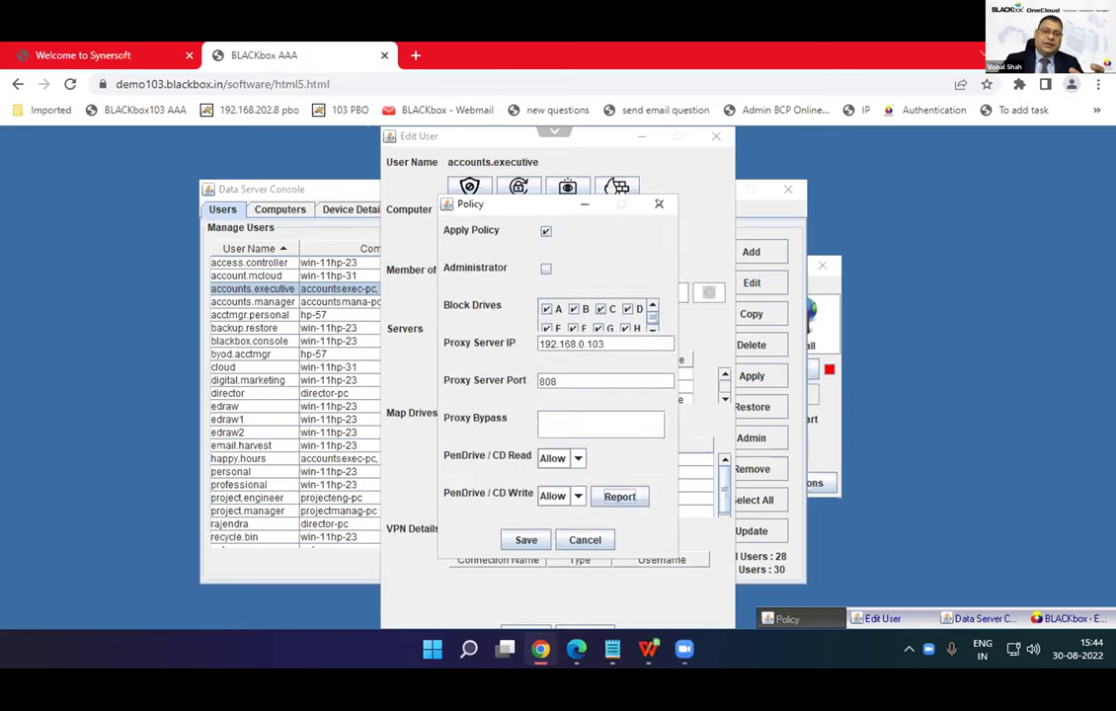
Close Policy and view accounts.executive's program rights on accountsexec-pc, scrolling down the list.
left_click(659, 203)
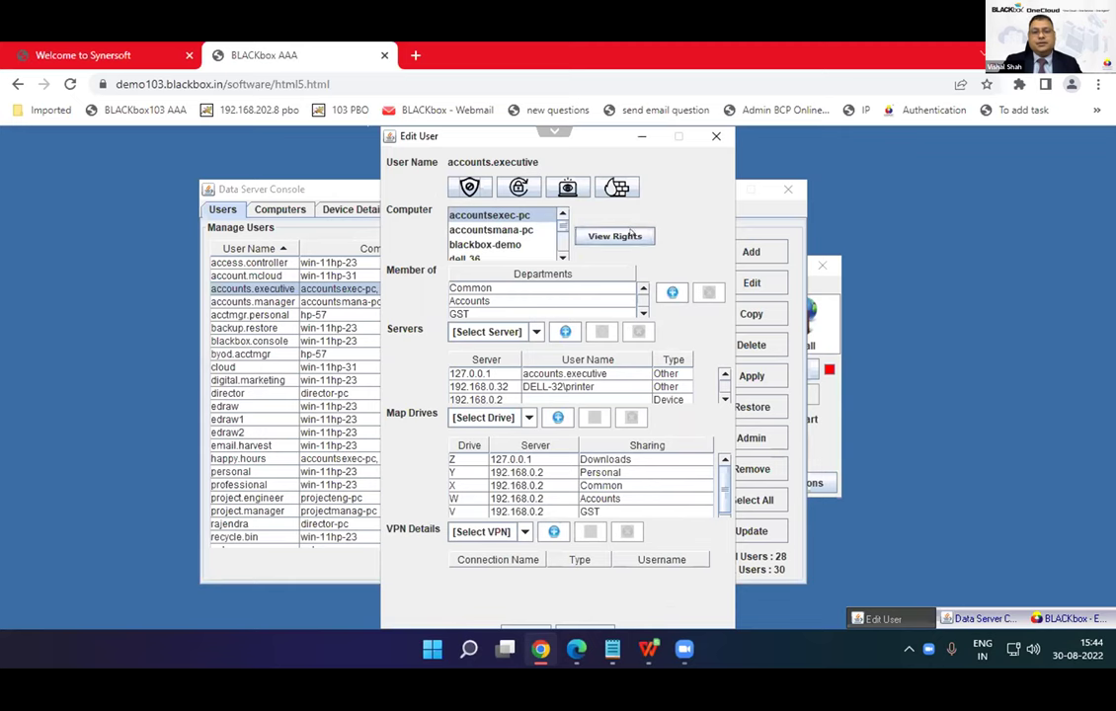
double_click(556, 211)
left_click_drag(297, 132, 607, 154)
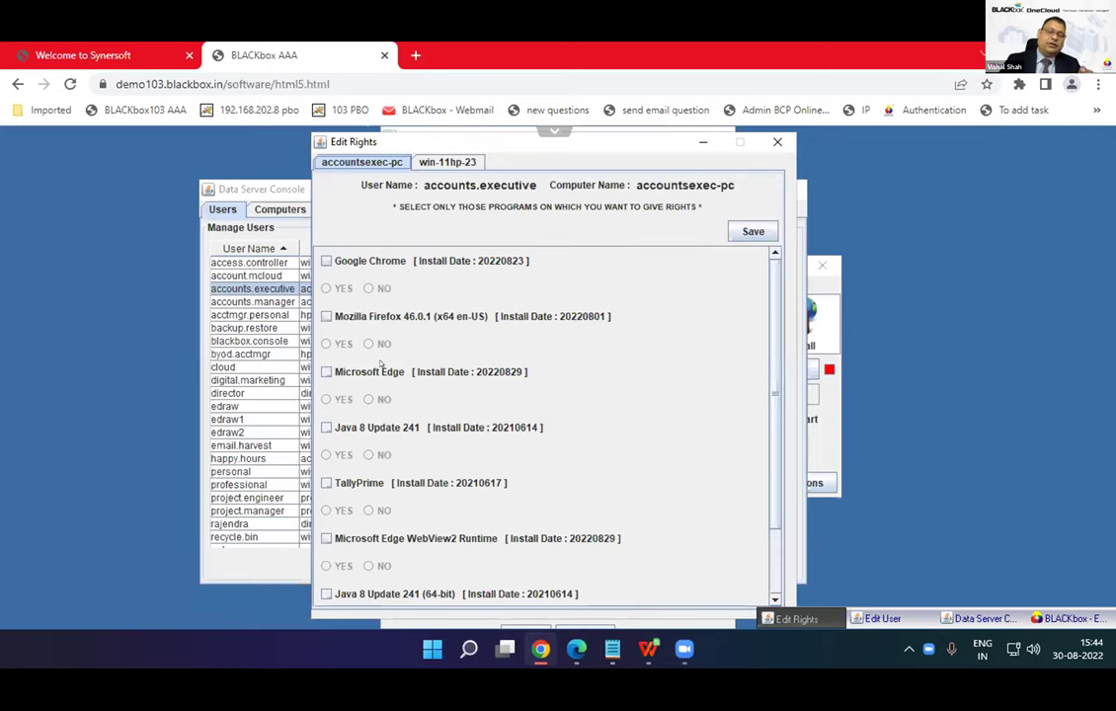
scroll(382, 326, "down", 1)
scroll(381, 371, "down", 2)
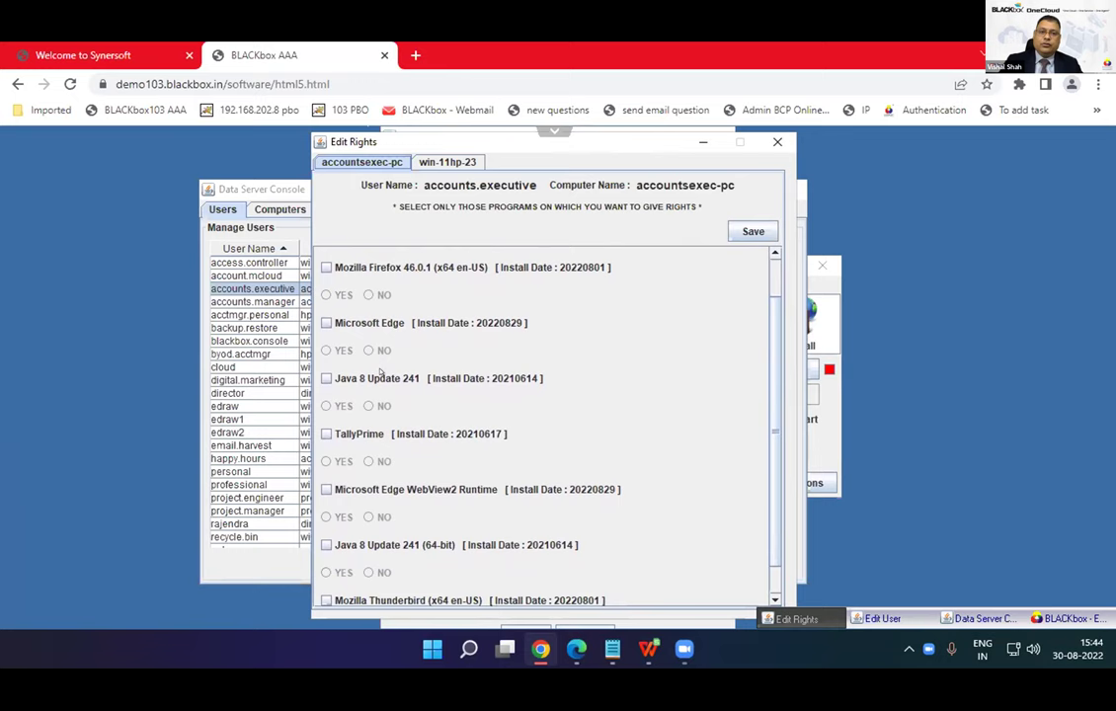
scroll(380, 372, "down", 1)
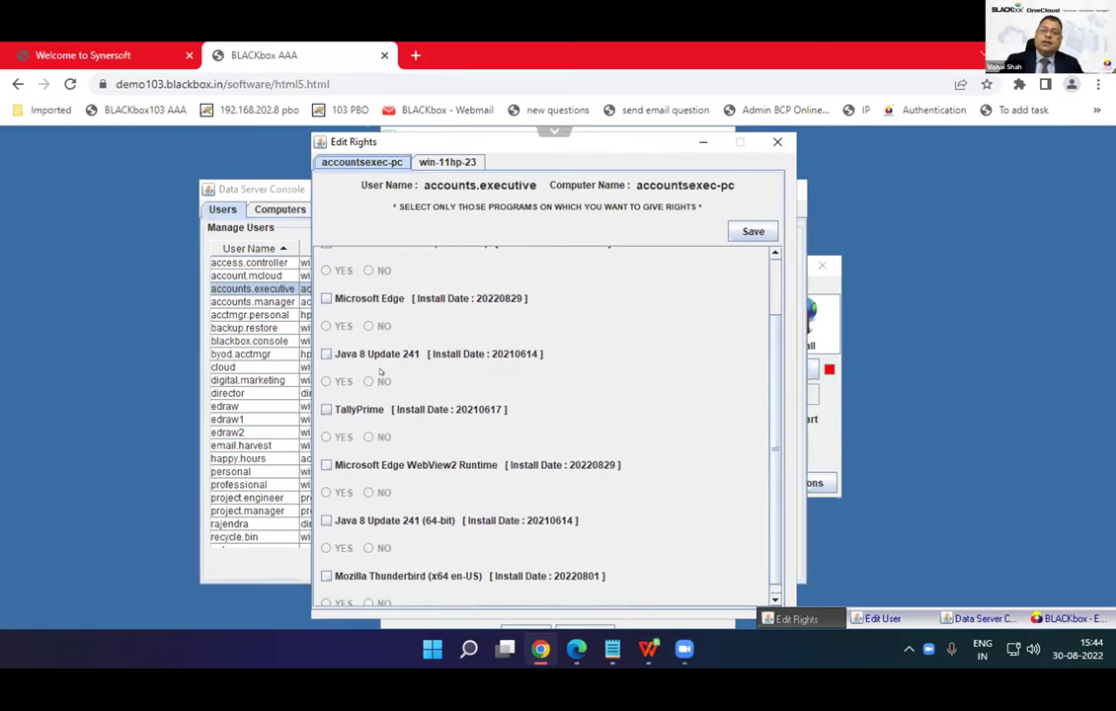
scroll(380, 371, "down", 1)
Tick Mozilla Thunderbird, set it to YES, and close Edit Rights.
left_click(325, 565)
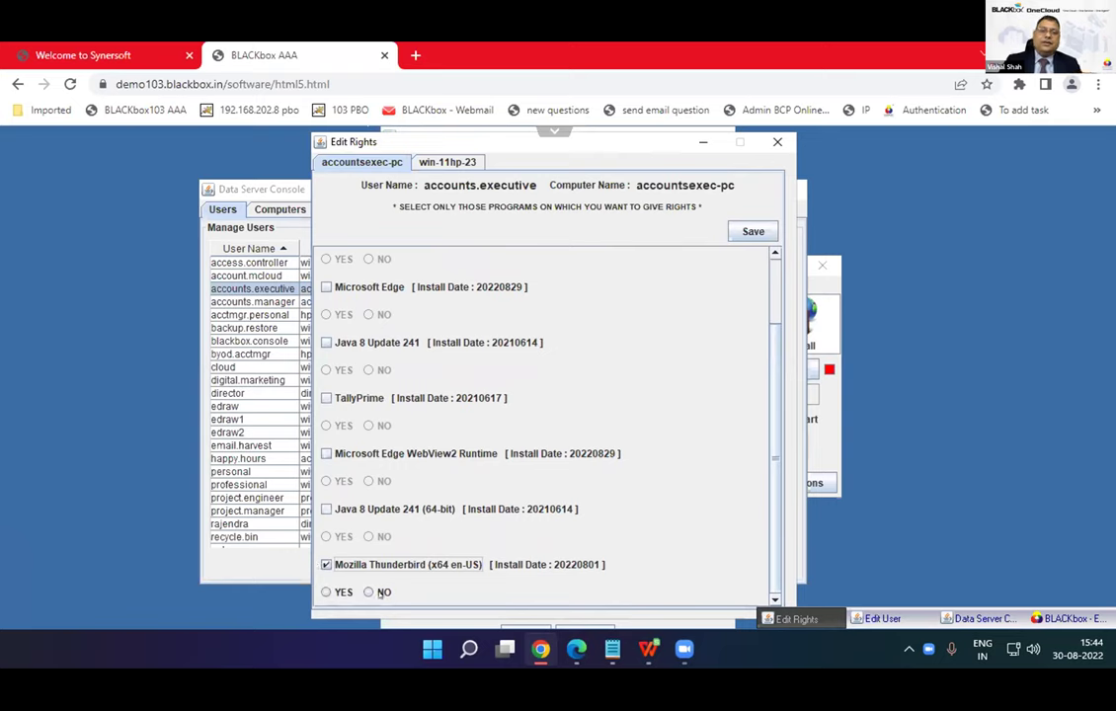
left_click(368, 592)
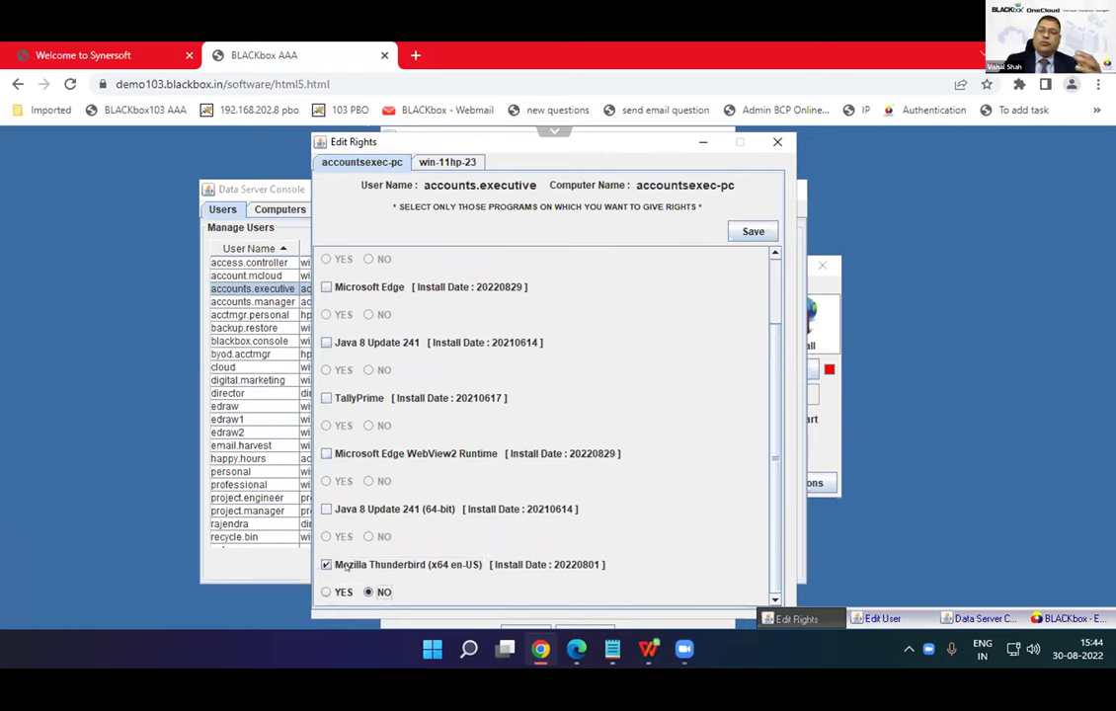
left_click(326, 591)
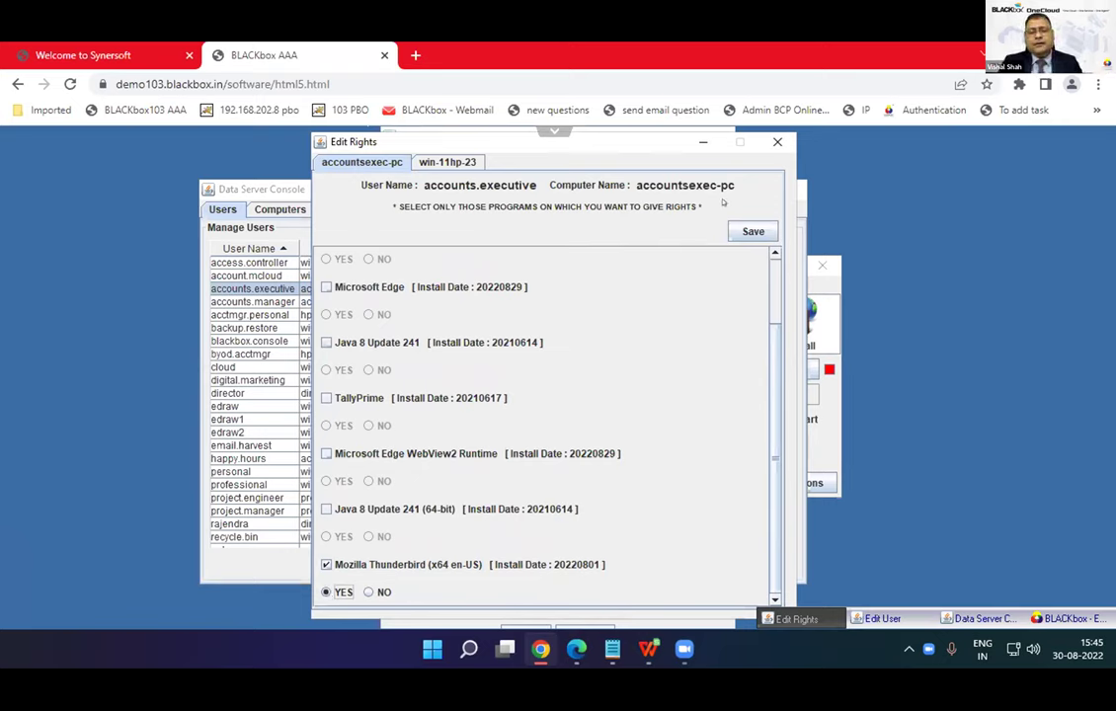
left_click(778, 141)
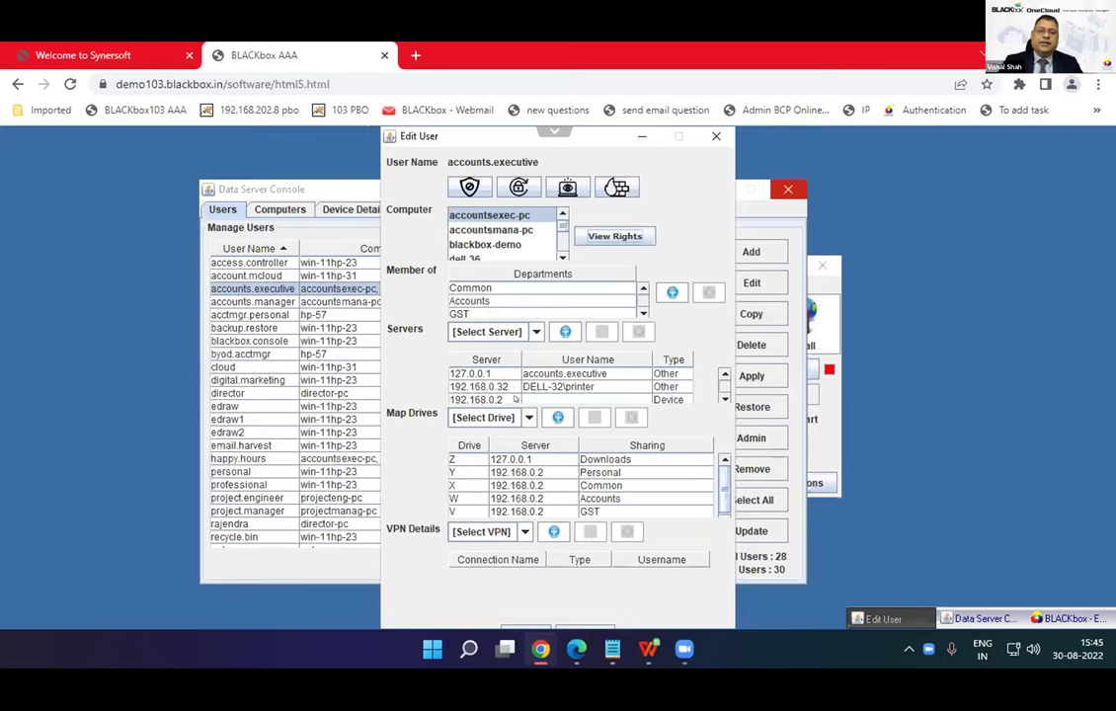
left_click(514, 398)
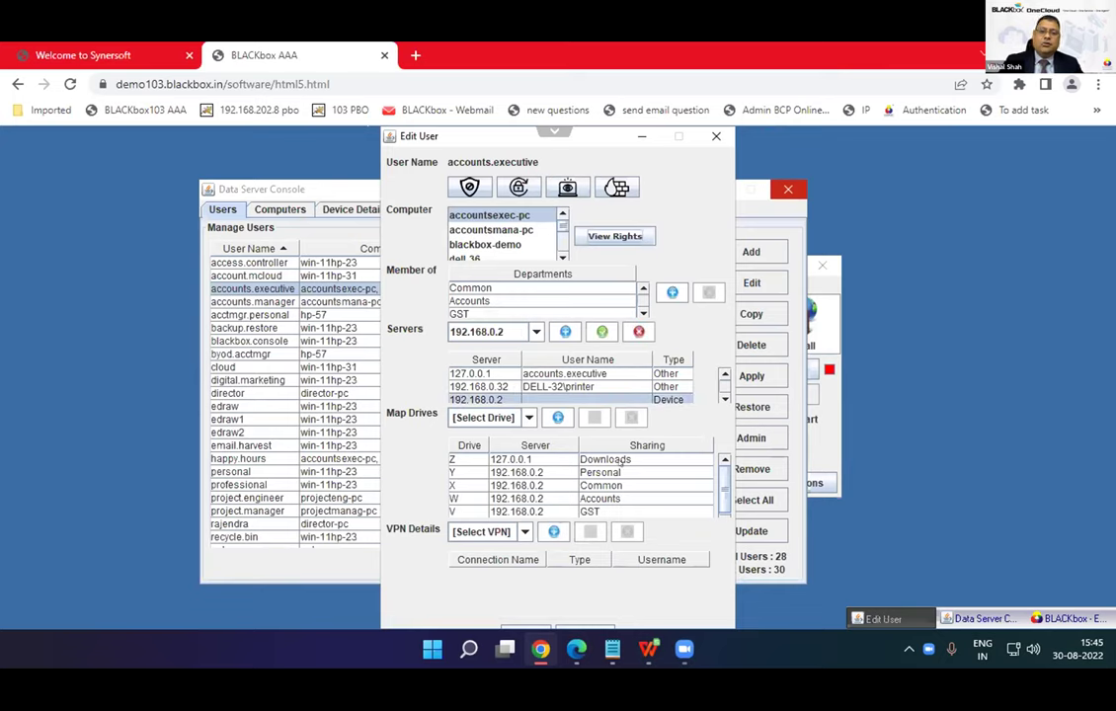
left_click(626, 461)
left_click(627, 473)
left_click(628, 485)
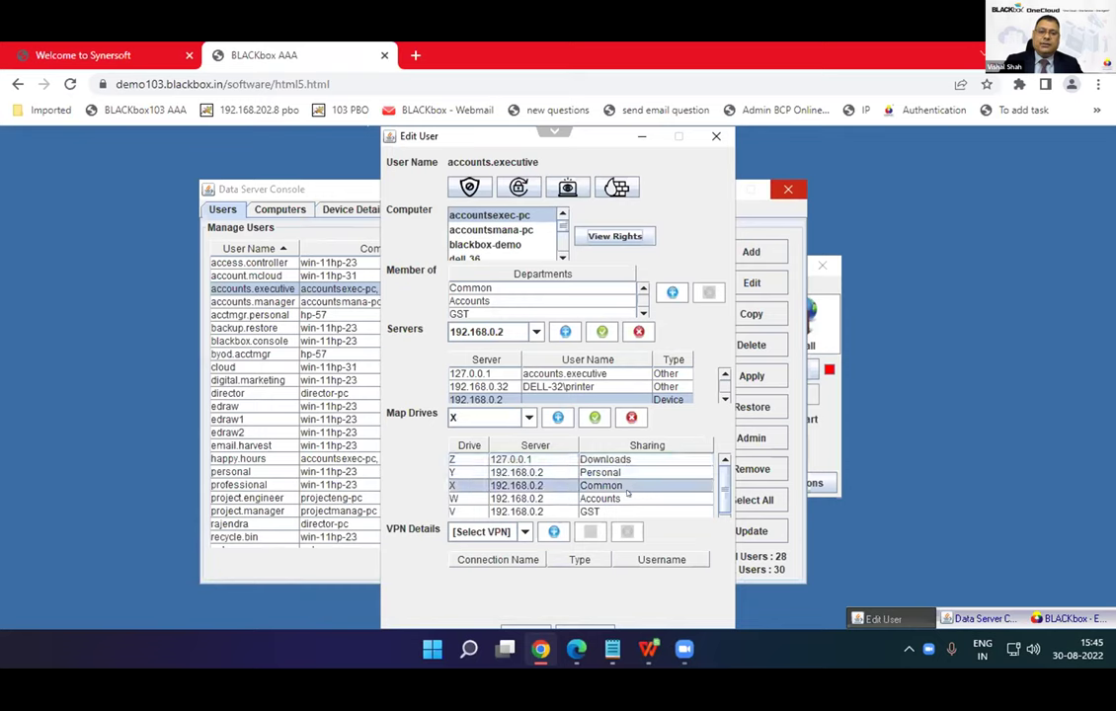
left_click(628, 496)
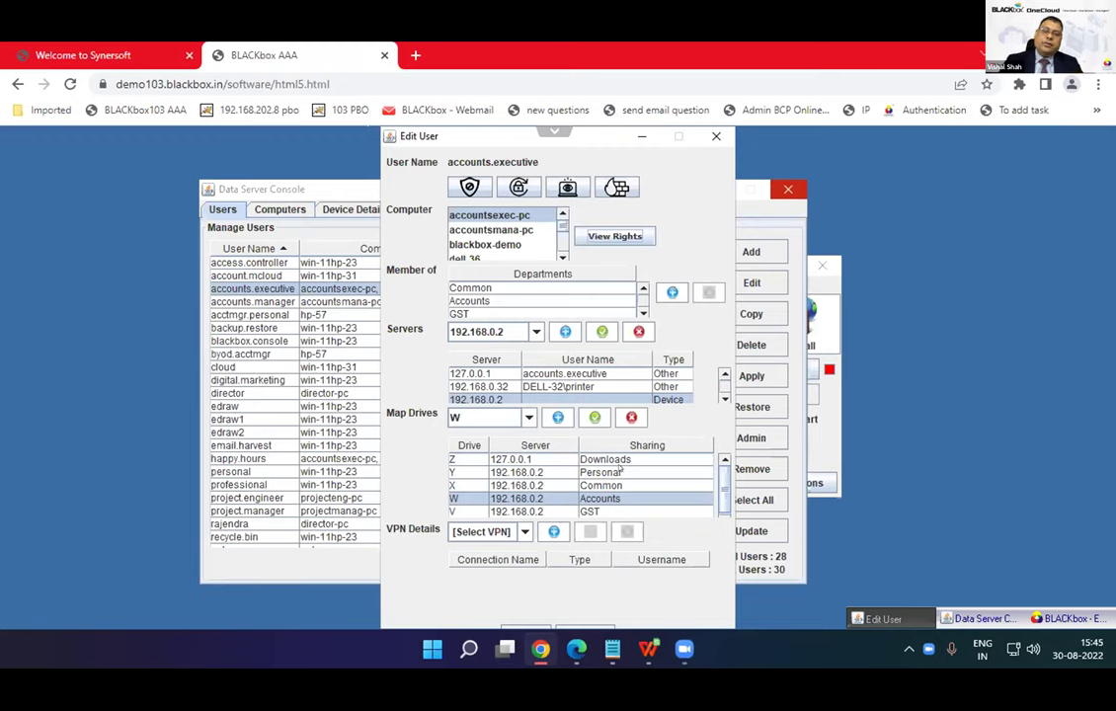
left_click(554, 531)
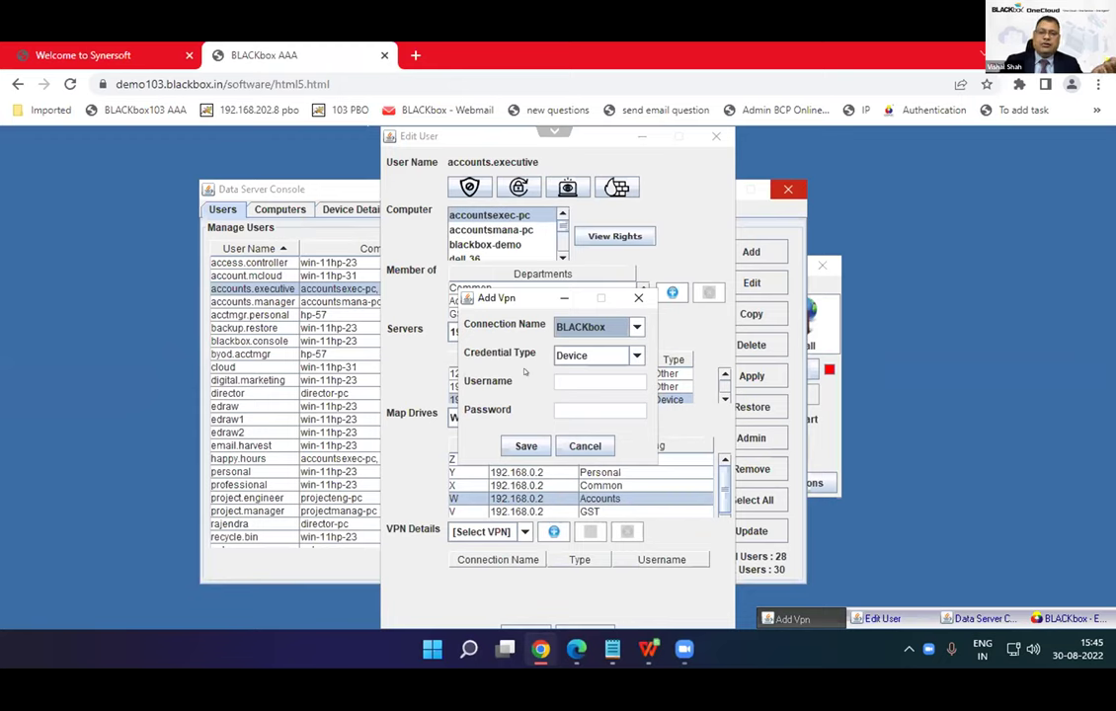
left_click(567, 447)
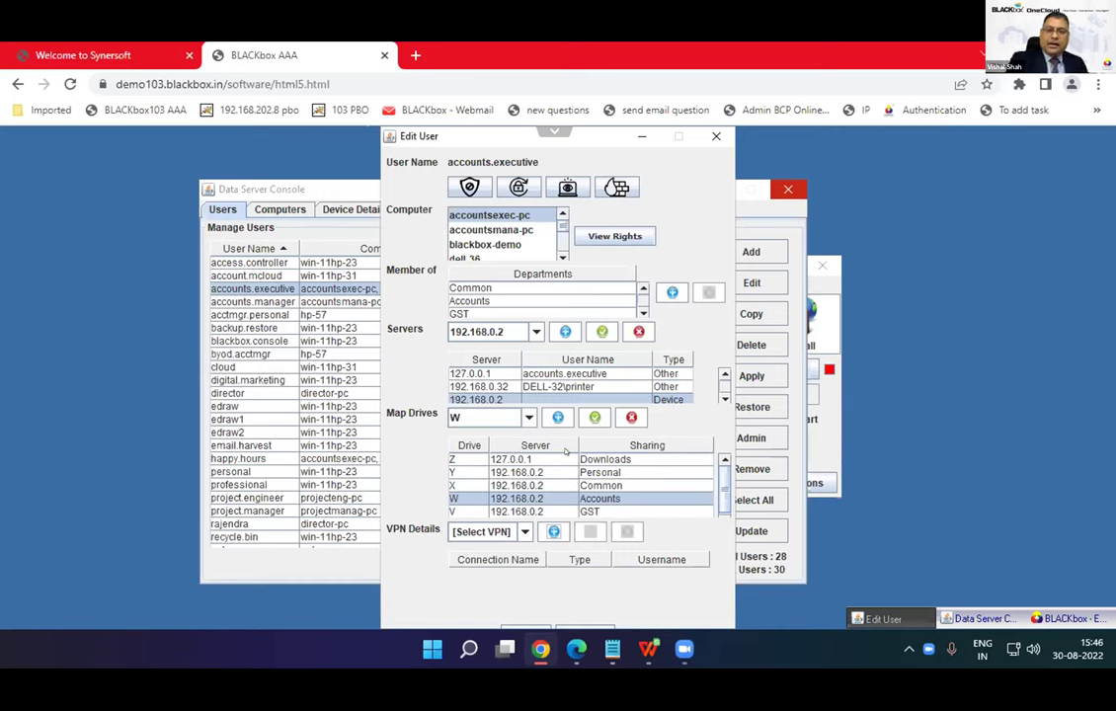
Launch mstsc from the Run prompt and connect to the computer at 192.168.0.143.
key("super+r")
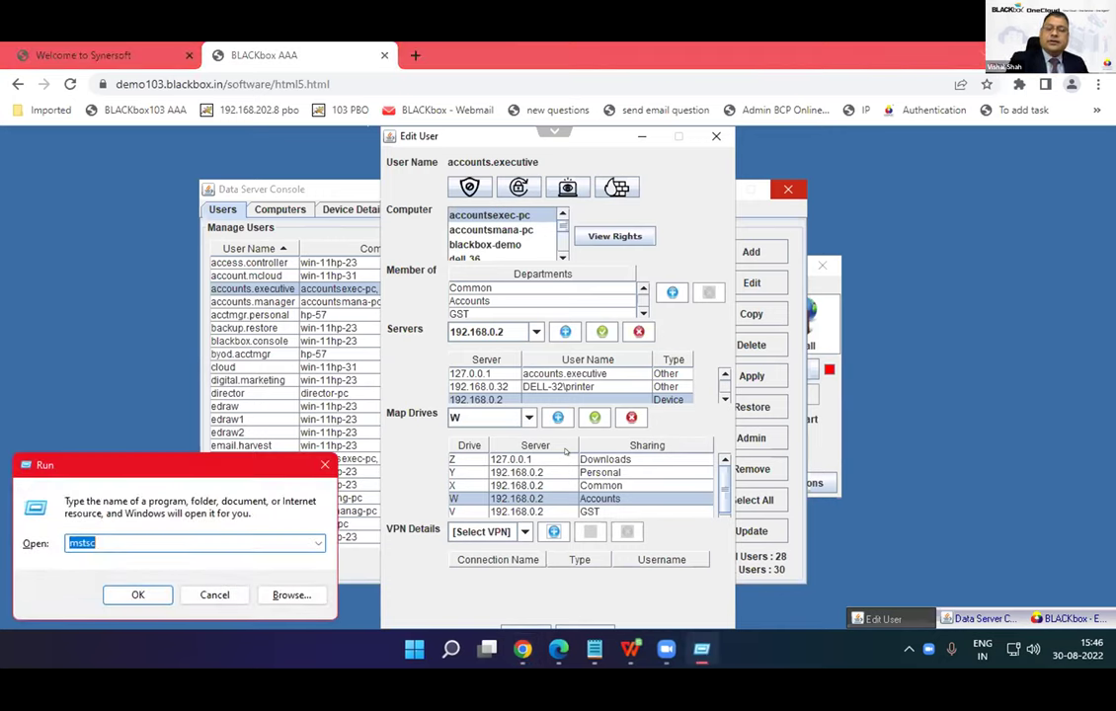
key("Return")
key("BackSpace")
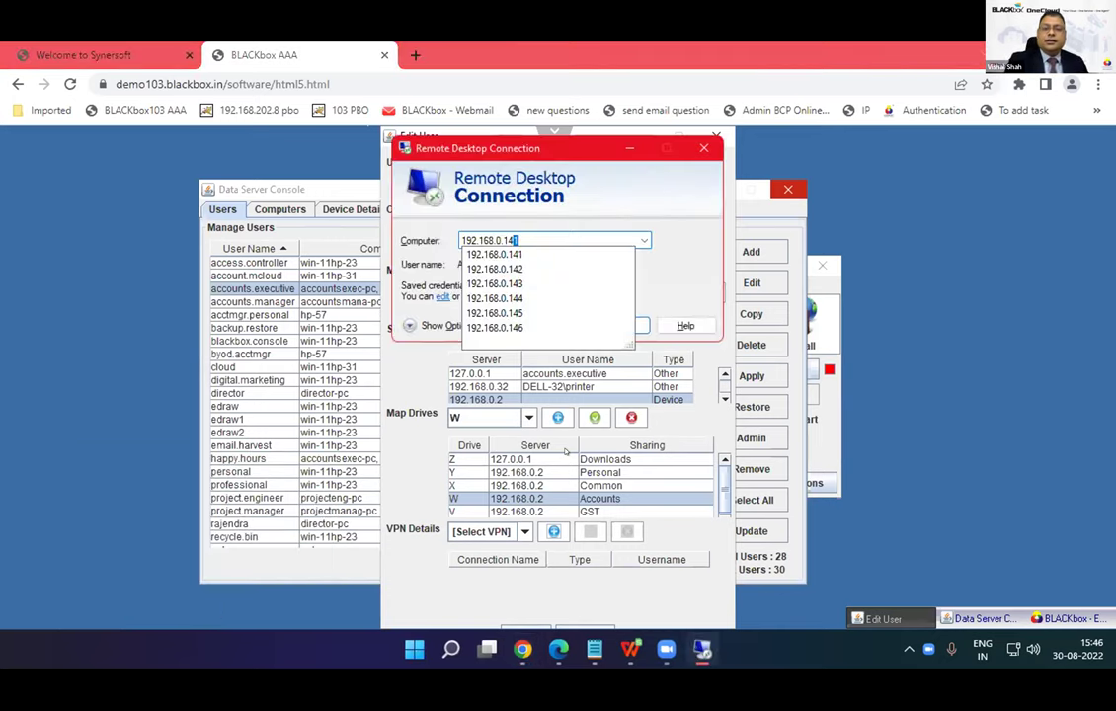
type("3")
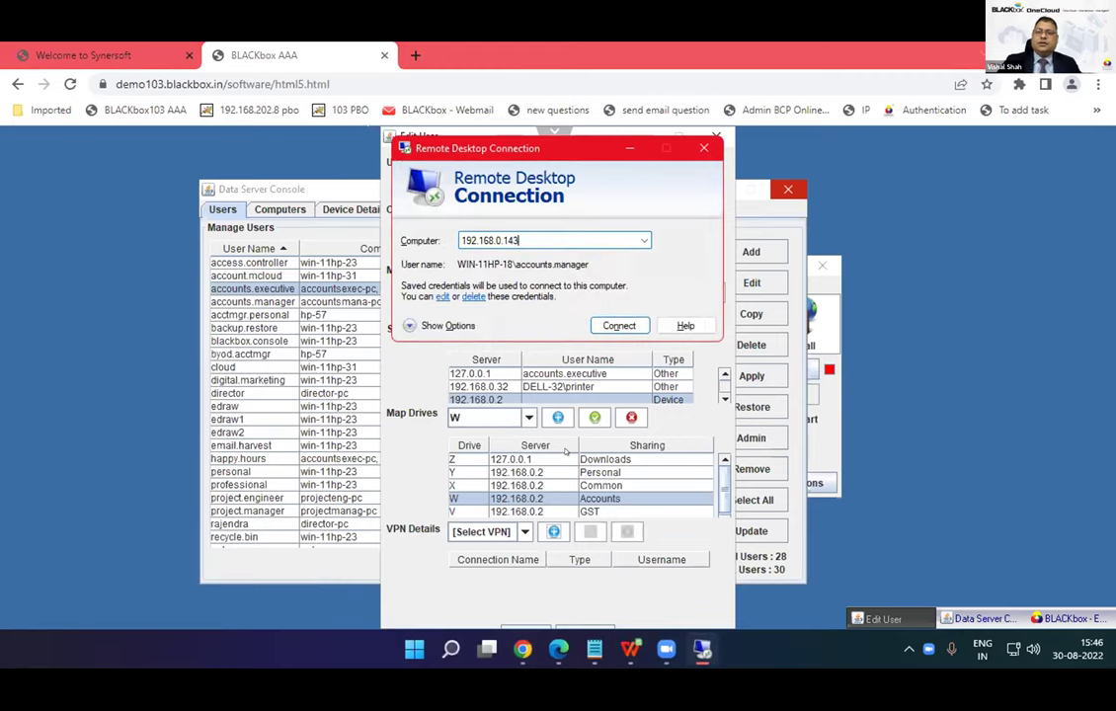
key("Return")
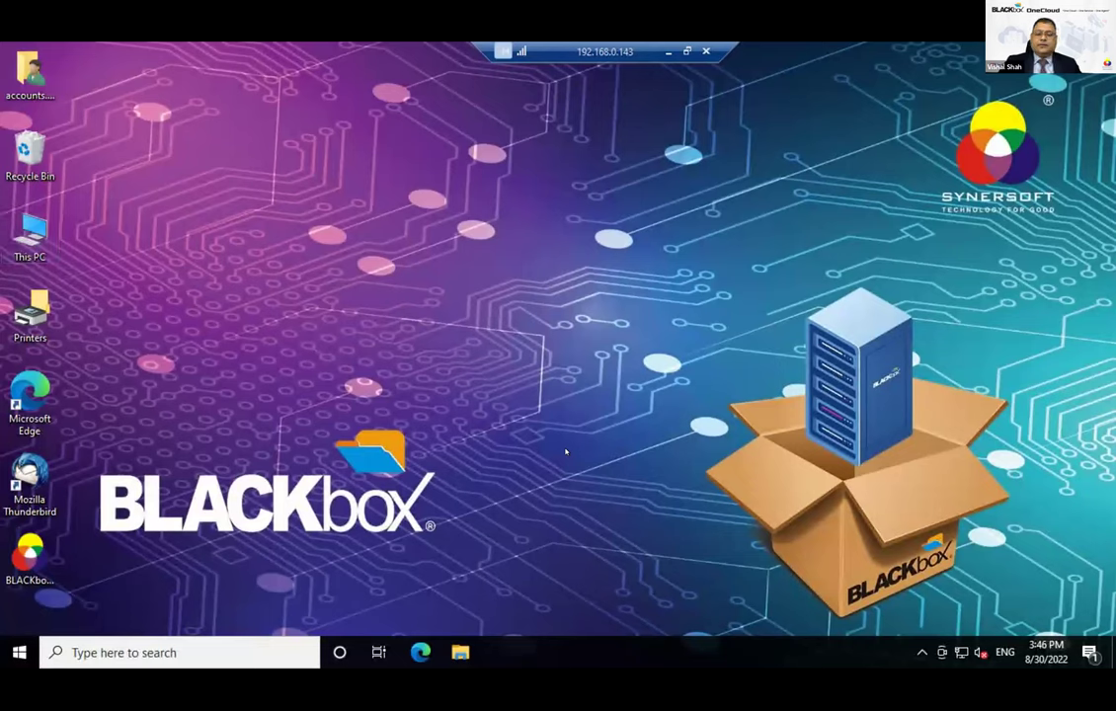
Check the BLACKbox agent among tray icons, then run 'control' to open Control Panel.
left_click(922, 652)
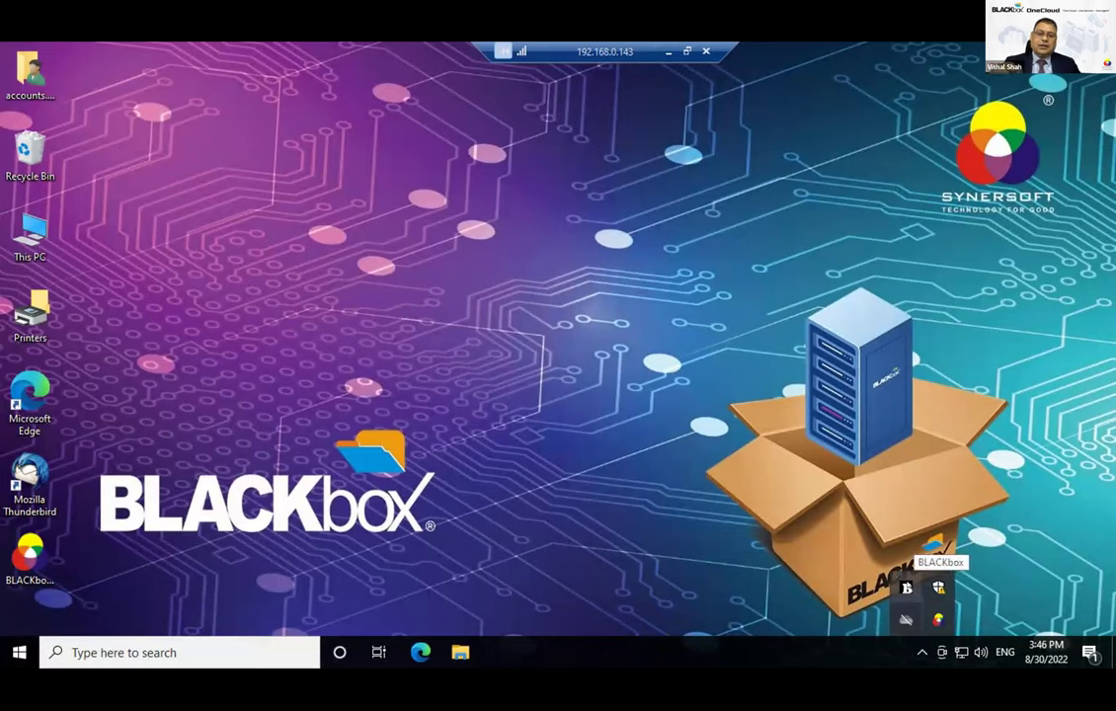
left_click(907, 589)
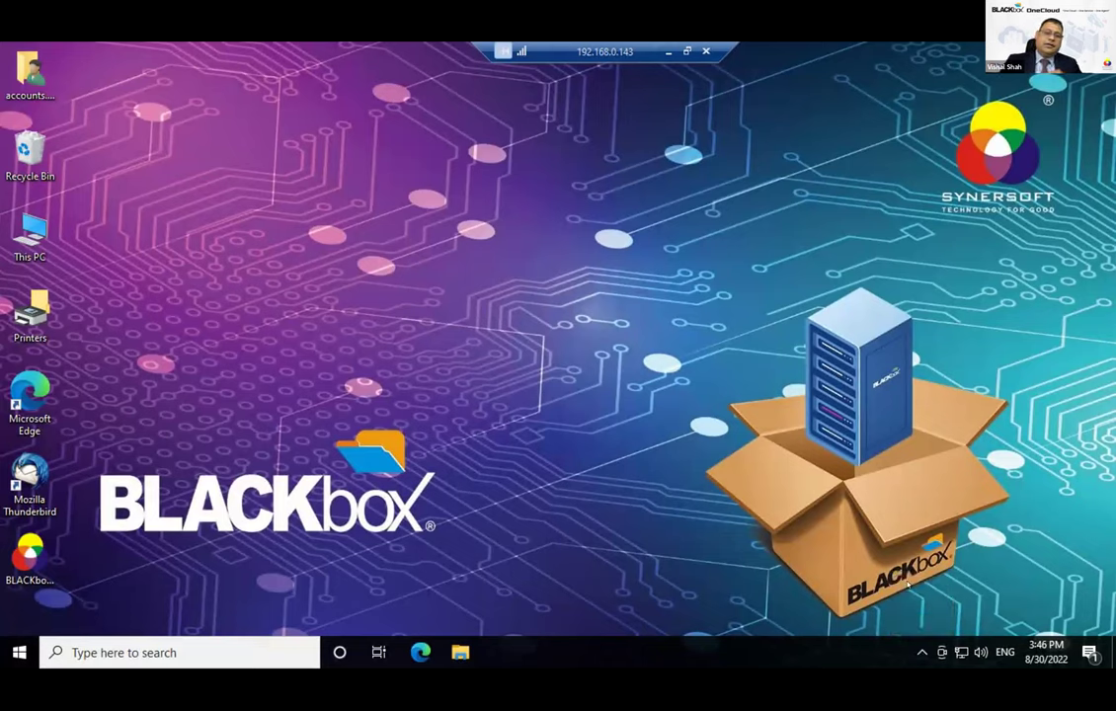
key("super+r")
type("control")
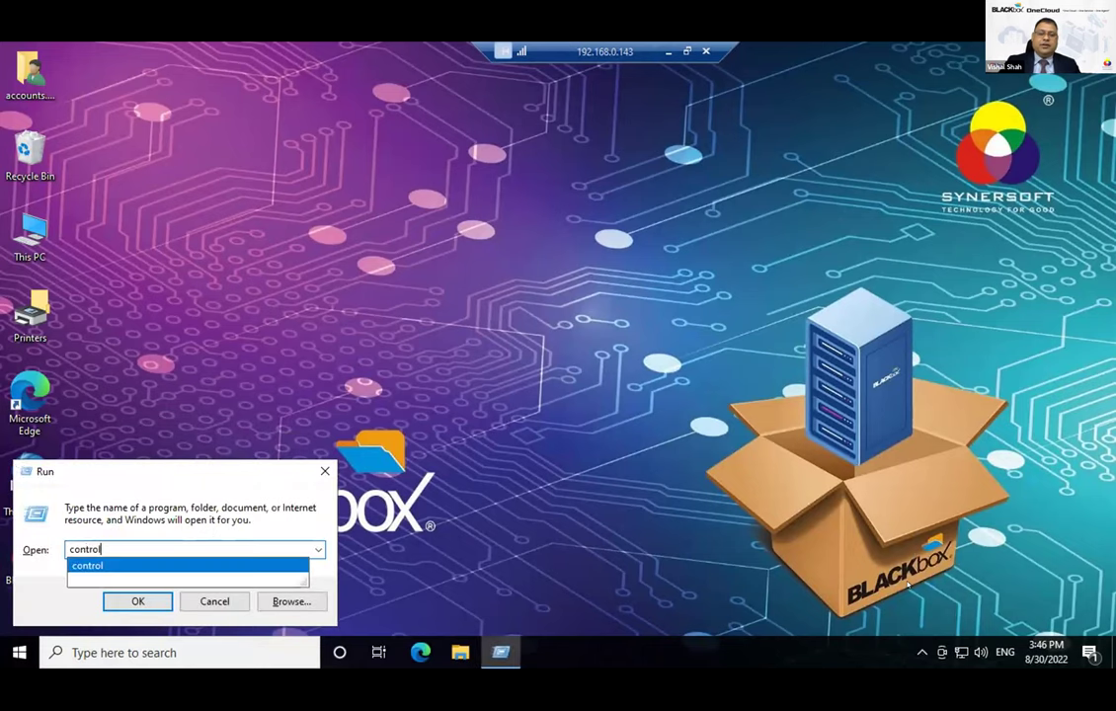
key("Return")
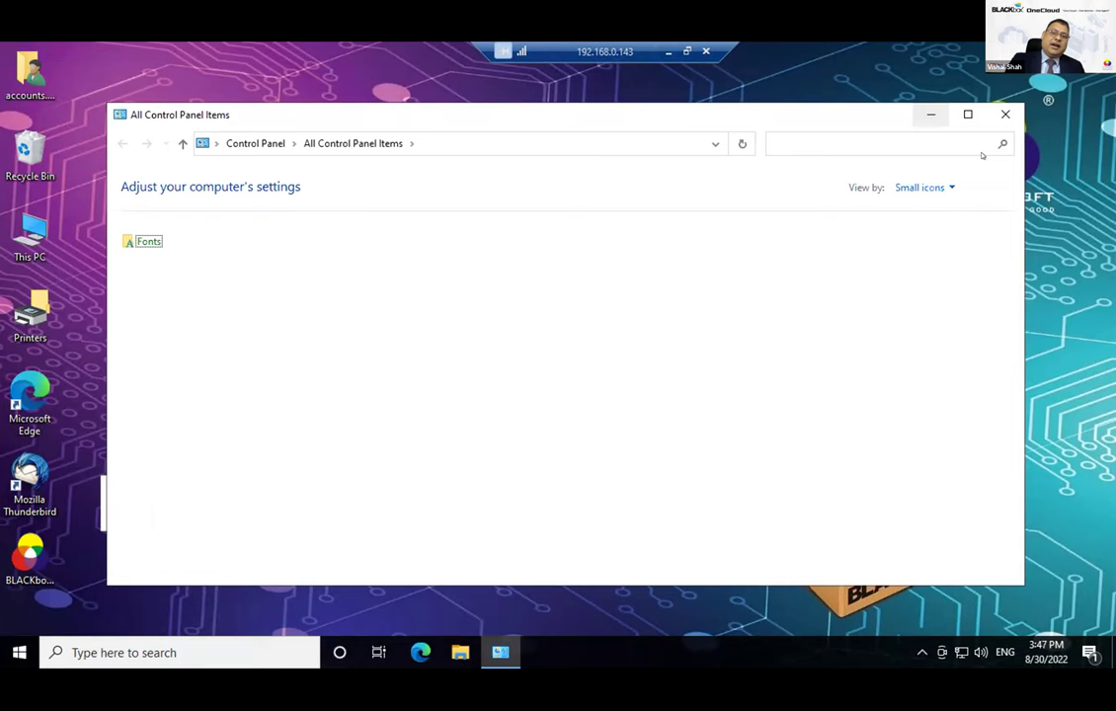
Close Control Panel and open This PC showing drives Downloads (Y:) and Professional.AM (Z:).
key("alt+space")
key("c")
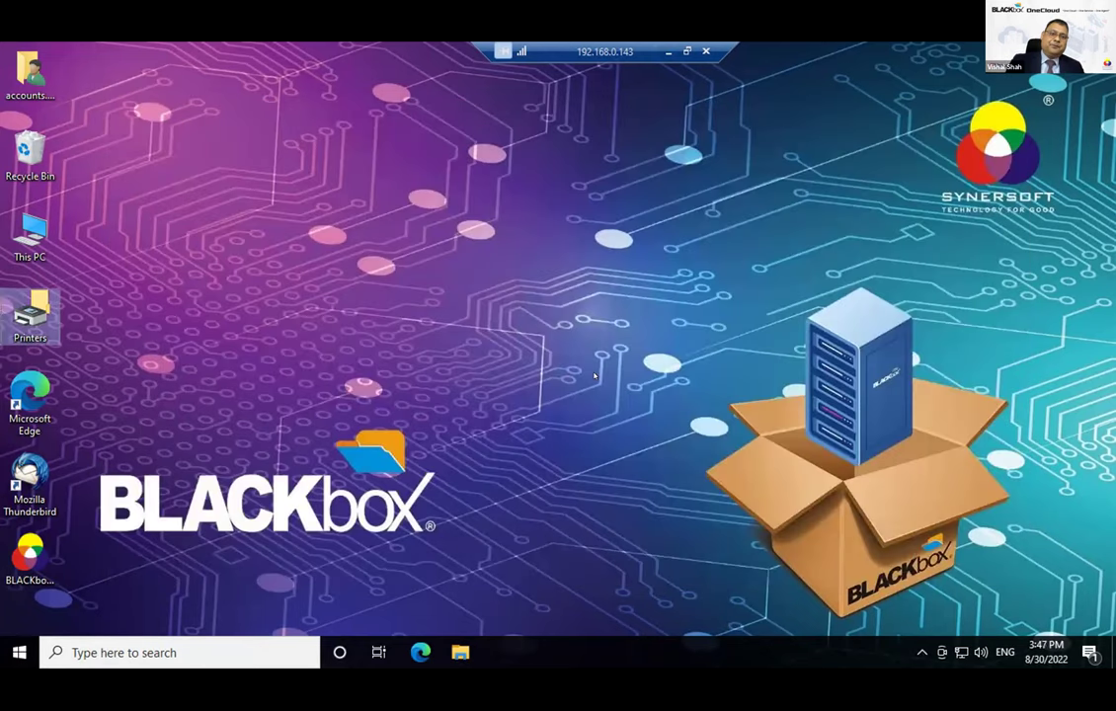
key("super+e")
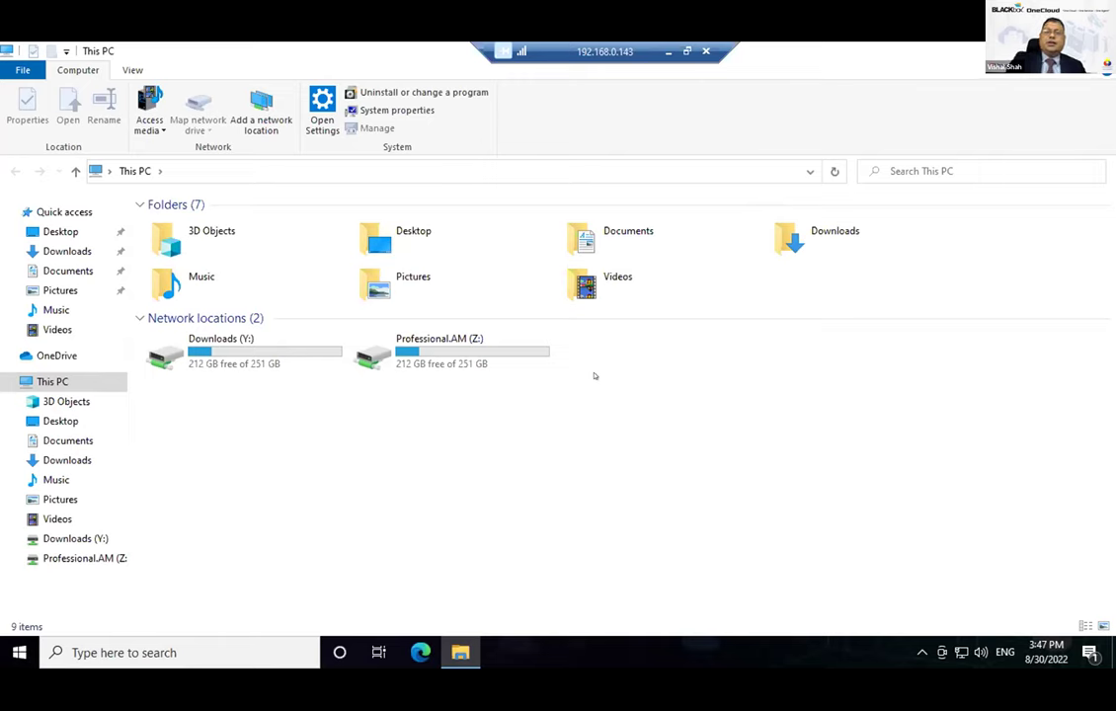
Connect Cloud Drive from the BLACKbox tray agent and view the seven Dept drives R:–X:.
left_click(447, 346)
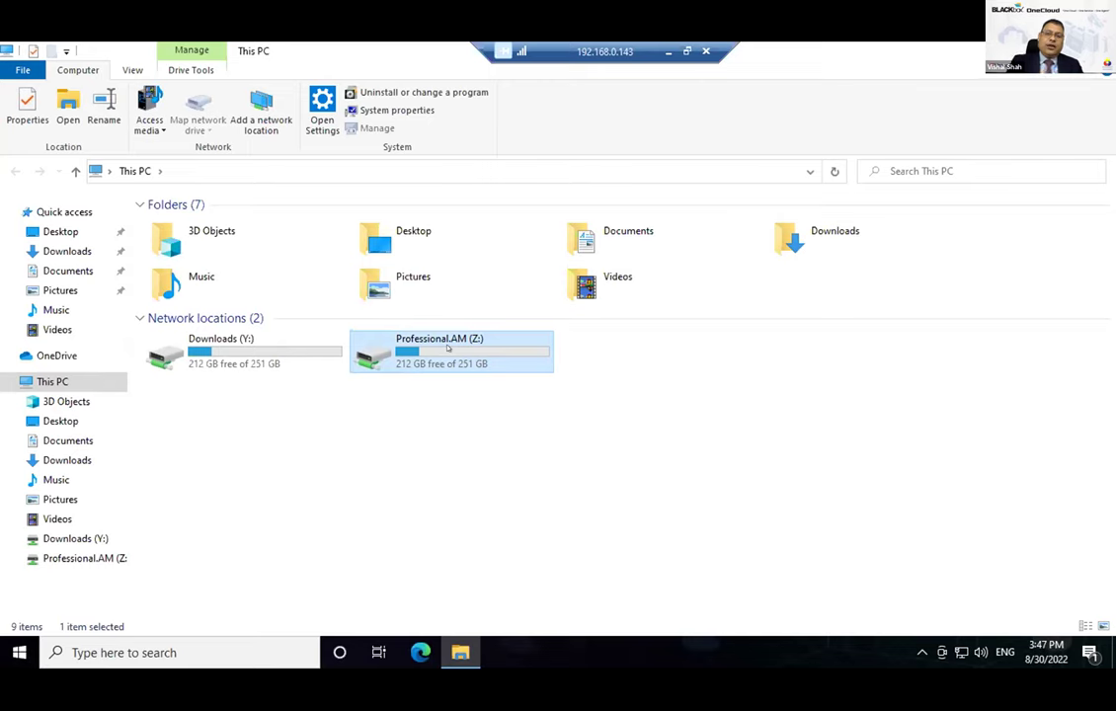
left_click(922, 652)
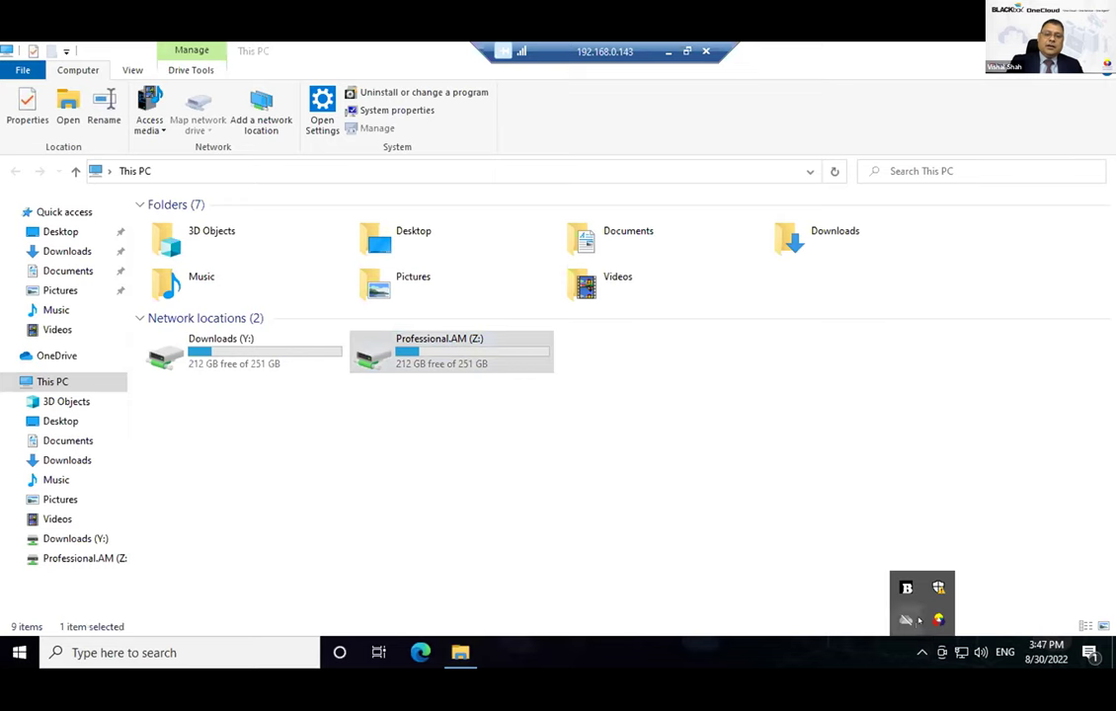
right_click(905, 588)
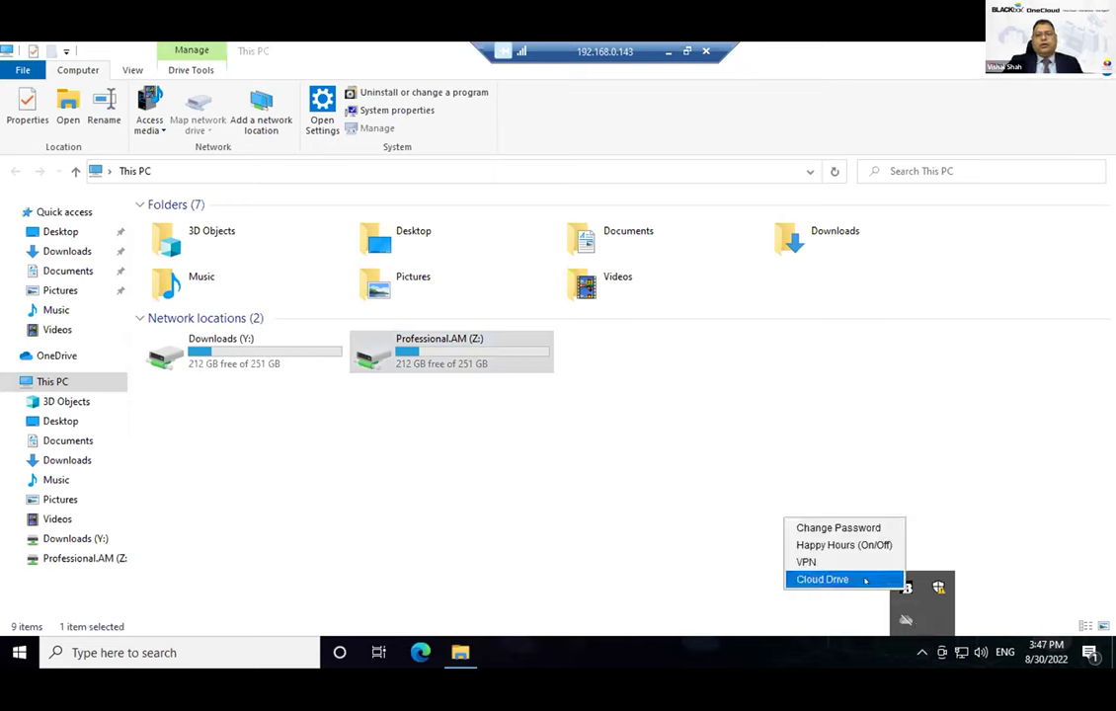
left_click(865, 579)
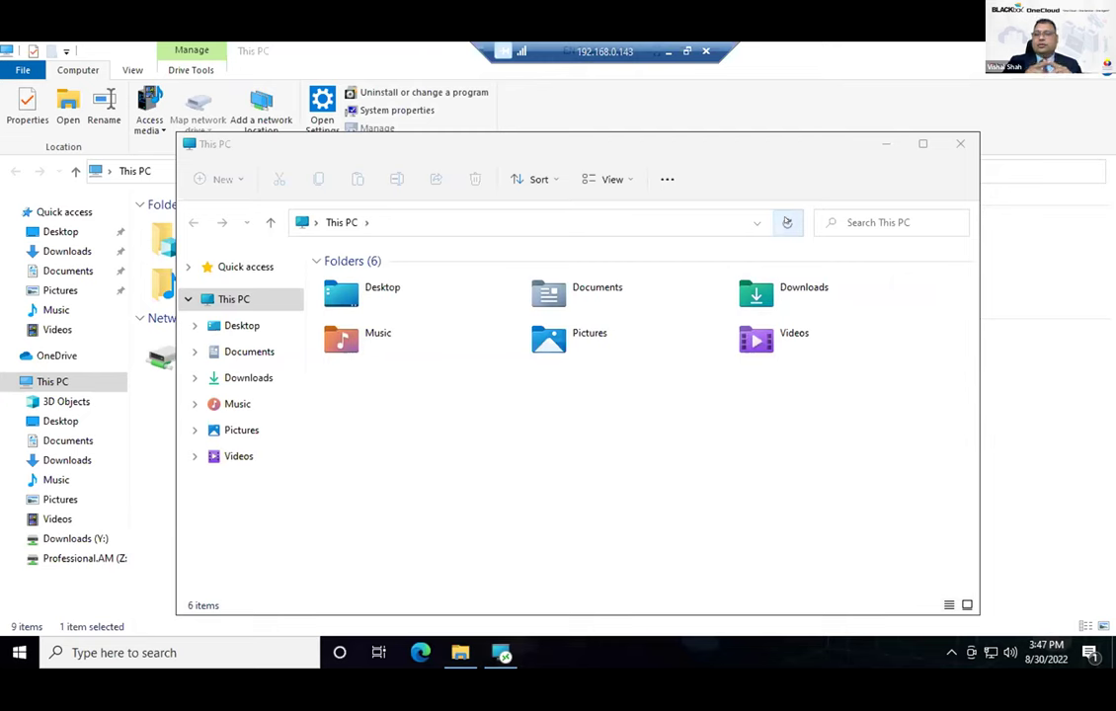
left_click(787, 222)
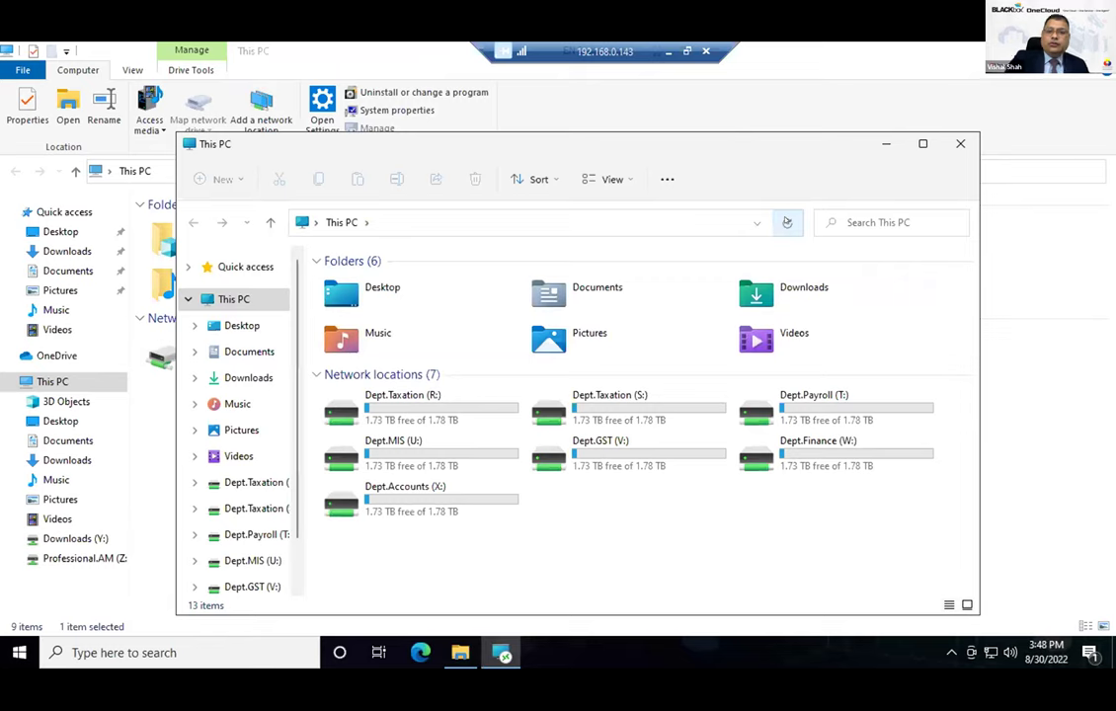
left_click(673, 399)
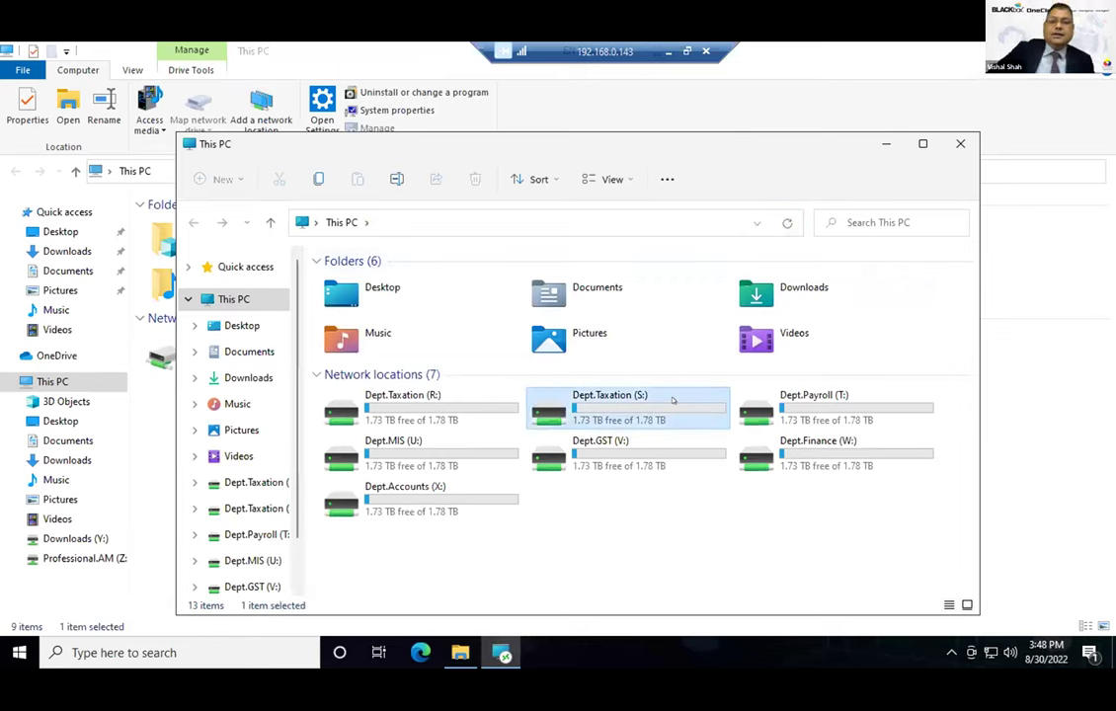
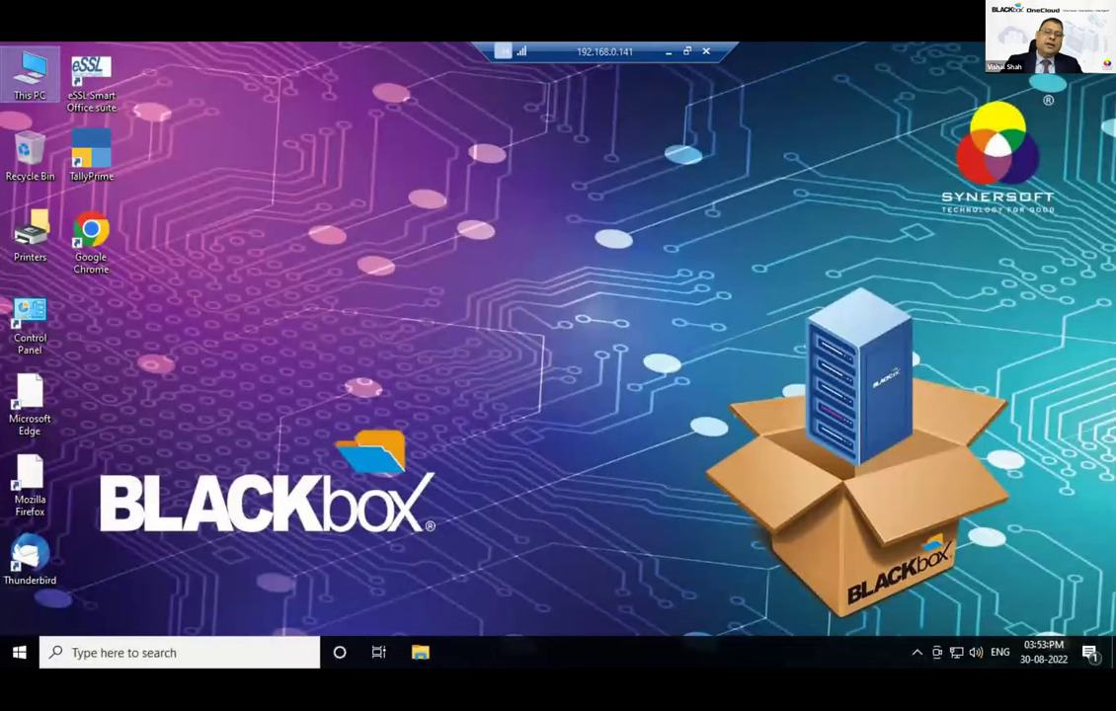
Permanently delete all 11 files and folders on the Dept.Accounts (W:) drive.
key("super+e")
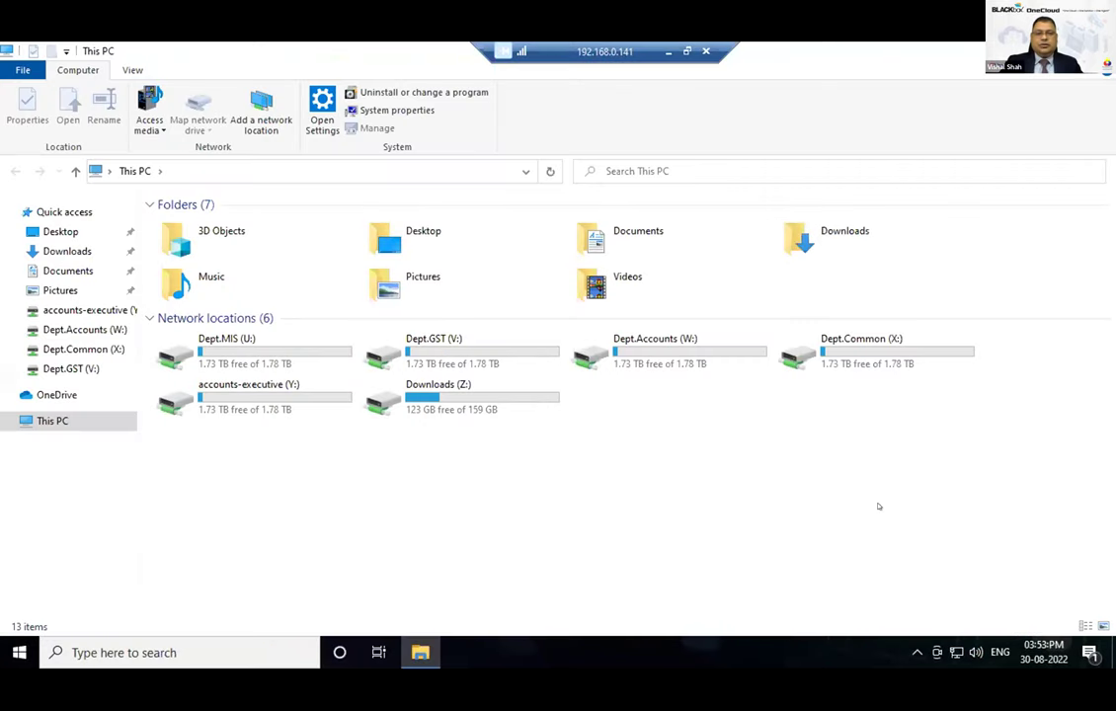
left_click(917, 652)
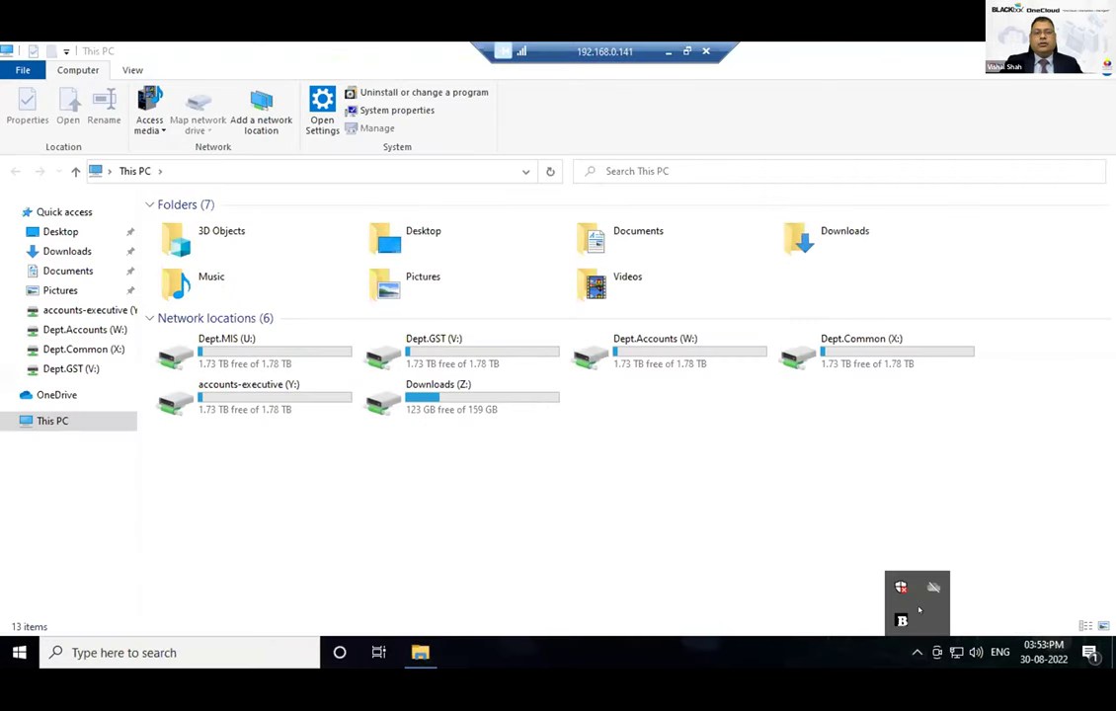
left_click(752, 542)
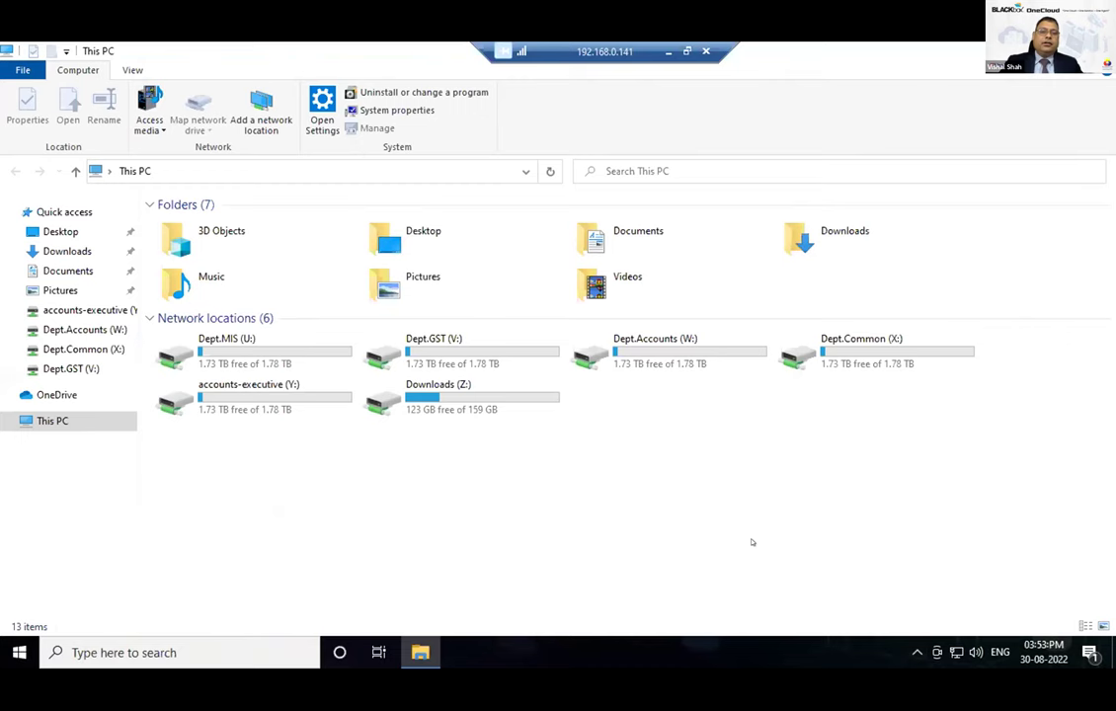
double_click(607, 345)
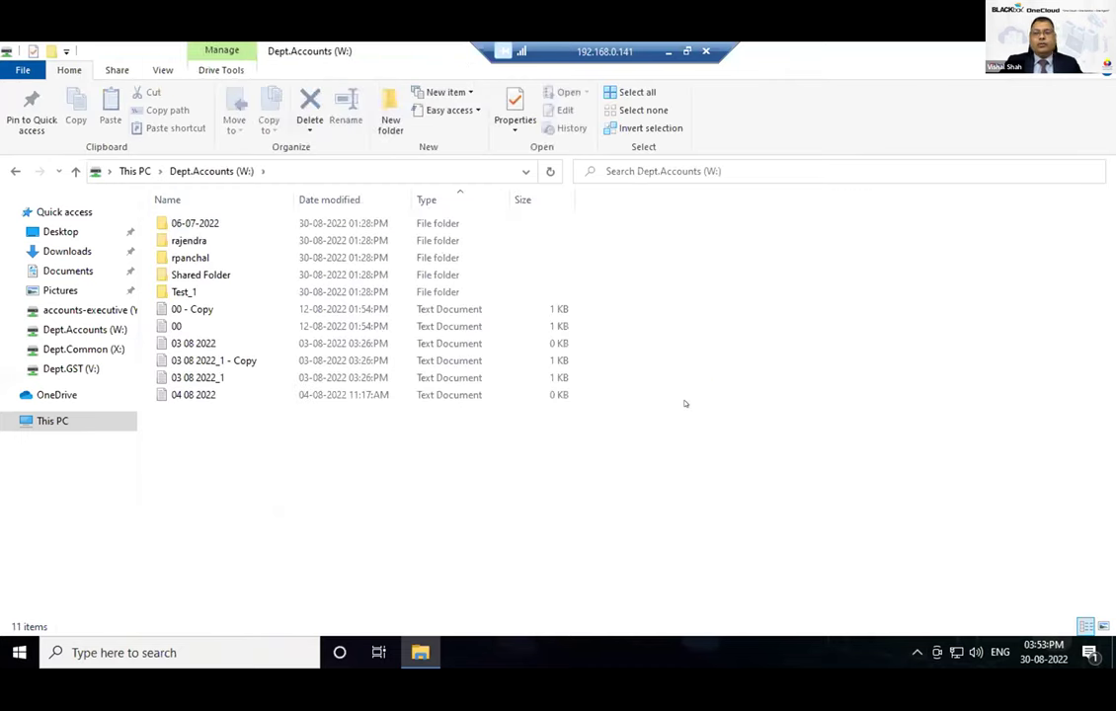
key("ctrl+a")
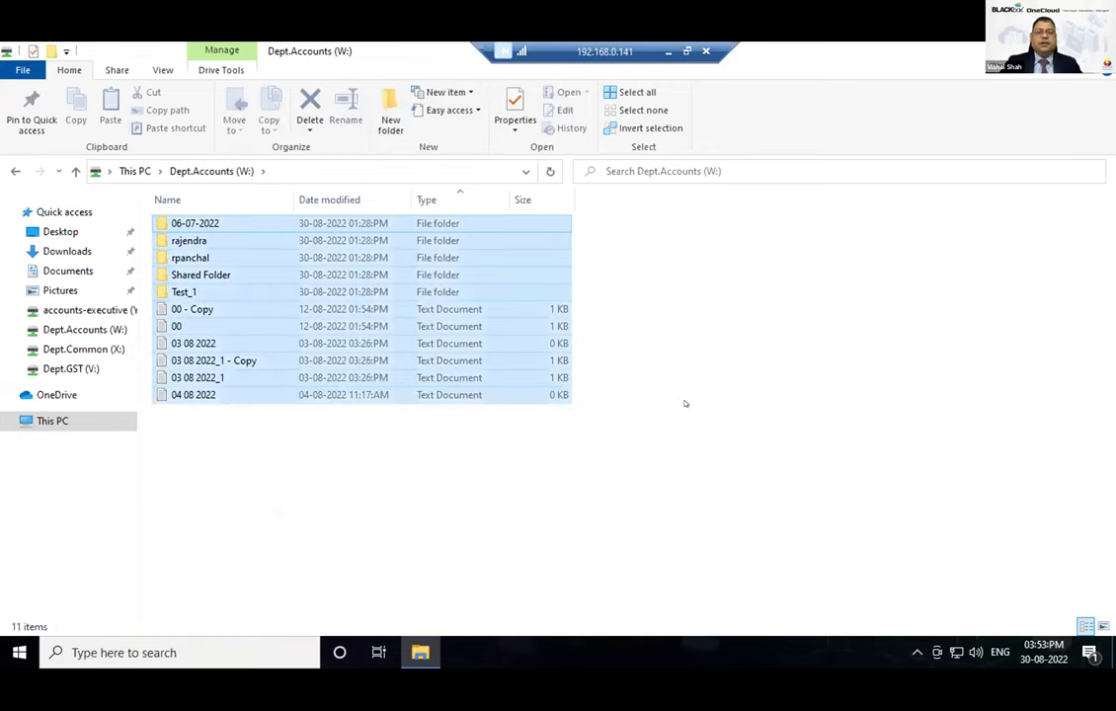
key("Delete")
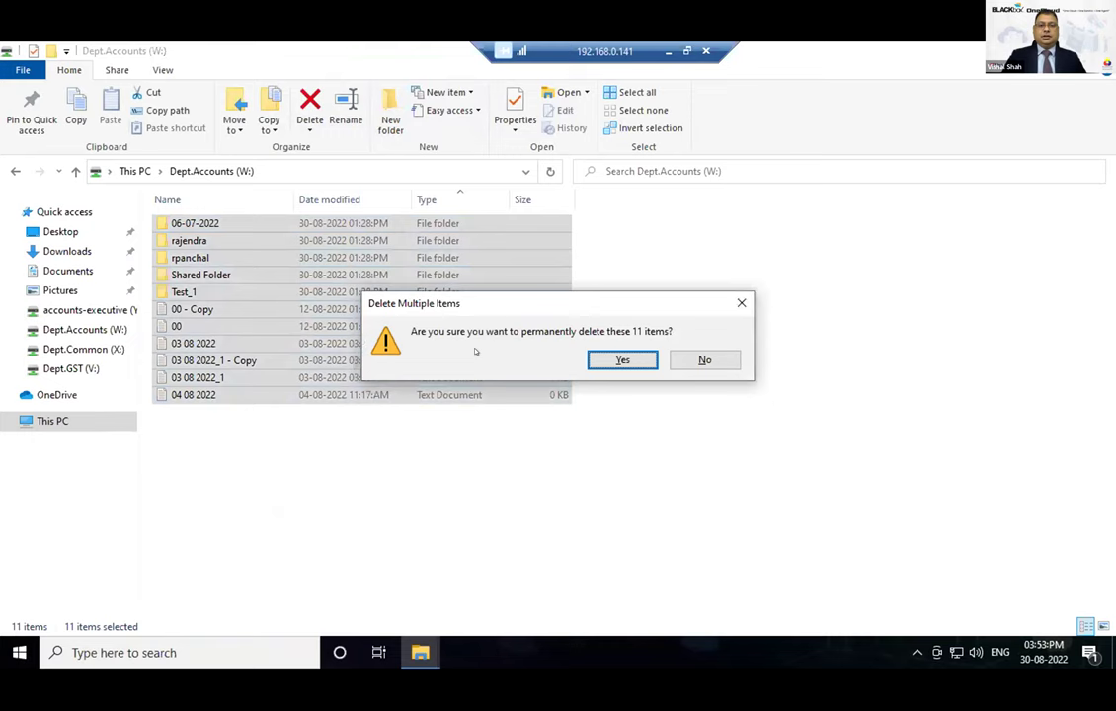
left_click(604, 361)
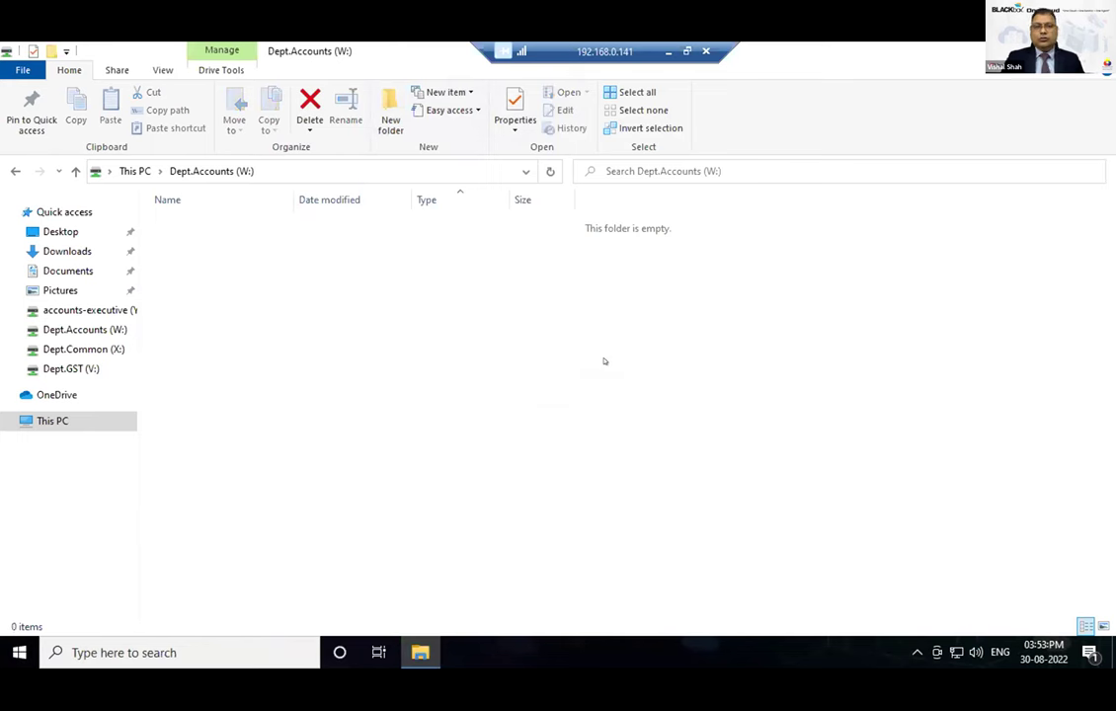
Minimize the remote session and log in to the BLACKbox AAA console in the browser.
left_click(668, 50)
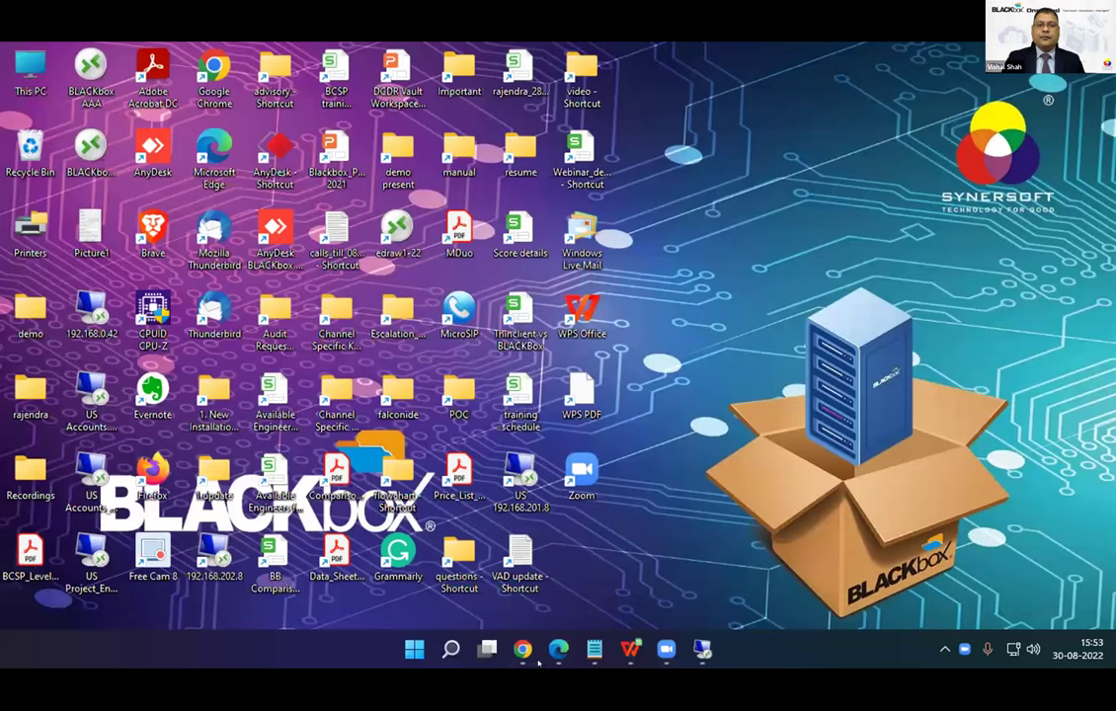
left_click(522, 649)
left_click(414, 52)
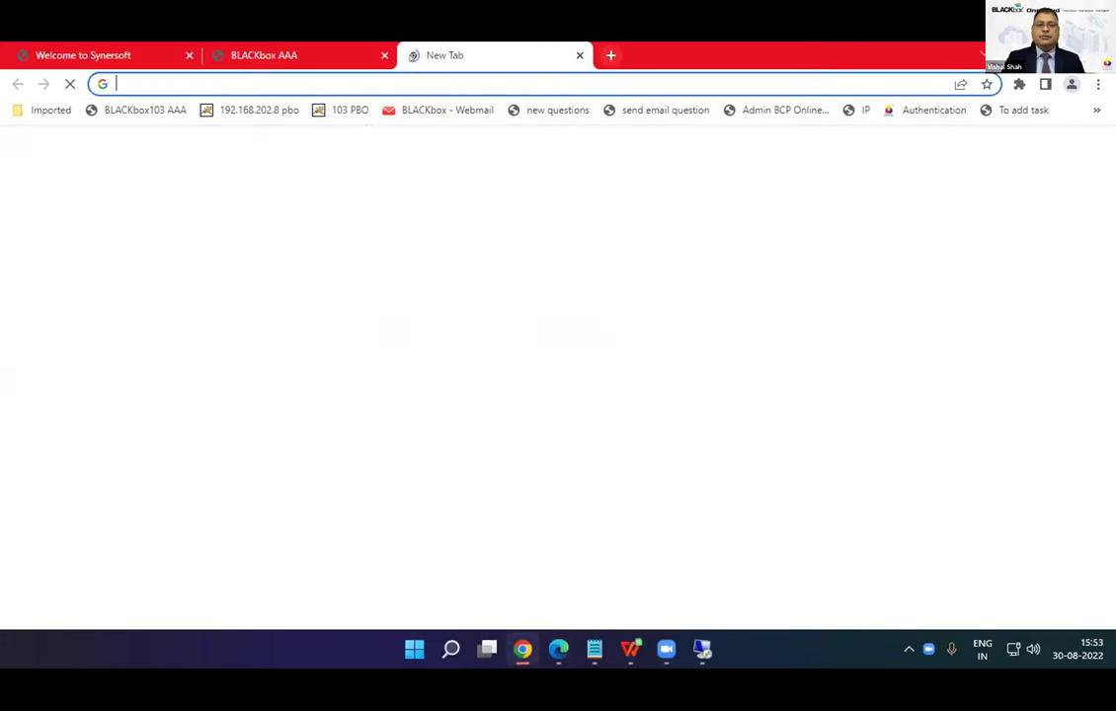
left_click(138, 110)
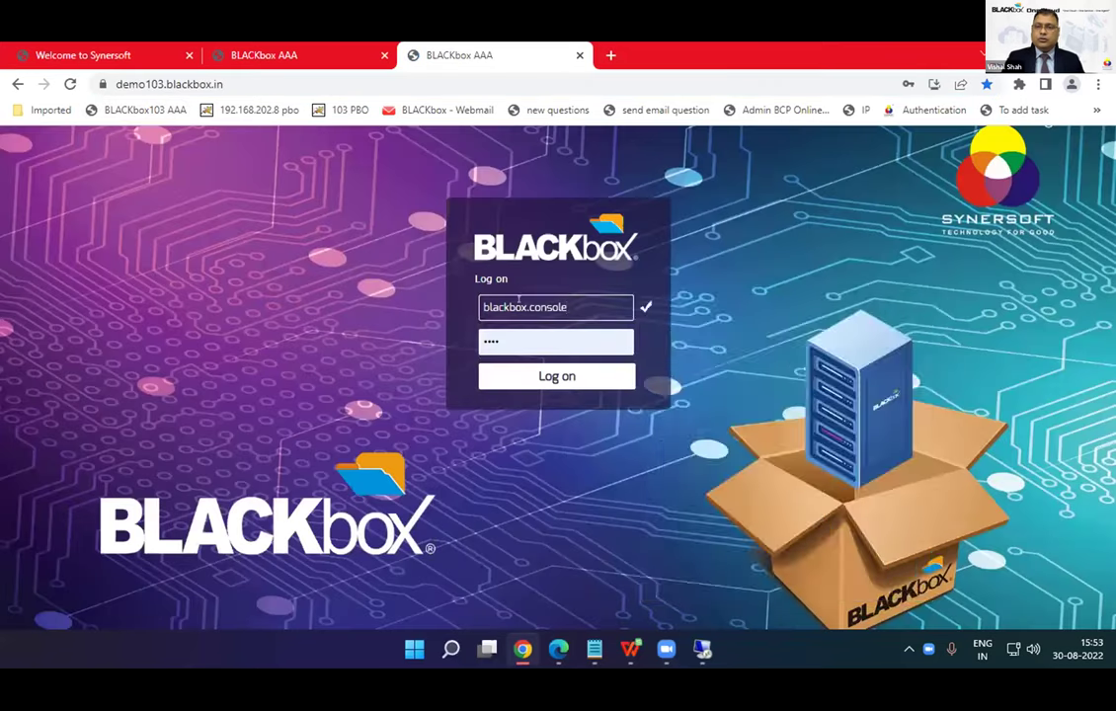
double_click(520, 306)
type("R")
key("Return")
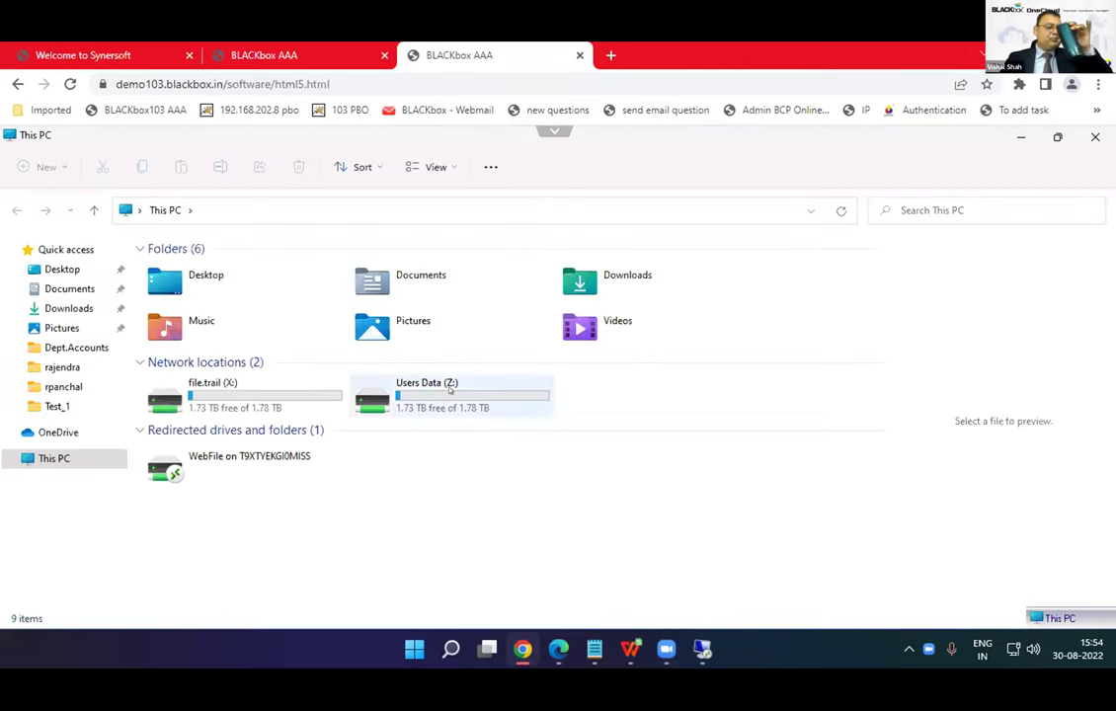
Open the recycled Dept.Accounts folder under #recycle on Users Data (Z:).
double_click(452, 388)
left_click(305, 268)
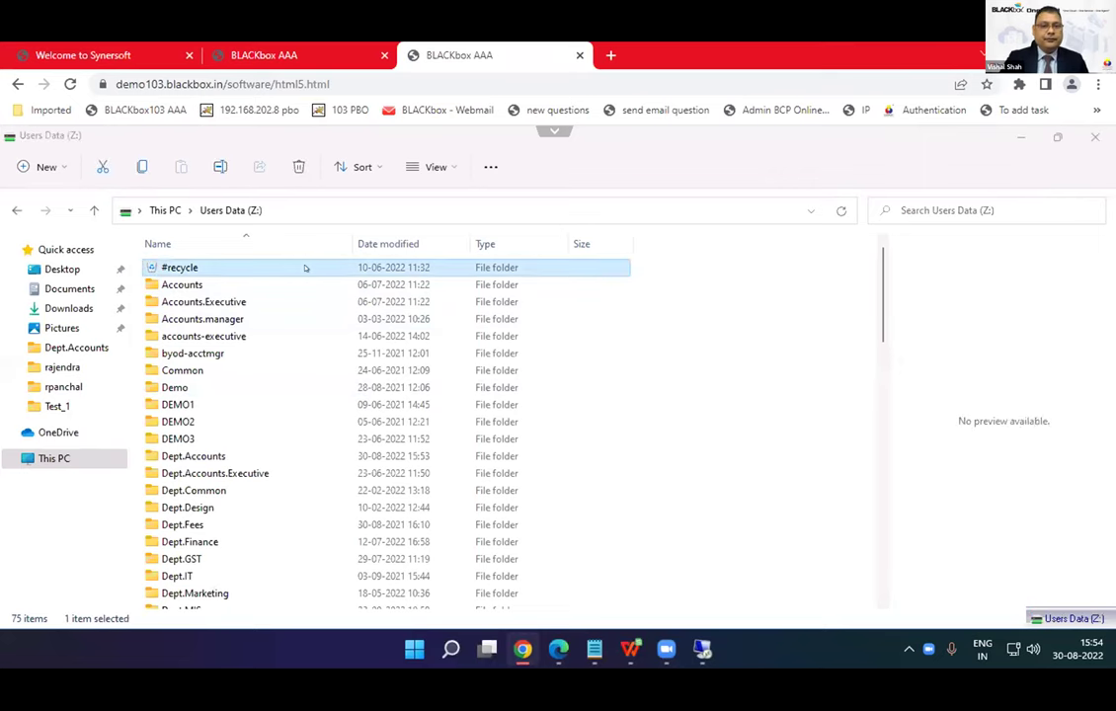
double_click(306, 268)
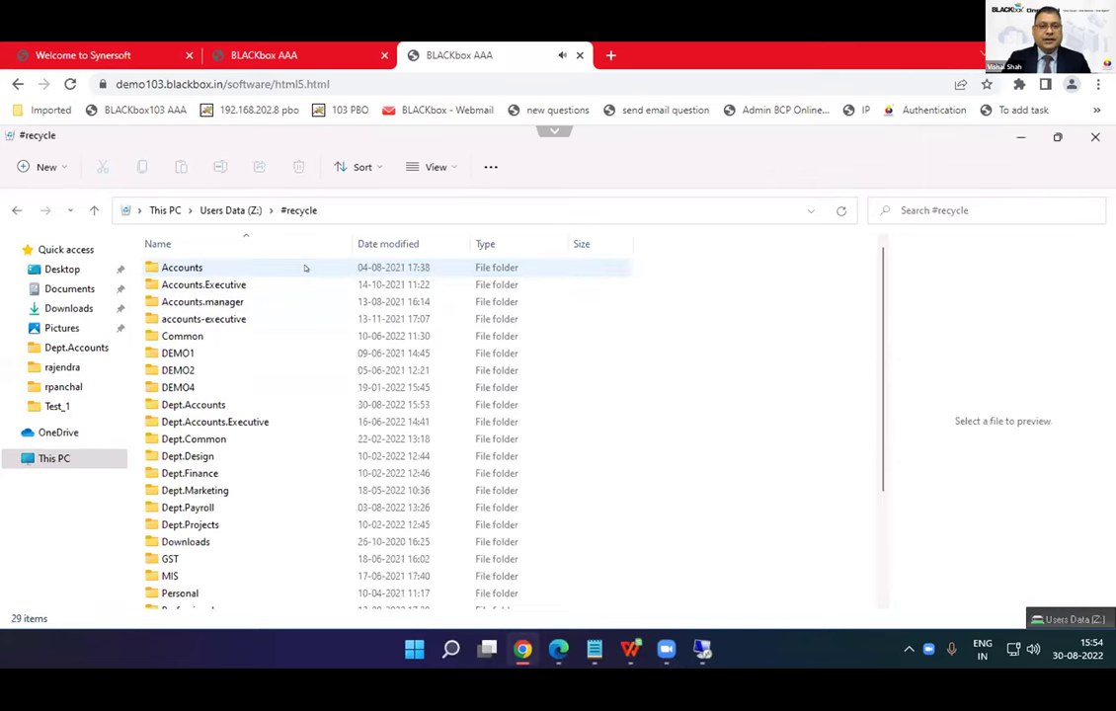
left_click(278, 409)
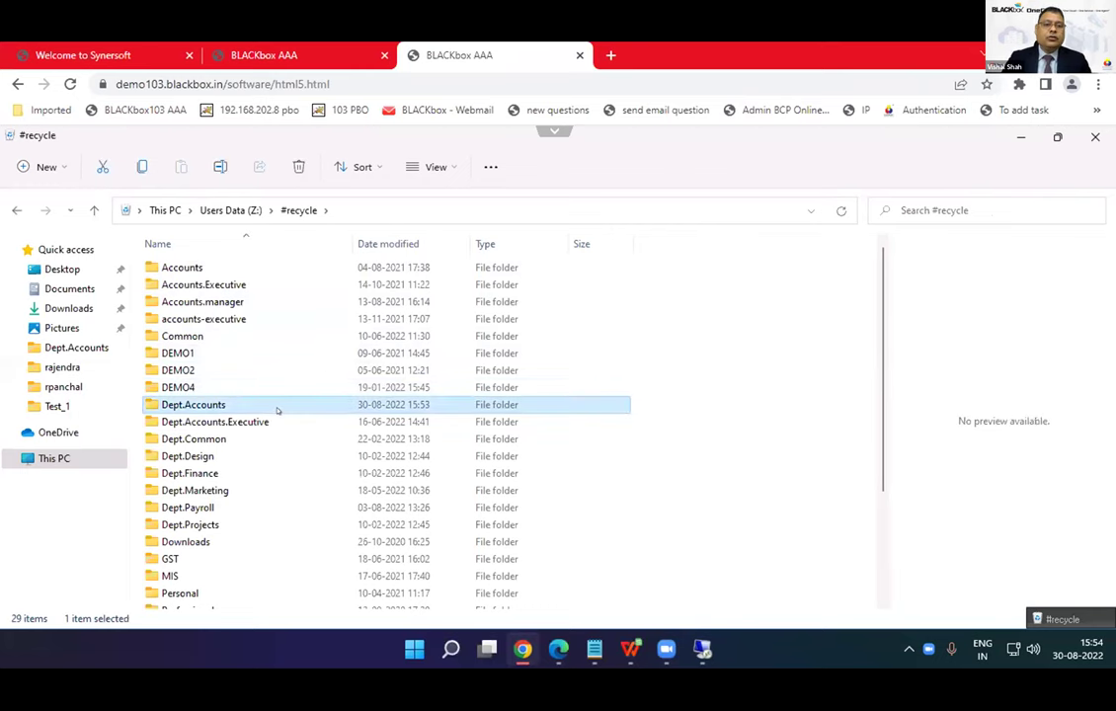
double_click(278, 410)
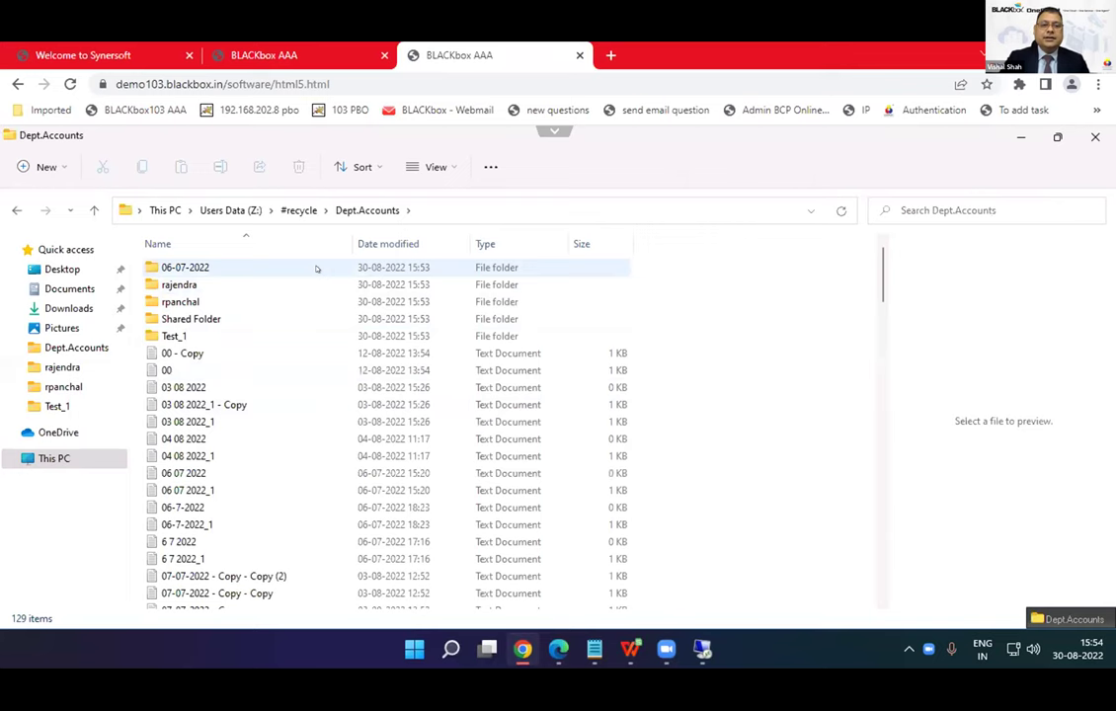
Move the ten items, 06-07-2022 through 03 08 2022_1, into the live Dept.Accounts folder.
left_click(317, 269)
key("shift+Down")
key("shift+Down")
key("shift+Down")
key("shift+Down")
key("shift+Down")
key("shift+Down")
key("shift+Down")
key("shift+Down")
key("shift+Down")
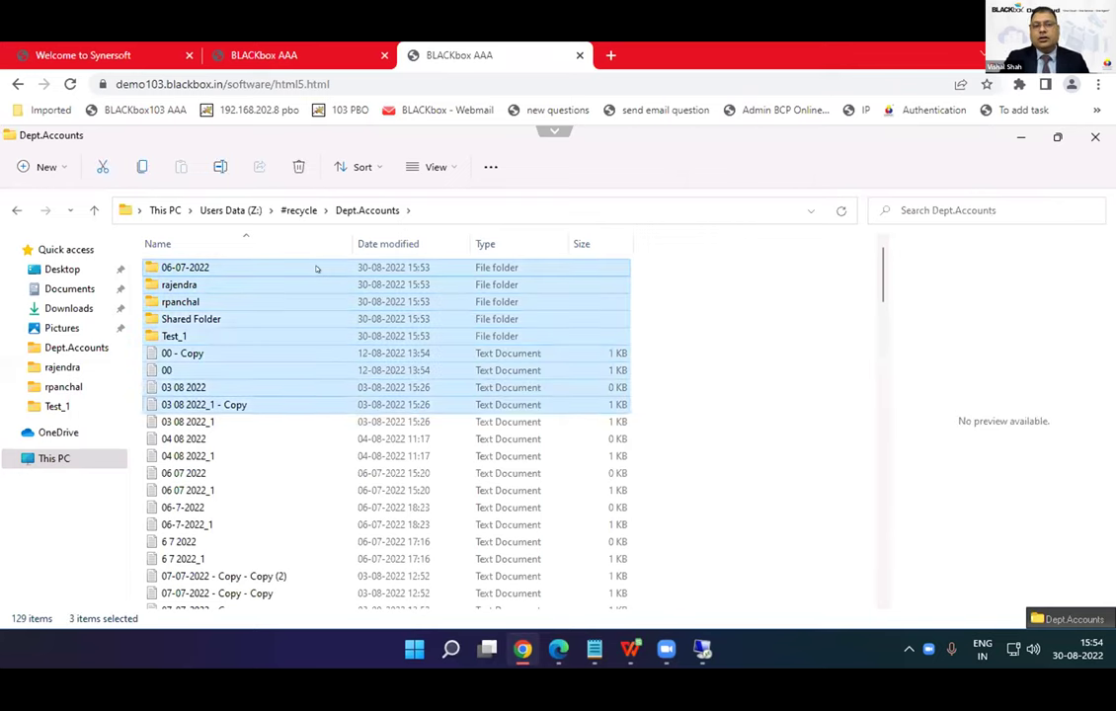
left_click(141, 166)
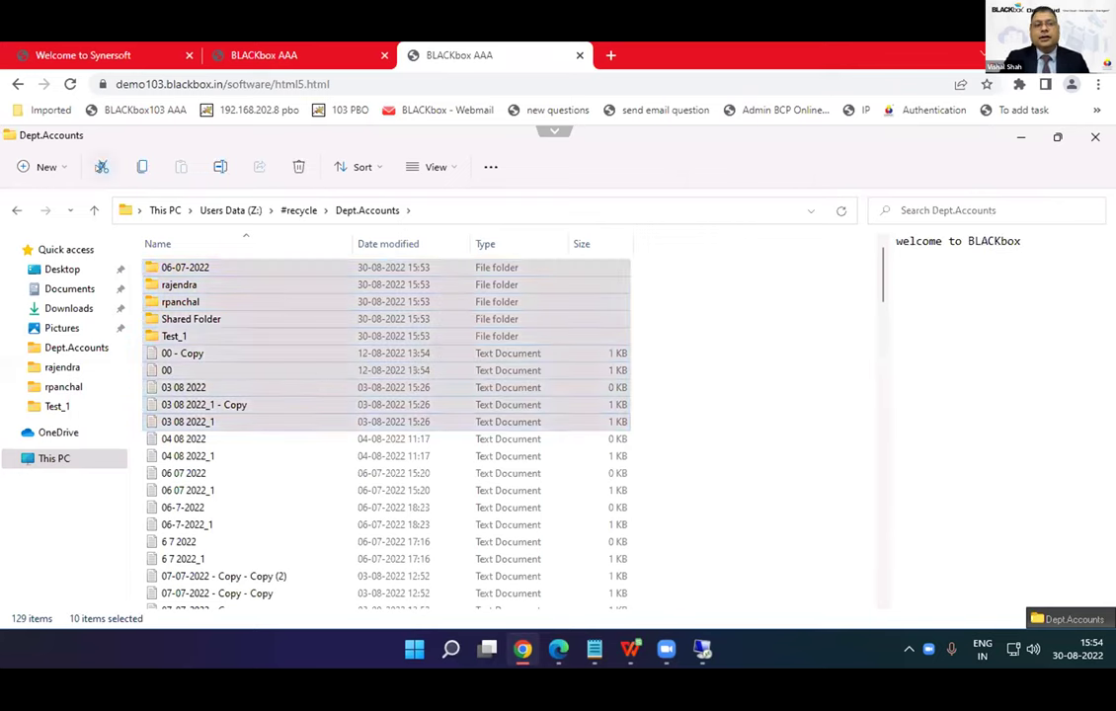
left_click(213, 212)
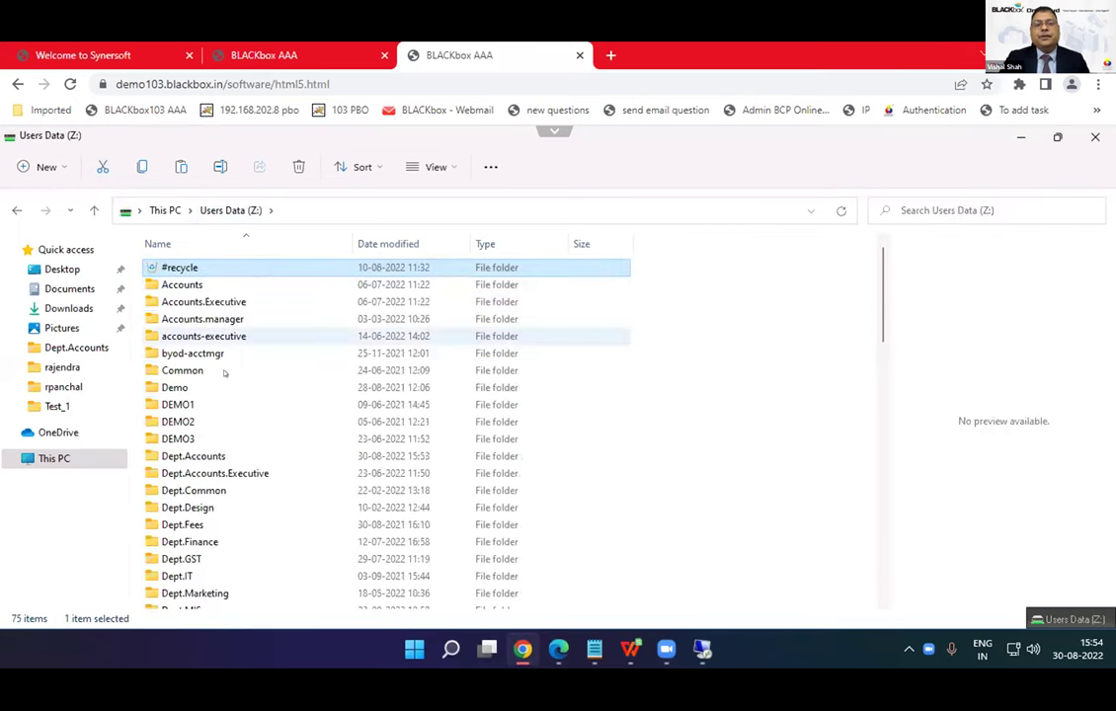
double_click(193, 455)
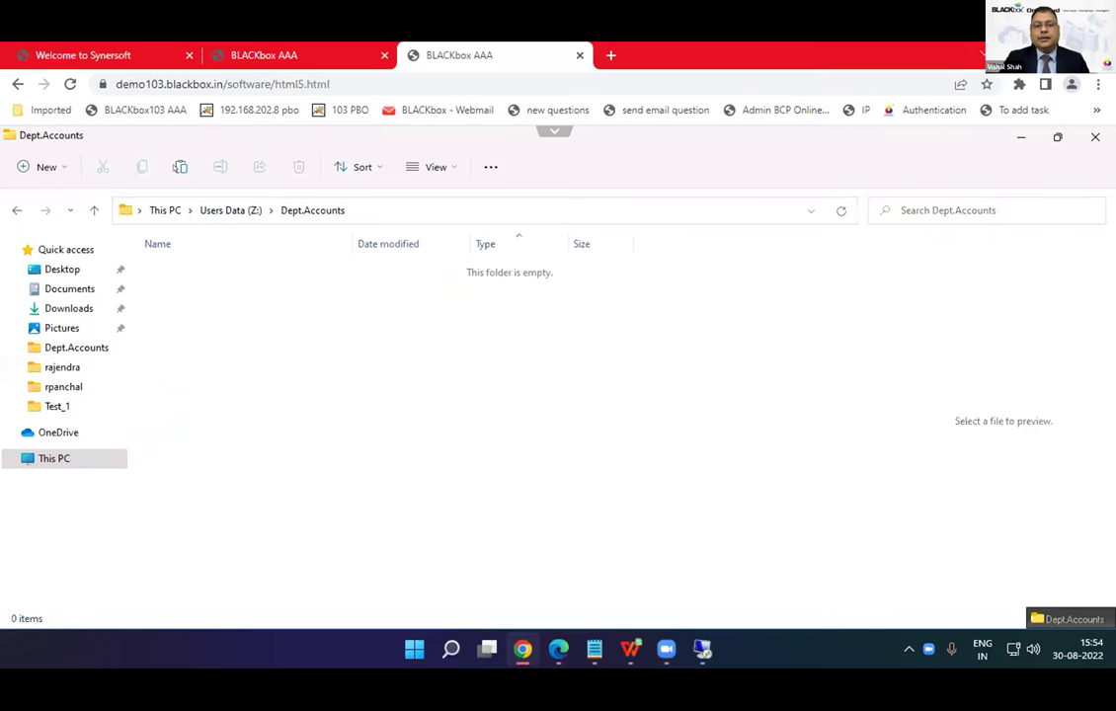
key("ctrl+v")
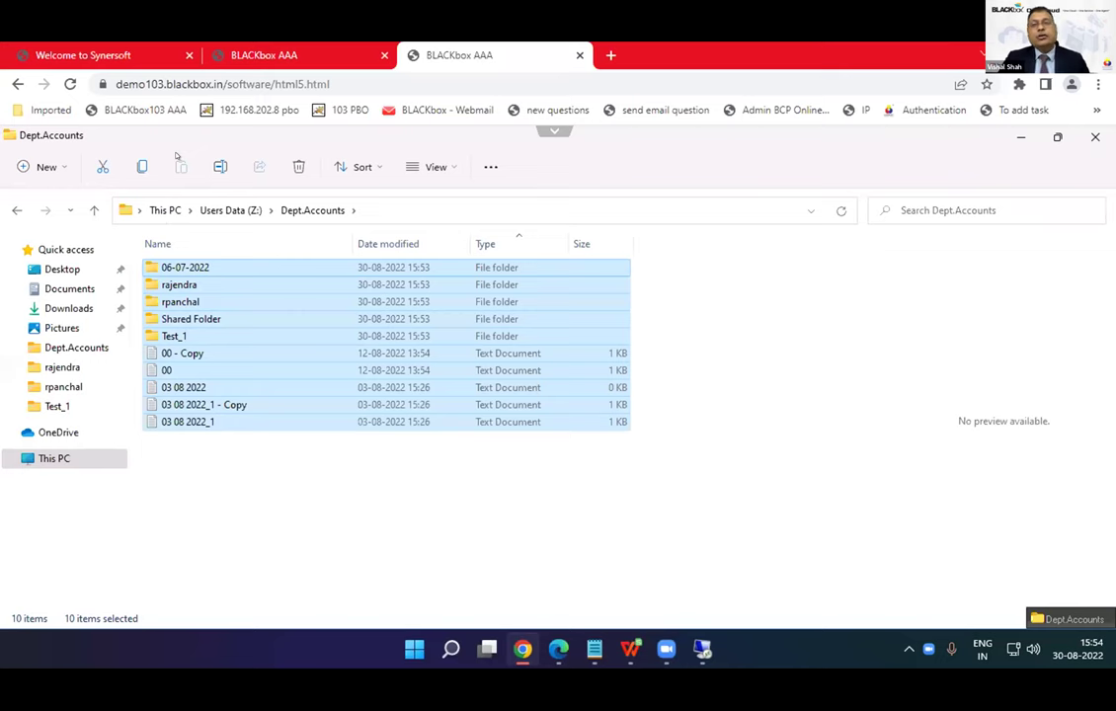
Filter the File Modification Logs to delete events on paths containing 'dept.acc'.
left_click(307, 52)
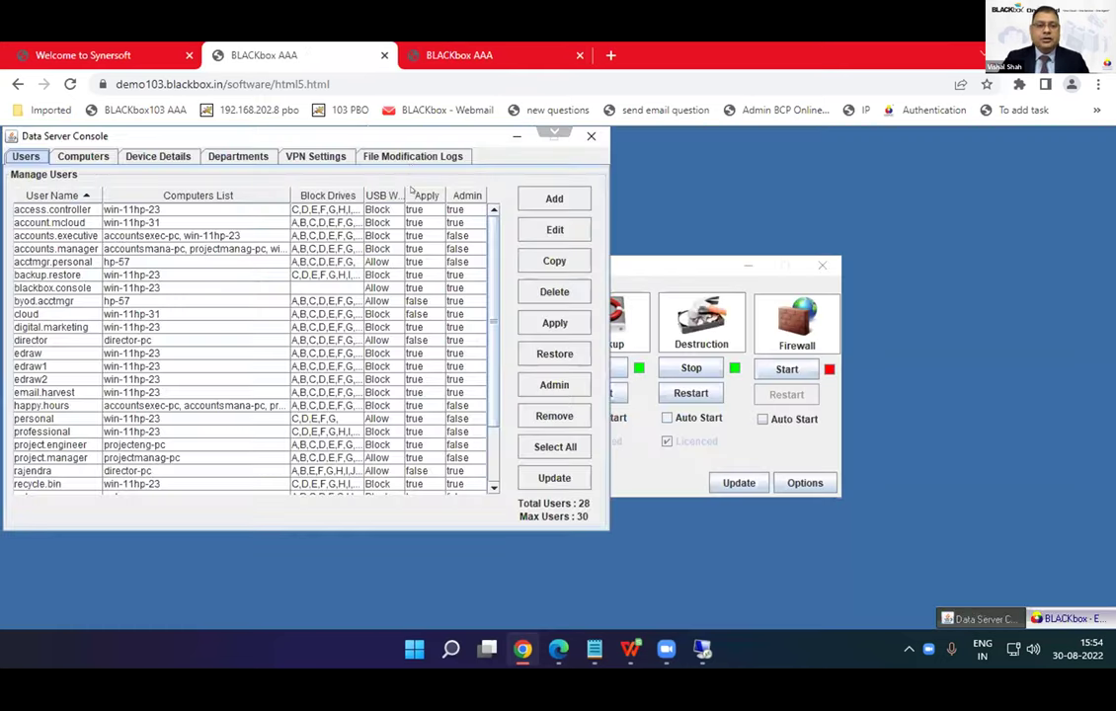
left_click(408, 160)
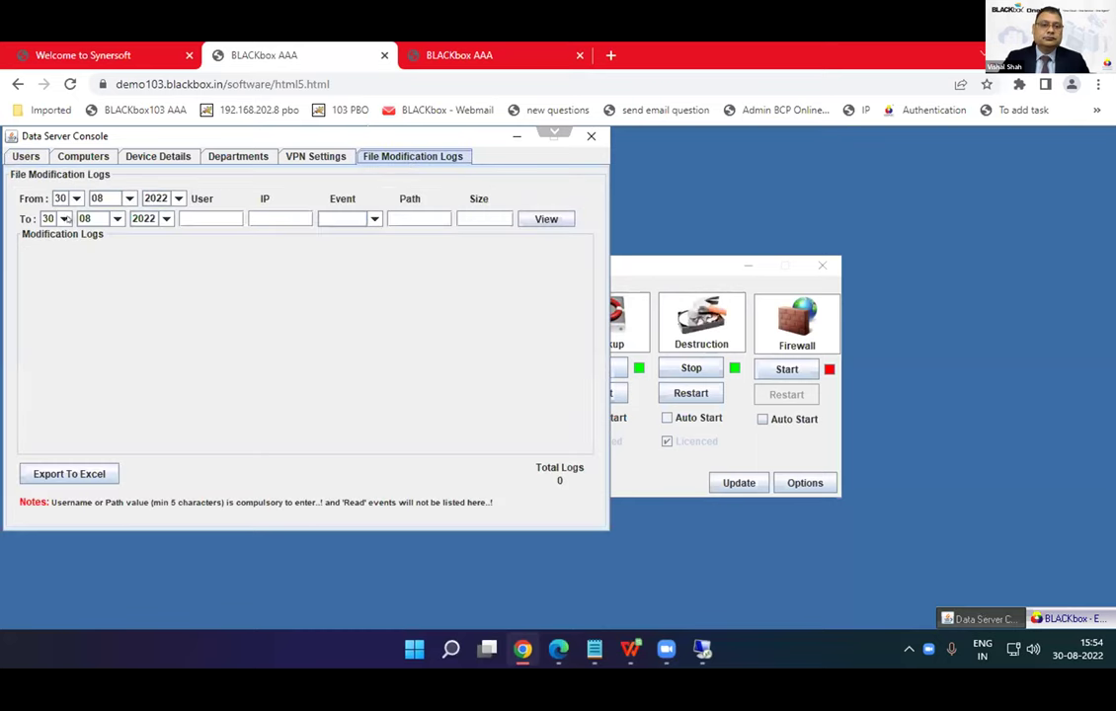
left_click(319, 219)
left_click(336, 263)
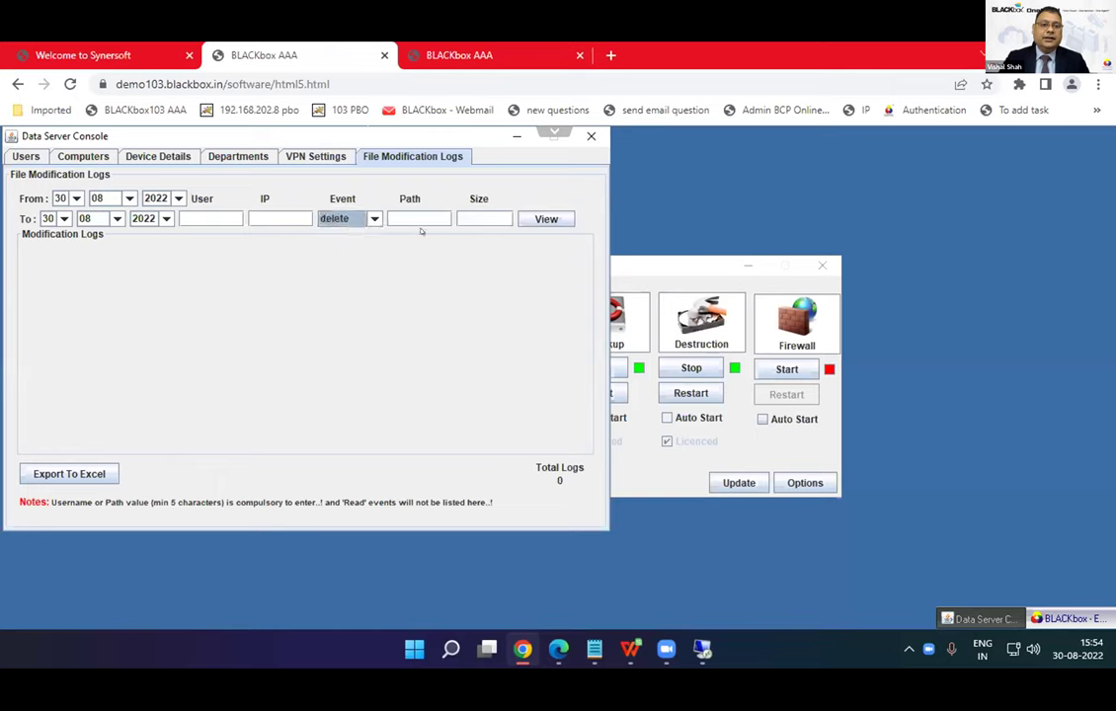
left_click(419, 218)
type("dept.ac")
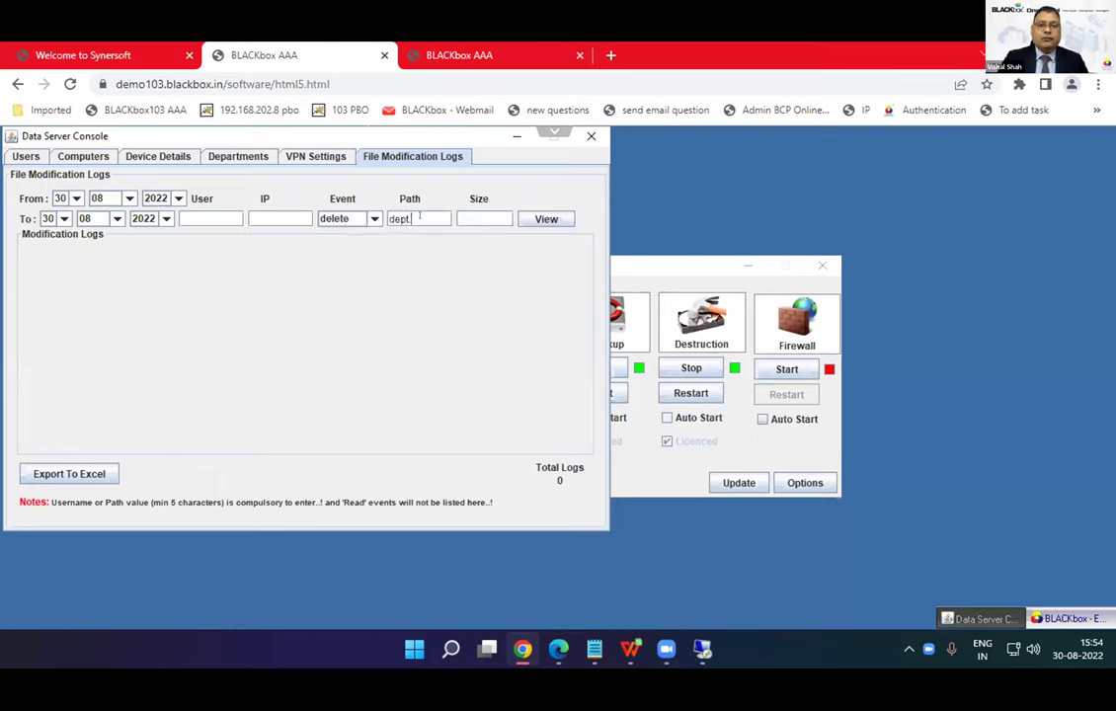
type("c")
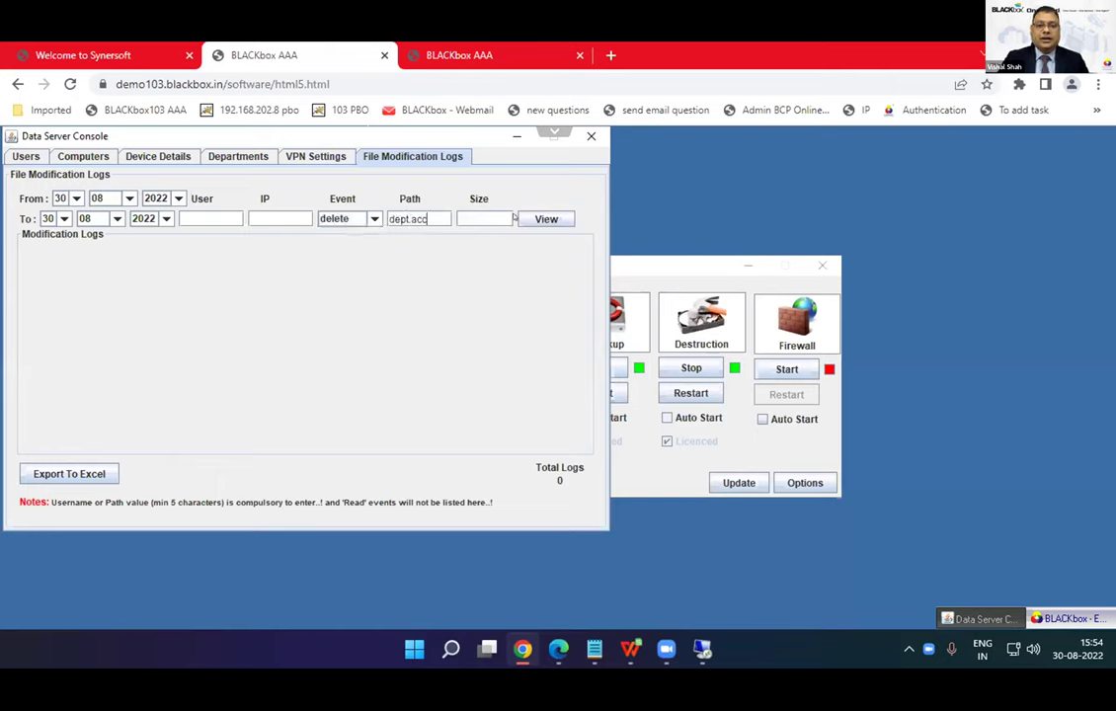
left_click(546, 218)
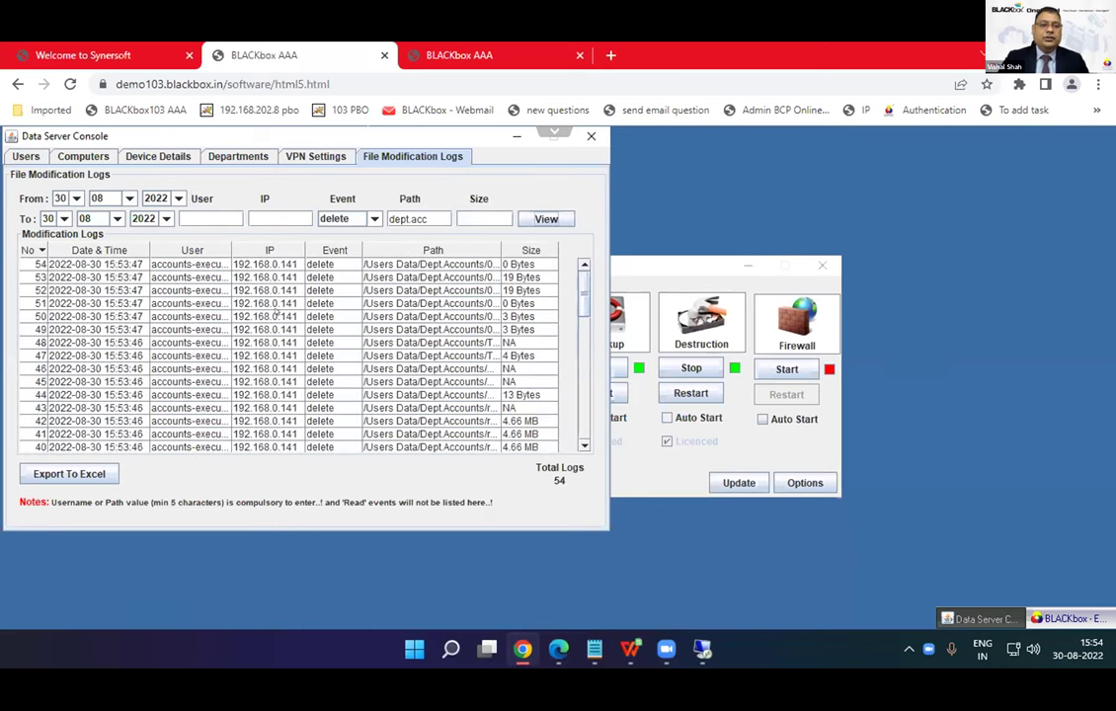
Inspect log entries 53 and 51, then cancel the Export To Excel save.
left_click(111, 276)
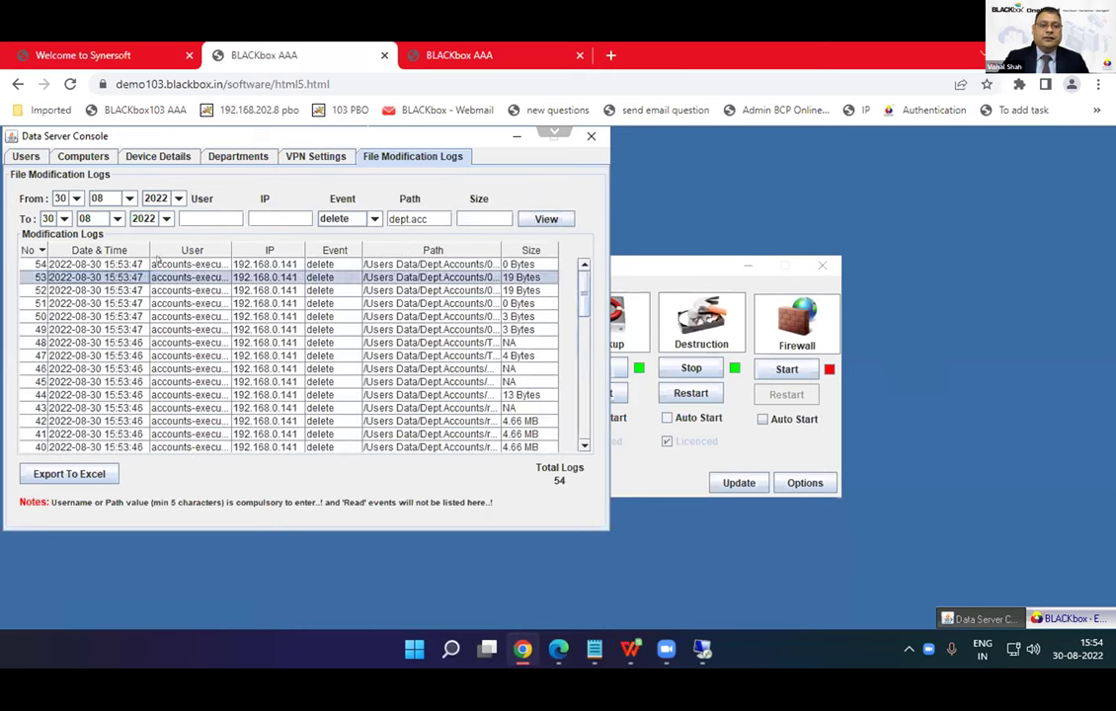
mouse_move(232, 249)
left_mouse_down()
mouse_move(270, 250)
mouse_move(237, 252)
left_mouse_up()
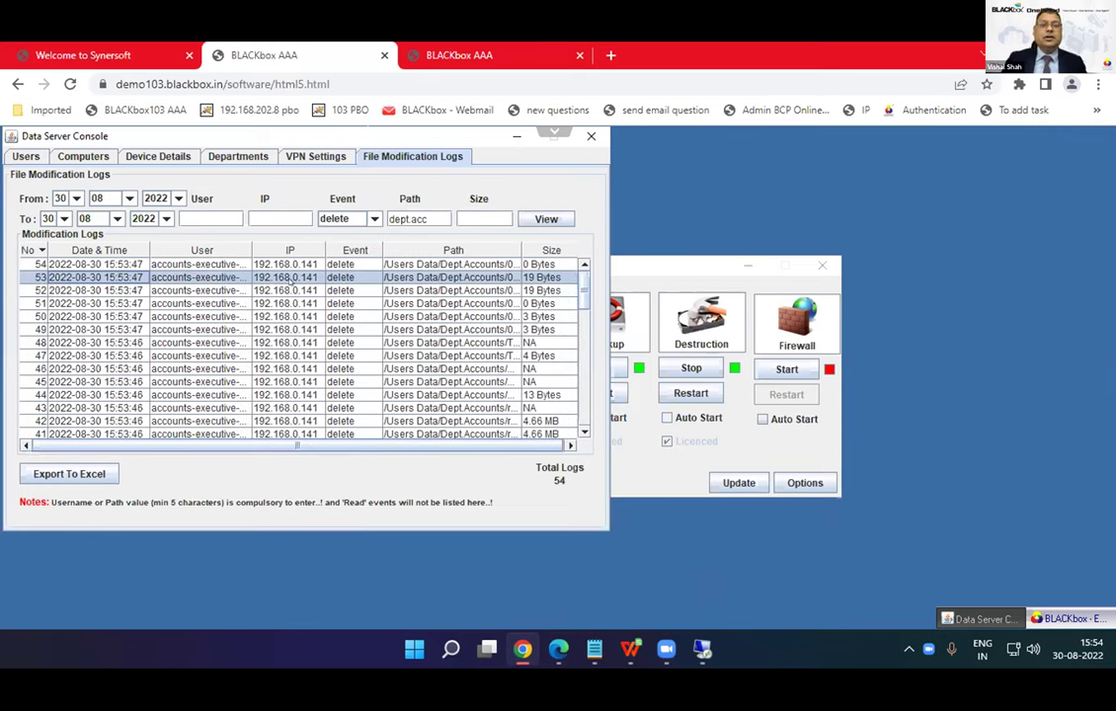
left_click(280, 303)
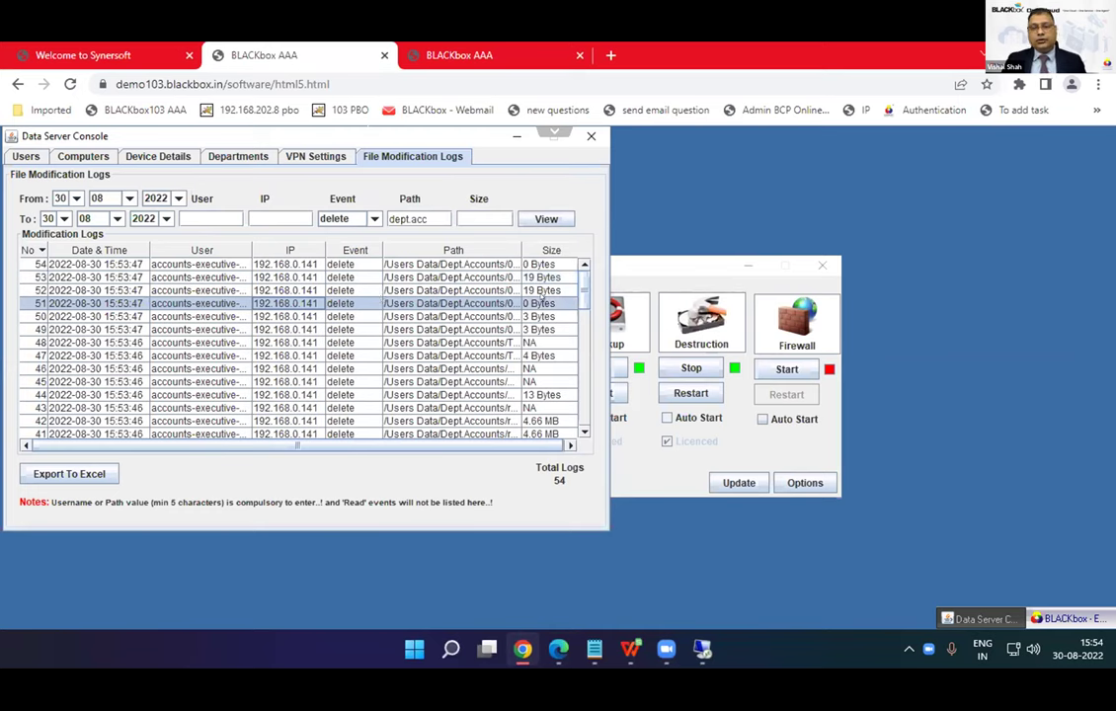
left_click(110, 475)
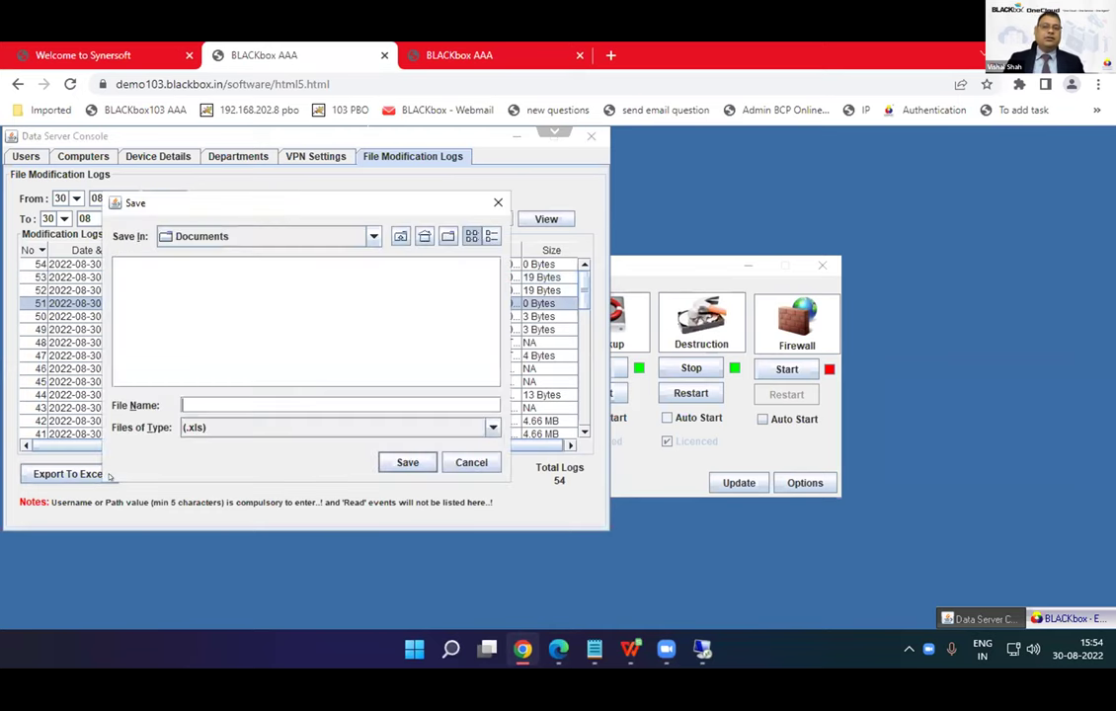
key("Escape")
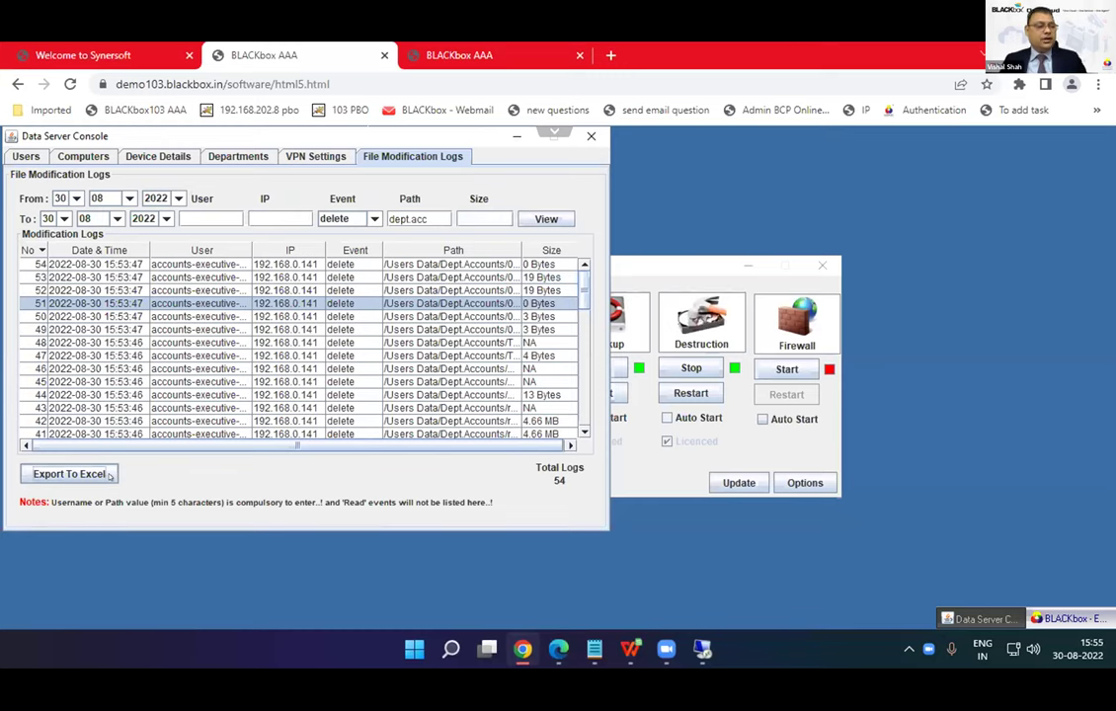
Close the Data Server Console and view the second POP mailbox in the Mail Application Console.
left_click(591, 135)
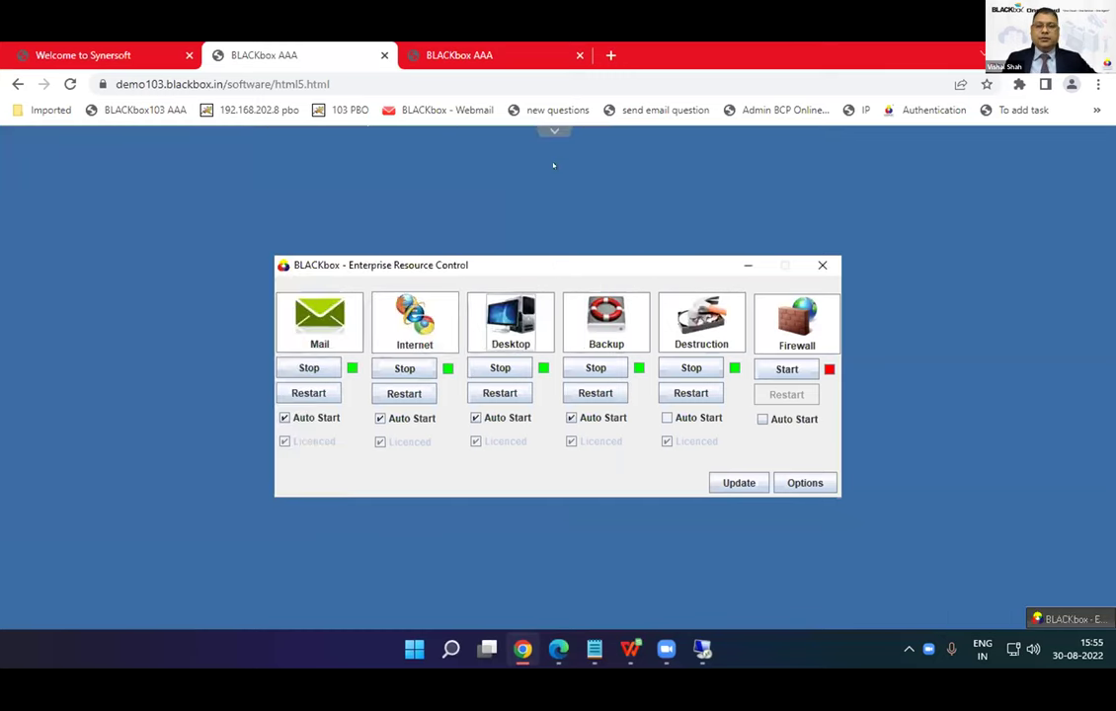
left_click(342, 310)
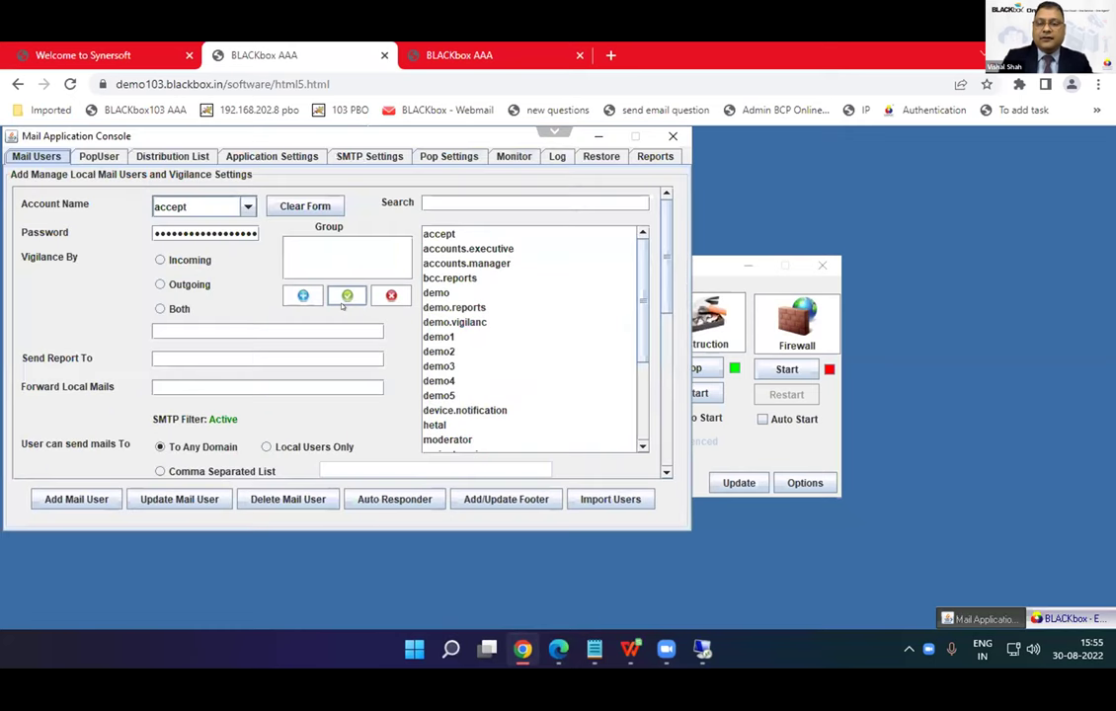
left_click(101, 156)
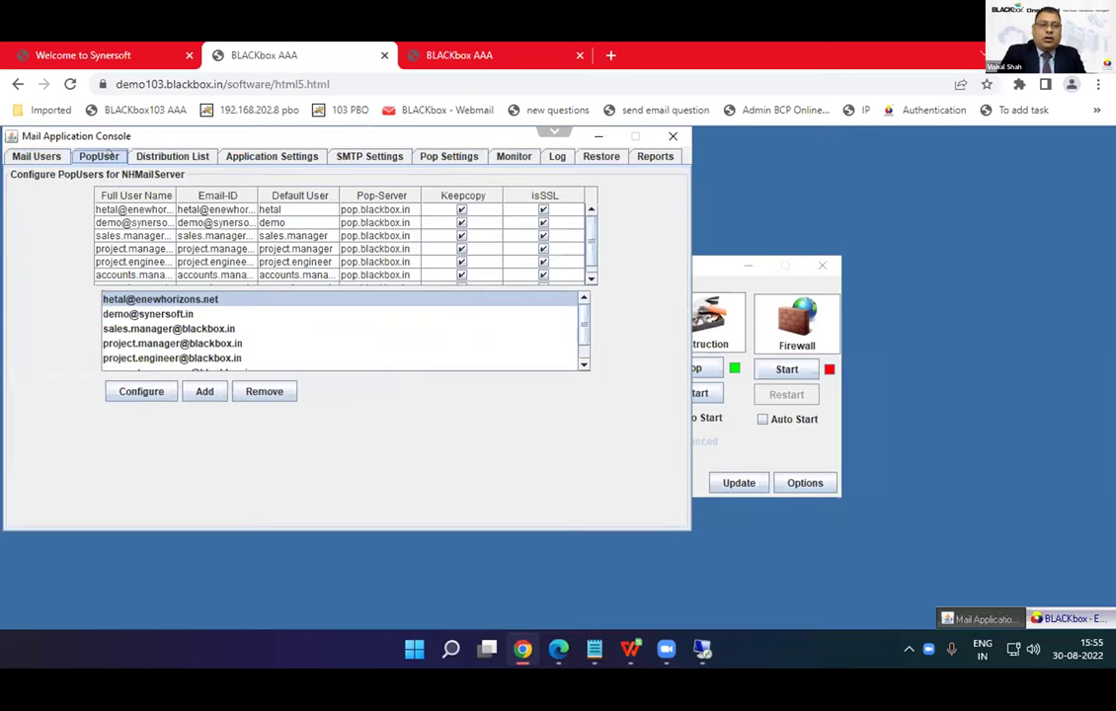
left_click(163, 313)
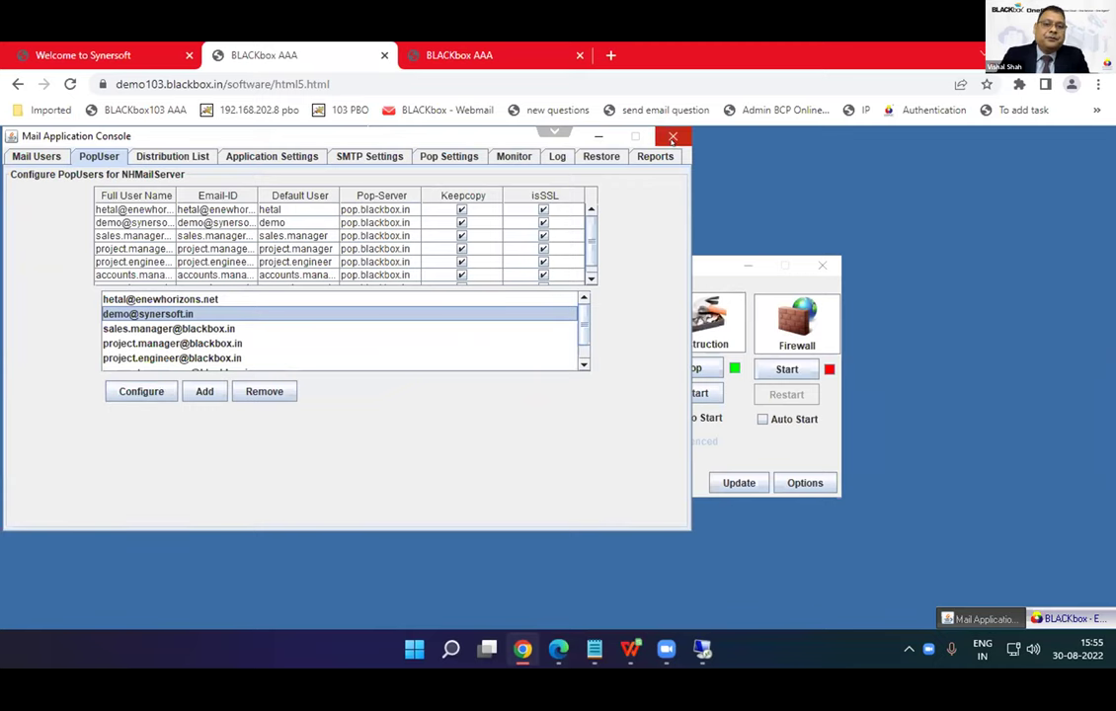
Review accounts.executive's mail settings, allowing sending to any domain, and select its vigilance copy address.
left_click(15, 156)
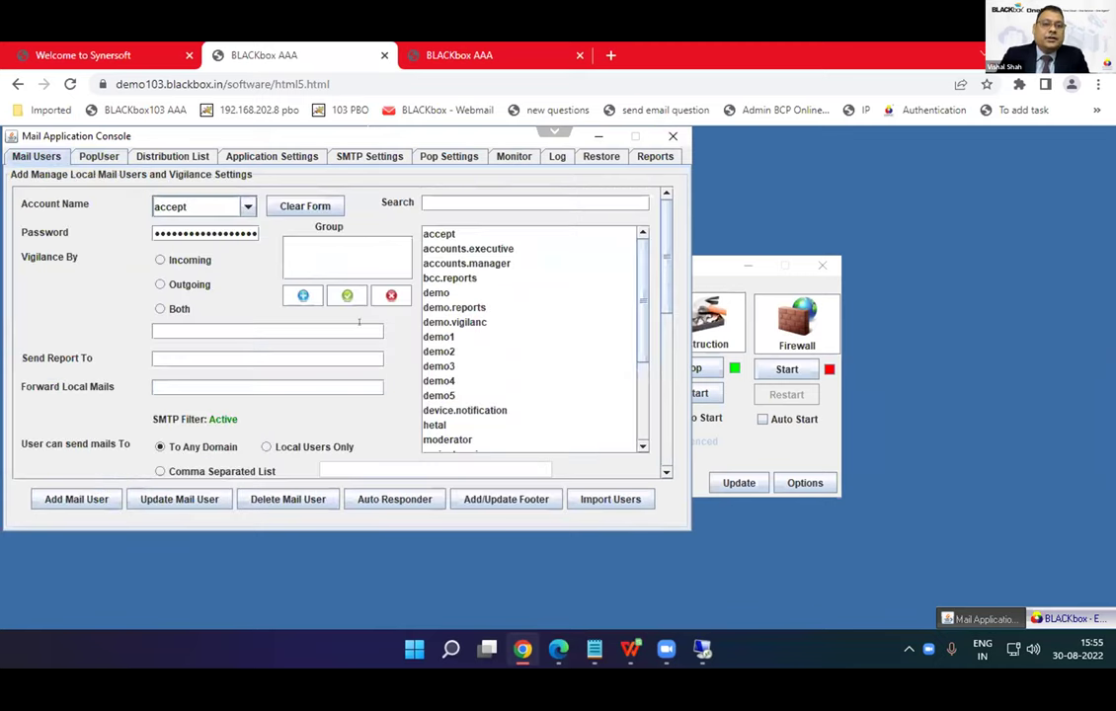
left_click(446, 248)
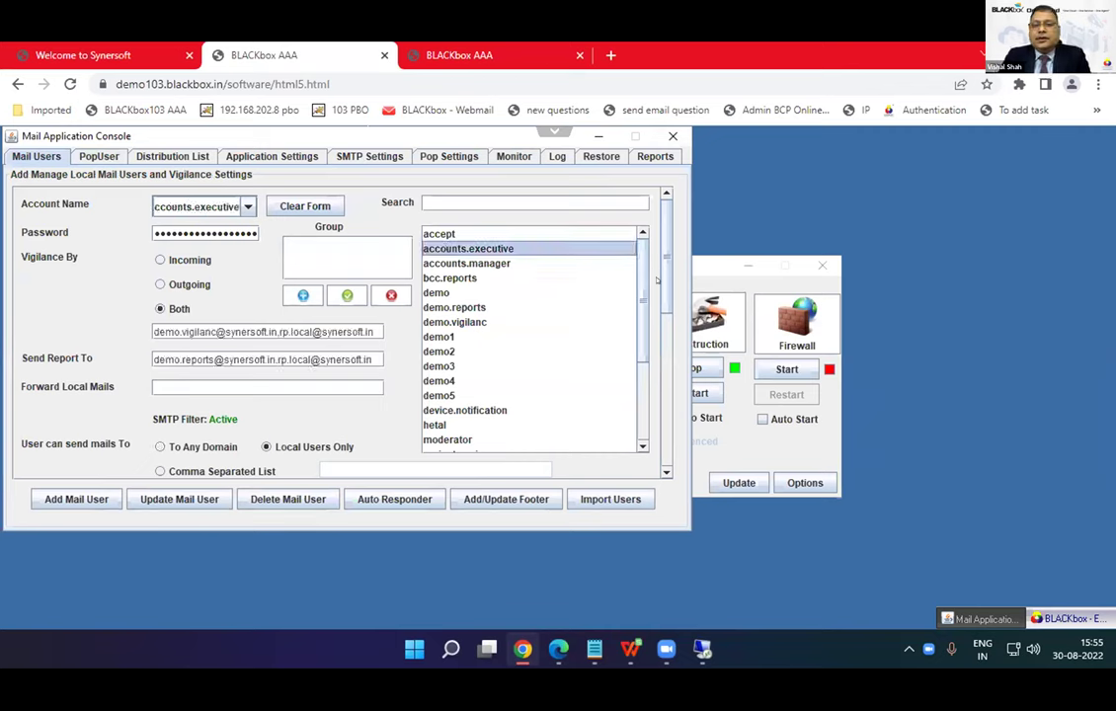
scroll(666, 310, "down", 3)
scroll(667, 310, "down", 2)
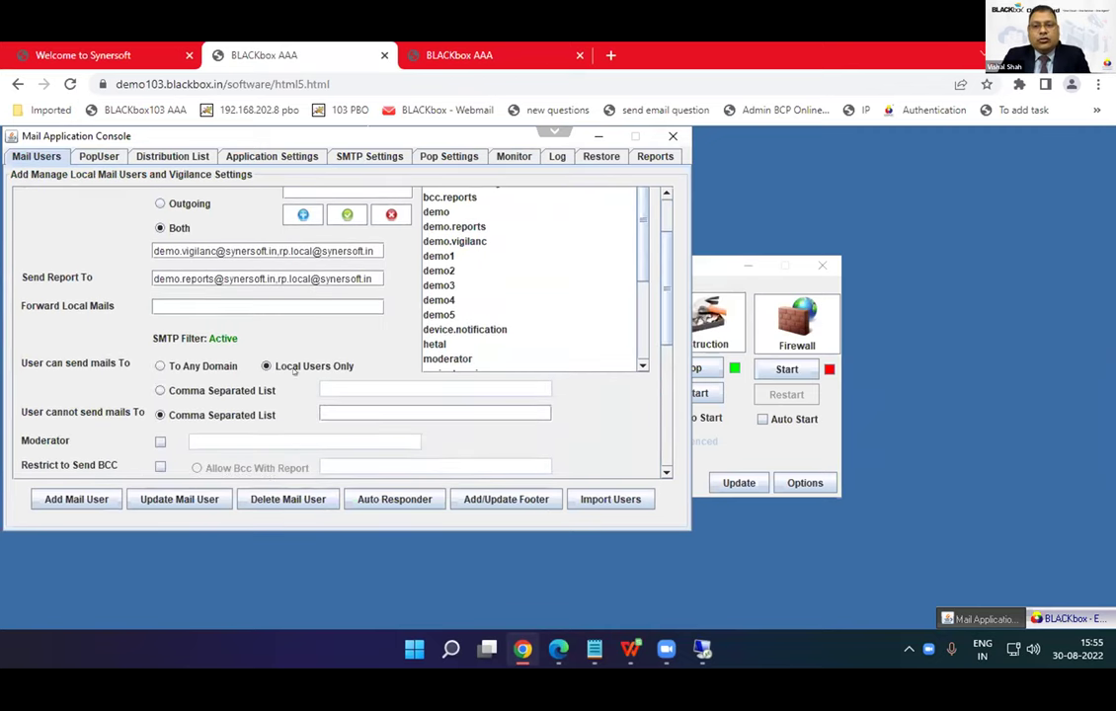
left_click(212, 390)
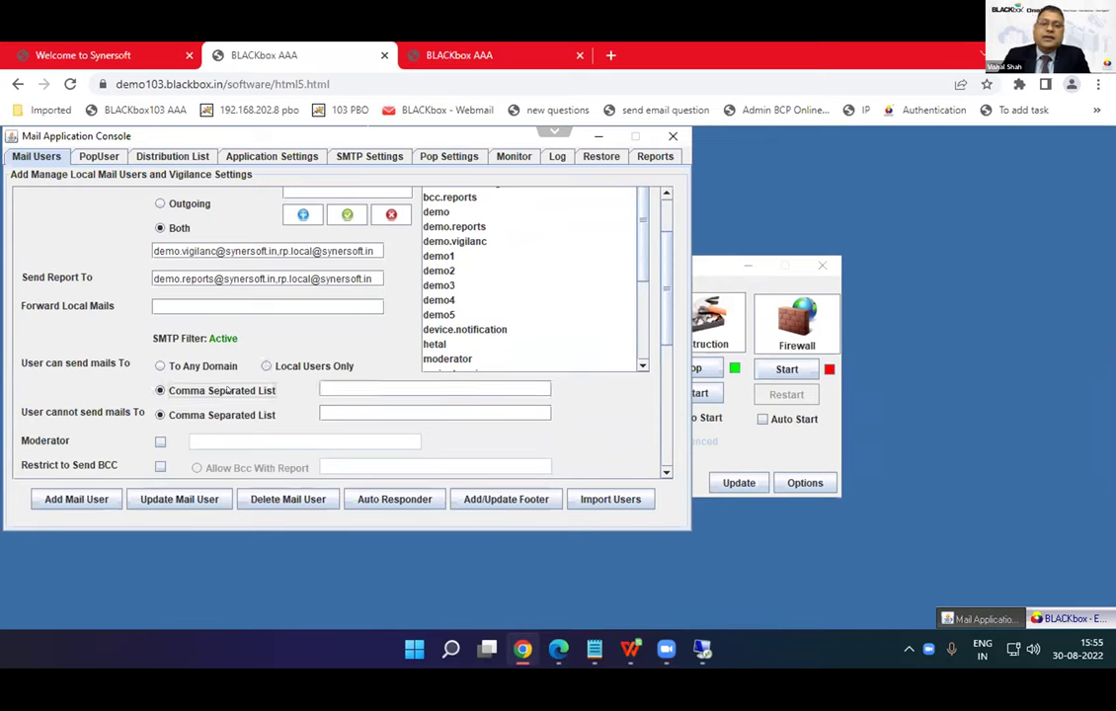
left_click(210, 365)
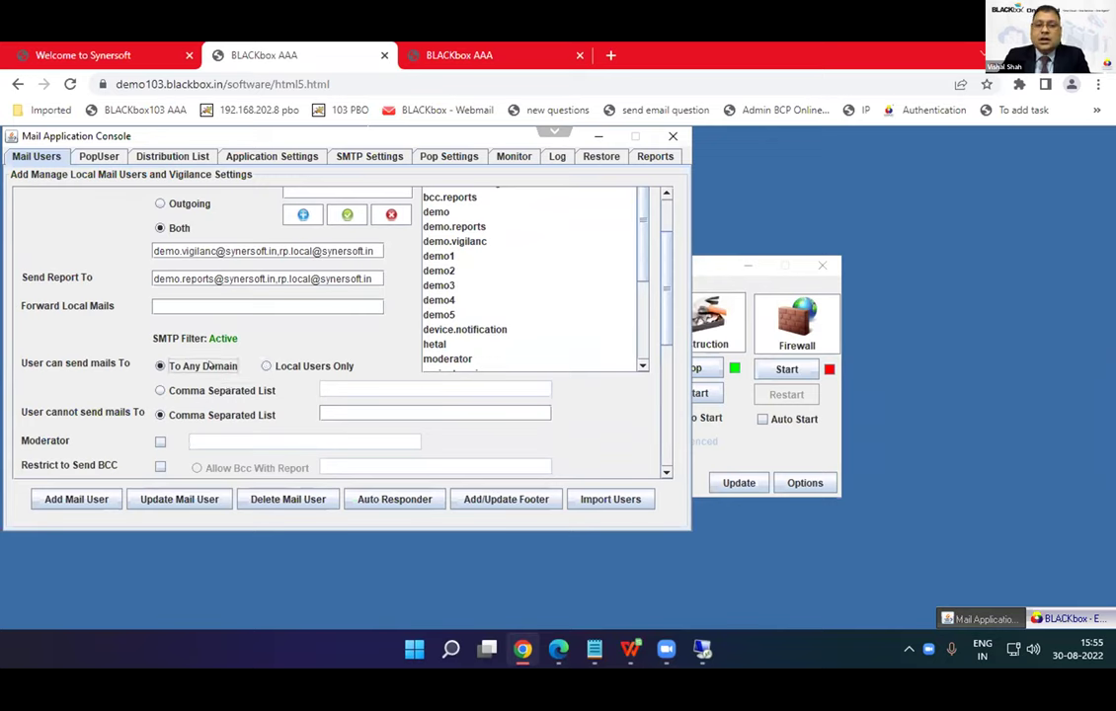
scroll(667, 286, "up", 2)
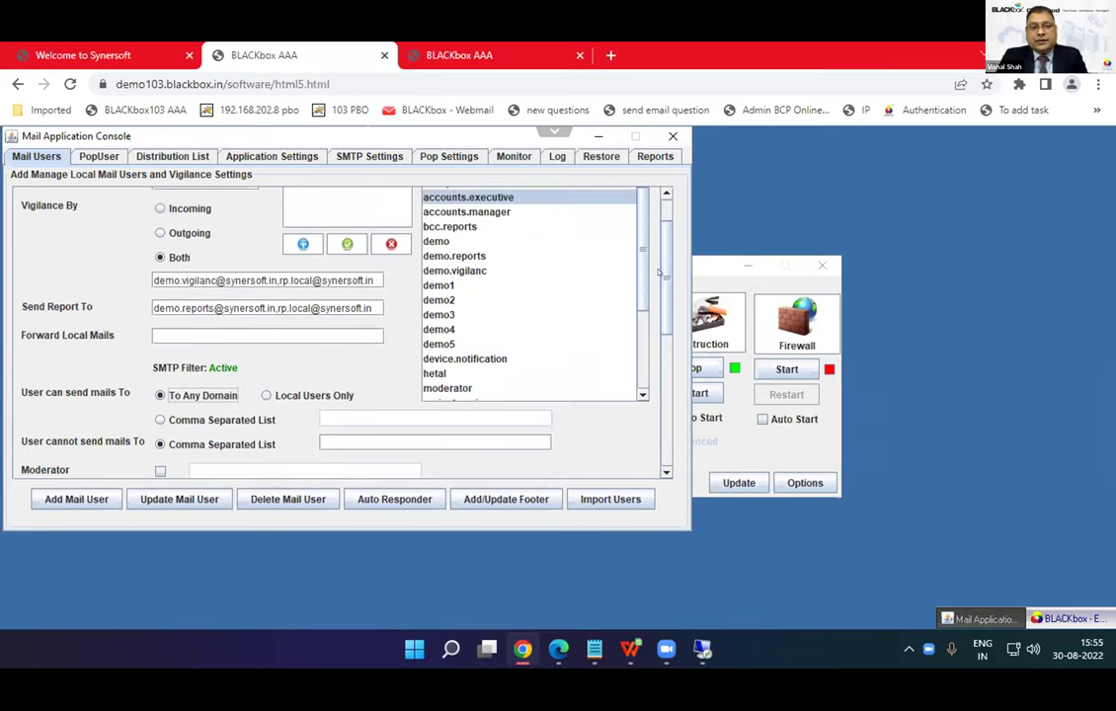
scroll(659, 273, "down", 1)
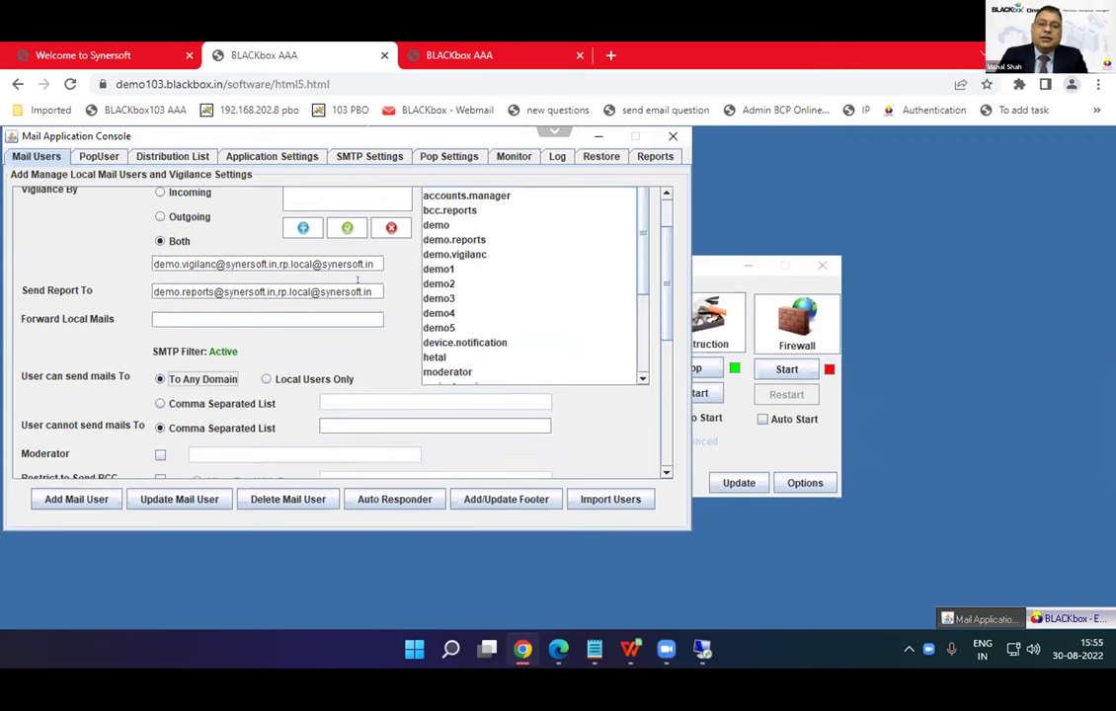
left_click_drag(380, 264, 153, 263)
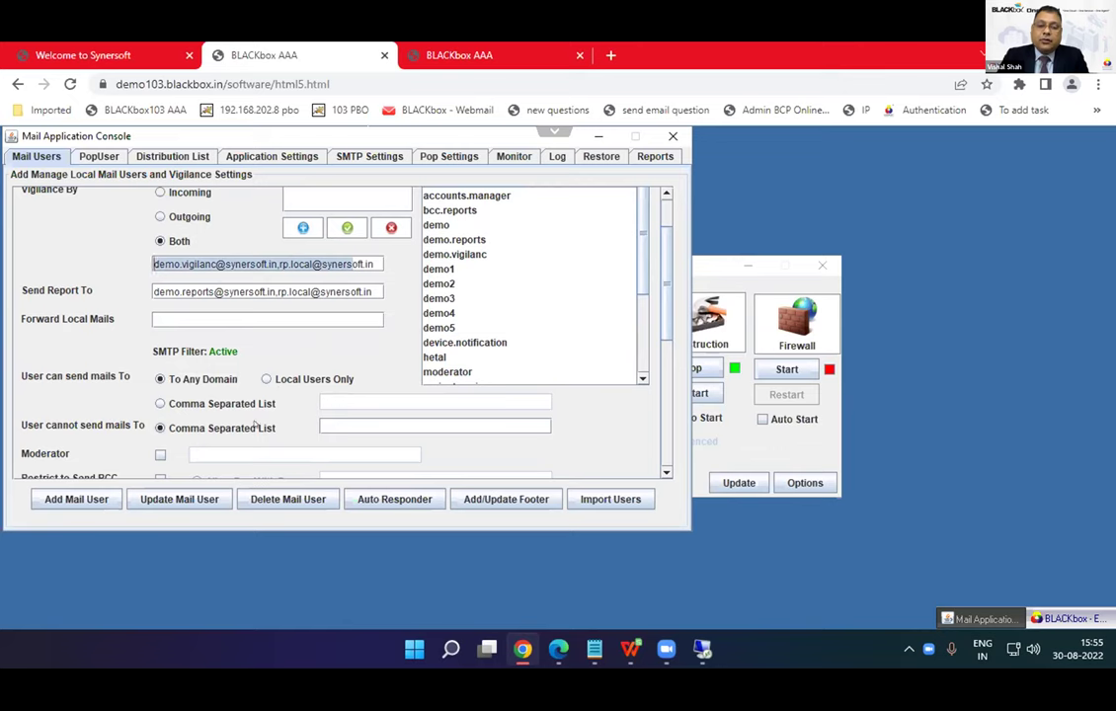
scroll(442, 278, "down", 3)
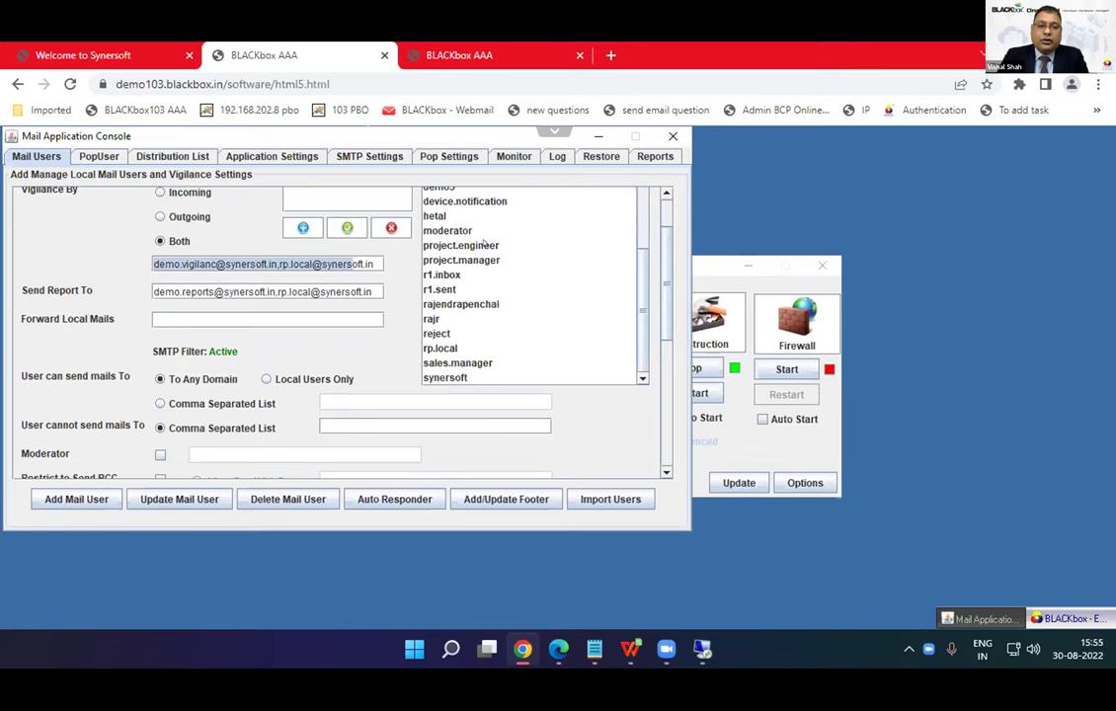
Give project.engineer attachment restrictions: reject messages over 2000 Kb and block pdf attachments.
left_click(461, 245)
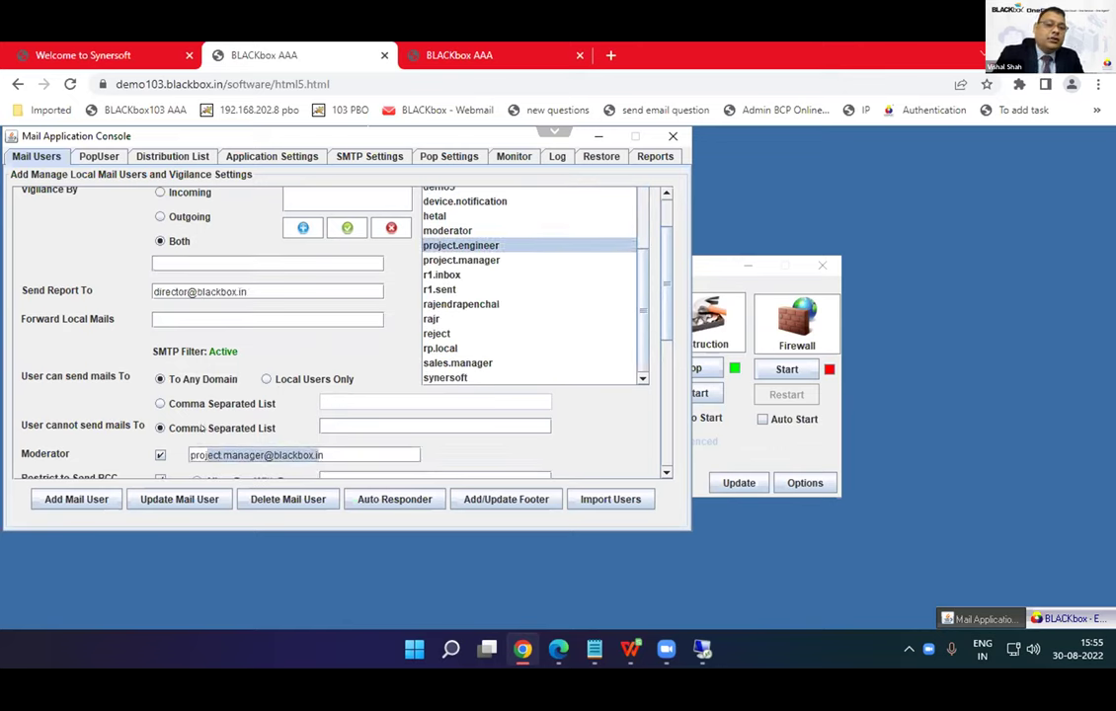
scroll(201, 407, "down", 2)
scroll(202, 407, "down", 3)
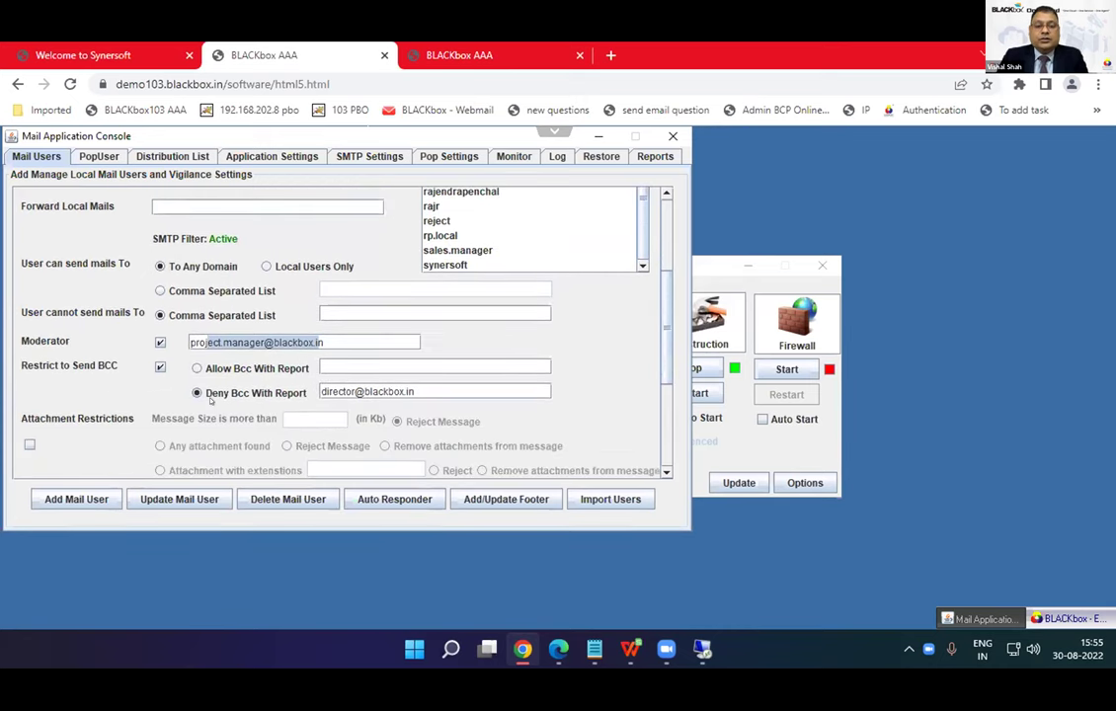
scroll(209, 400, "down", 2)
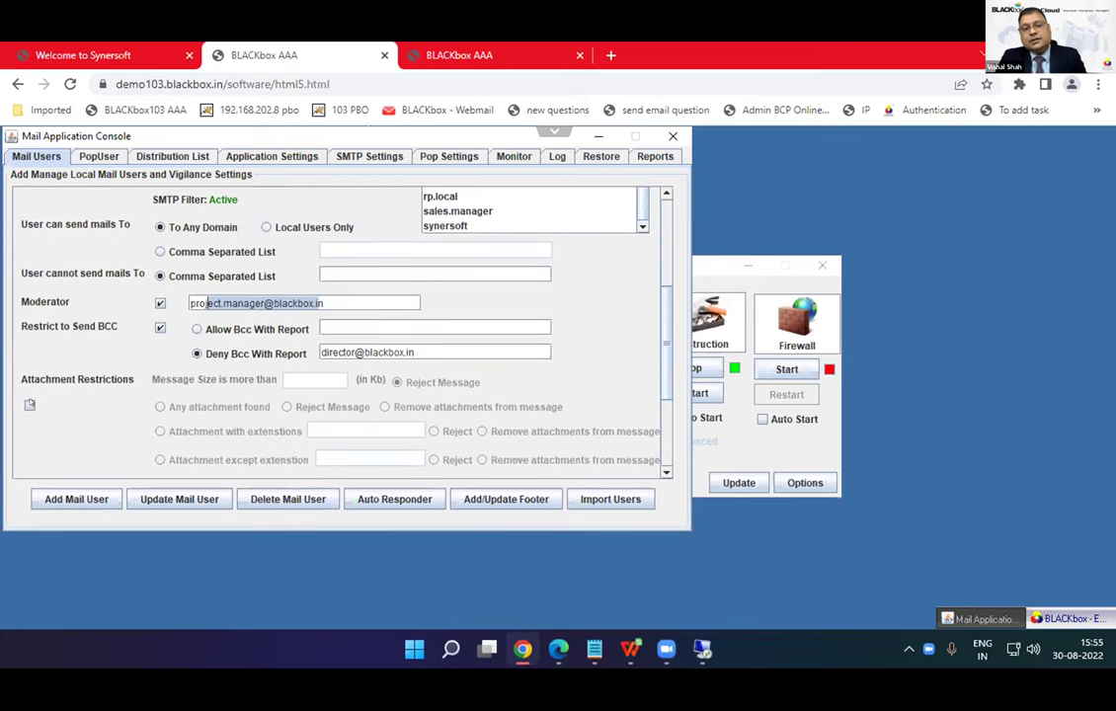
left_click(30, 405)
left_click(301, 380)
type("2000")
left_click(160, 431)
left_click(359, 429)
type("pdf")
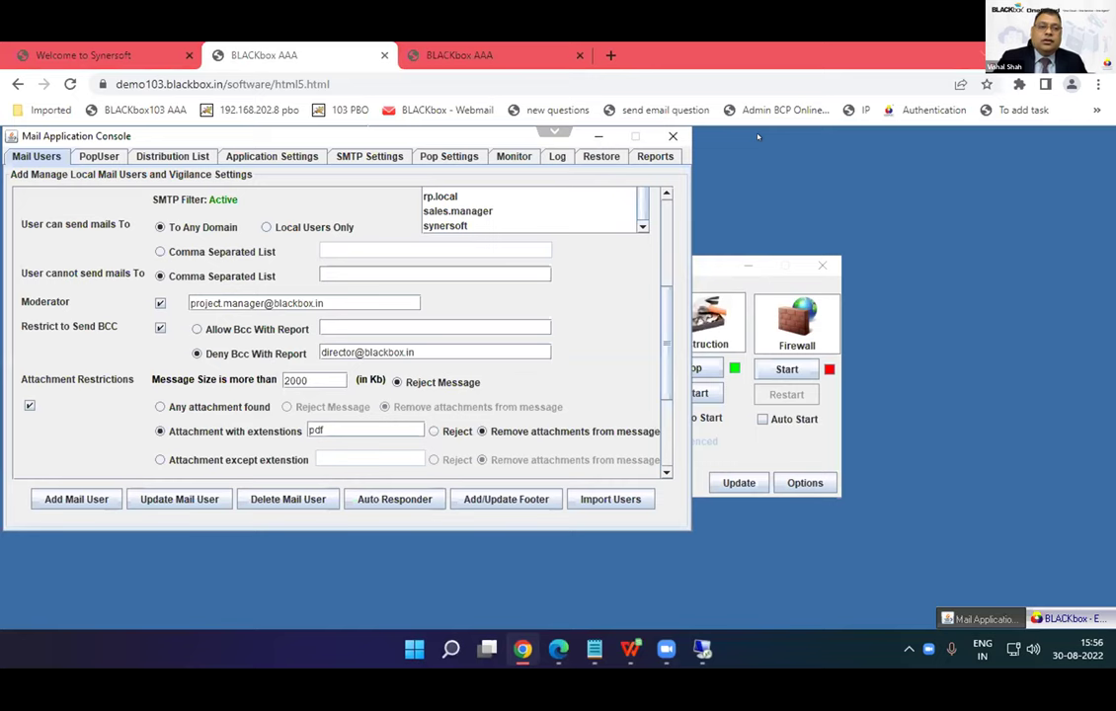
left_click(675, 137)
Load project.engineer's web filter rules in the proxy server console.
left_click(431, 318)
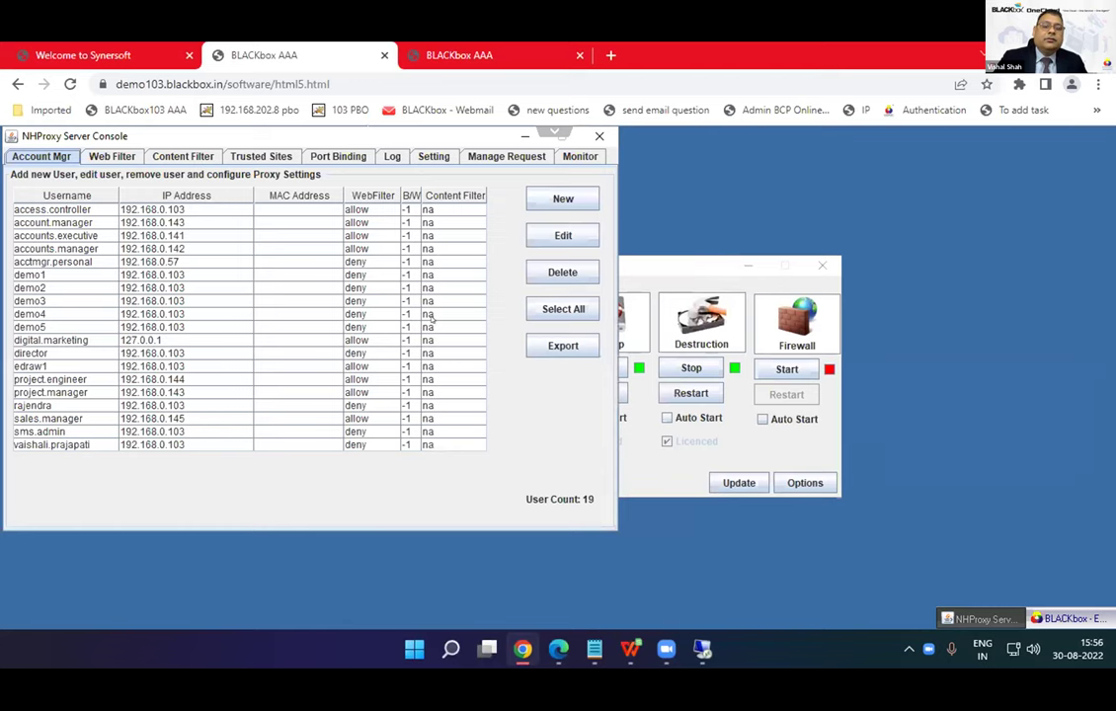
left_click(98, 146)
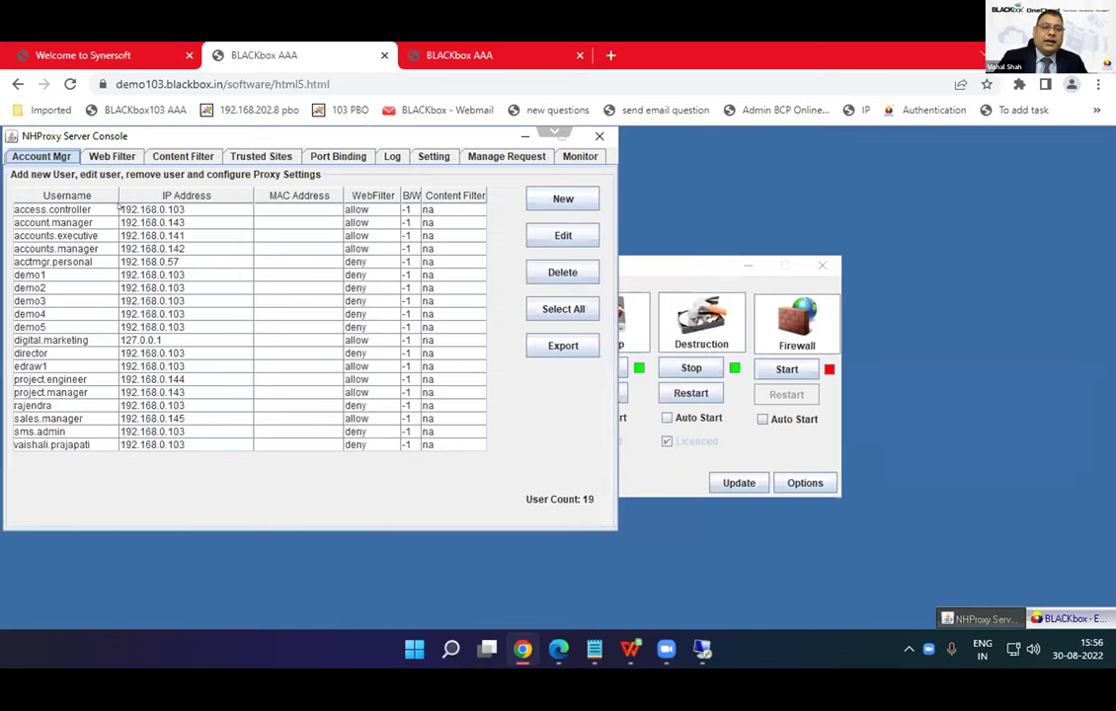
scroll(123, 255, "down", 3)
scroll(124, 253, "down", 2)
scroll(124, 252, "up", 1)
left_click(112, 231)
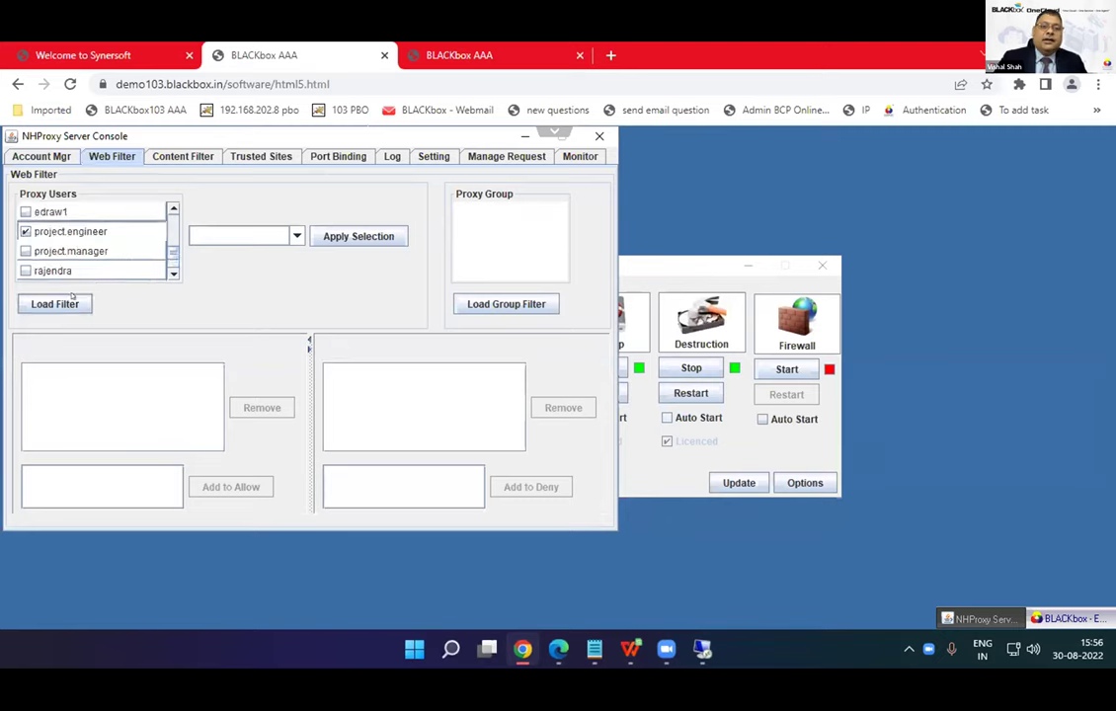
left_click(72, 299)
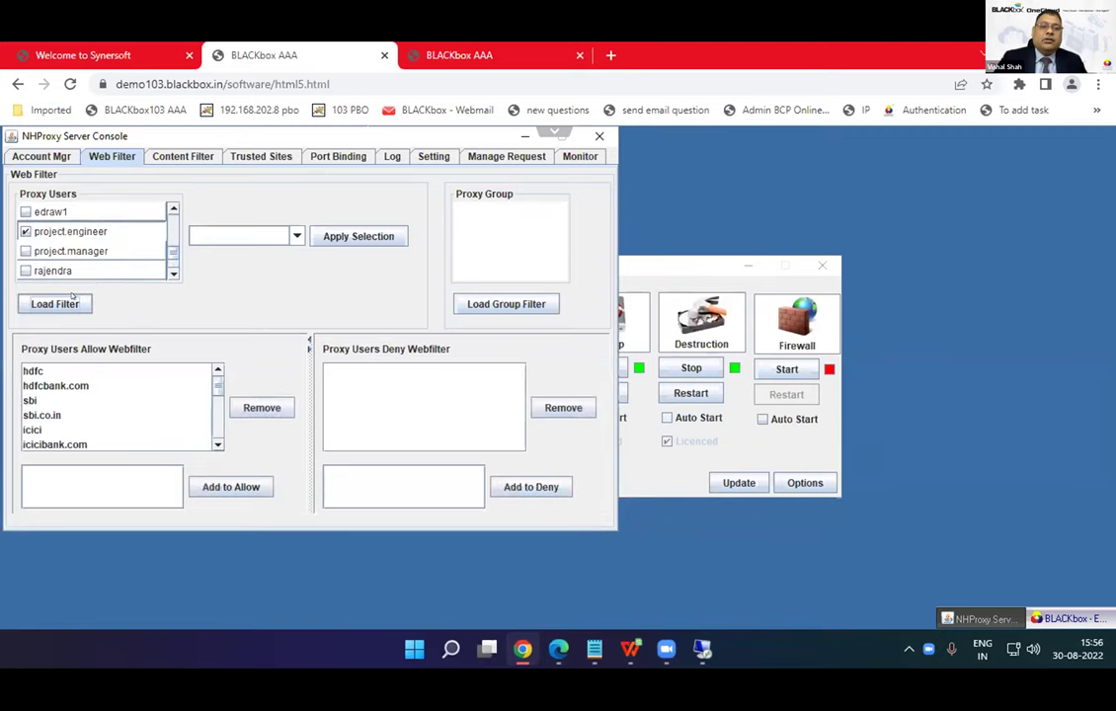
Browse the allowed sites hdfc and sbi.co.in, then launch Remote Desktop Connection with mstsc.
left_click(59, 367)
key("Down")
key("Down")
key("Down")
key("Down")
key("Down")
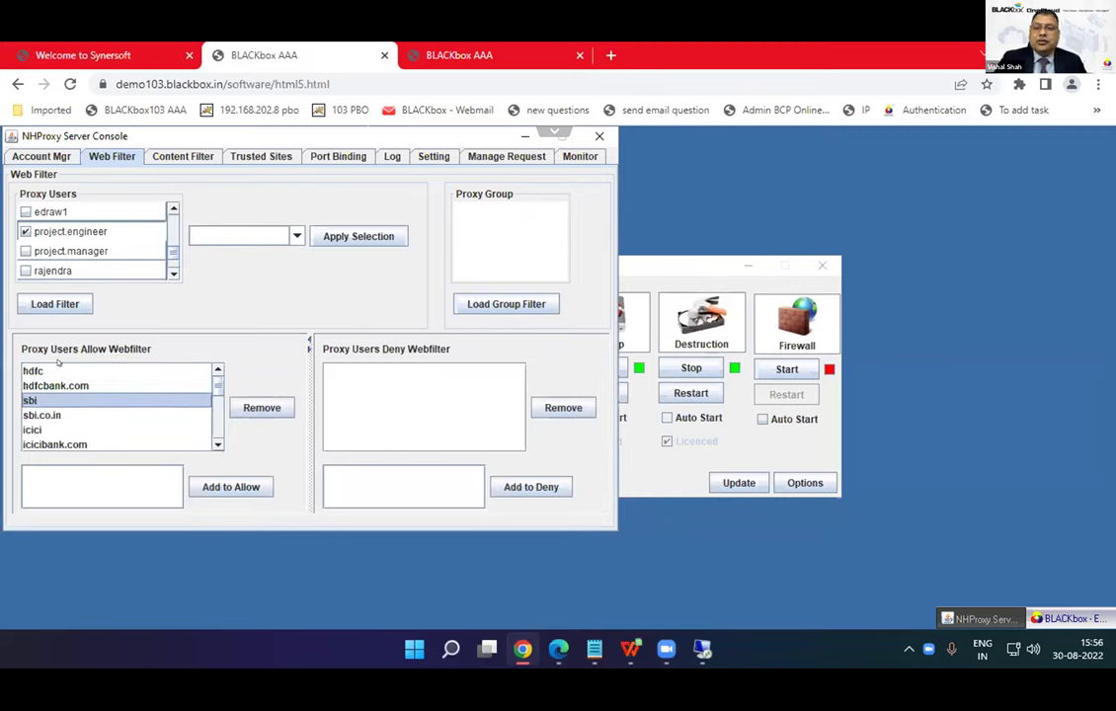
key("Up")
key("Up")
key("Up")
key("Up")
key("Up")
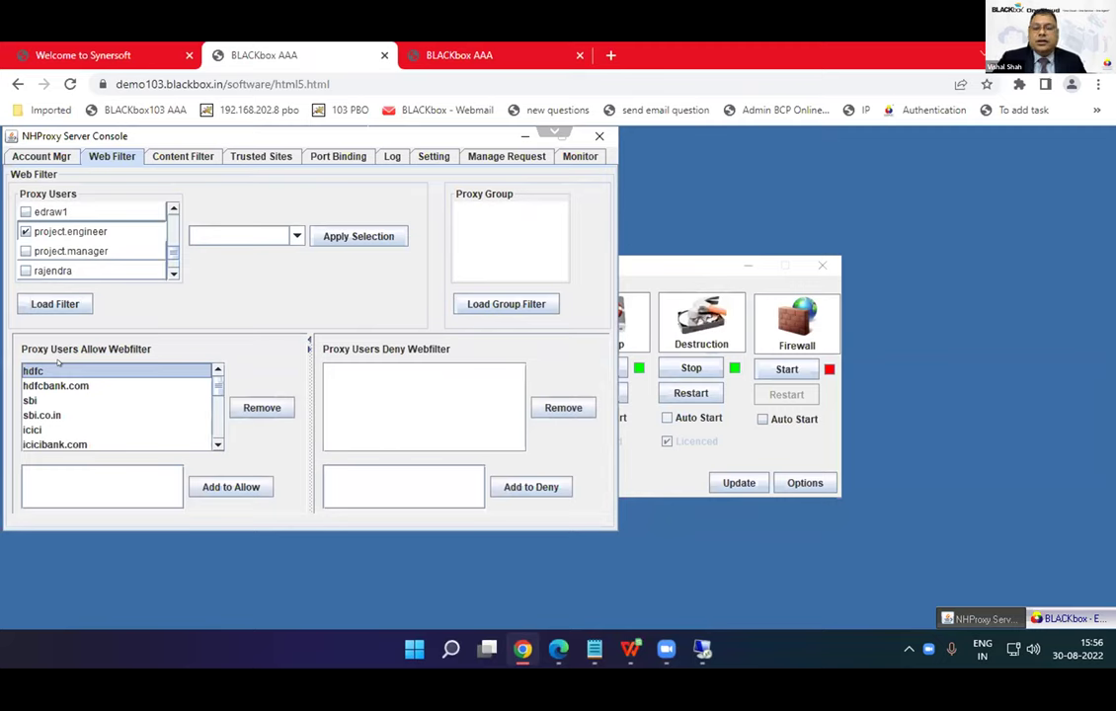
key("Down")
key("Down")
key("Down")
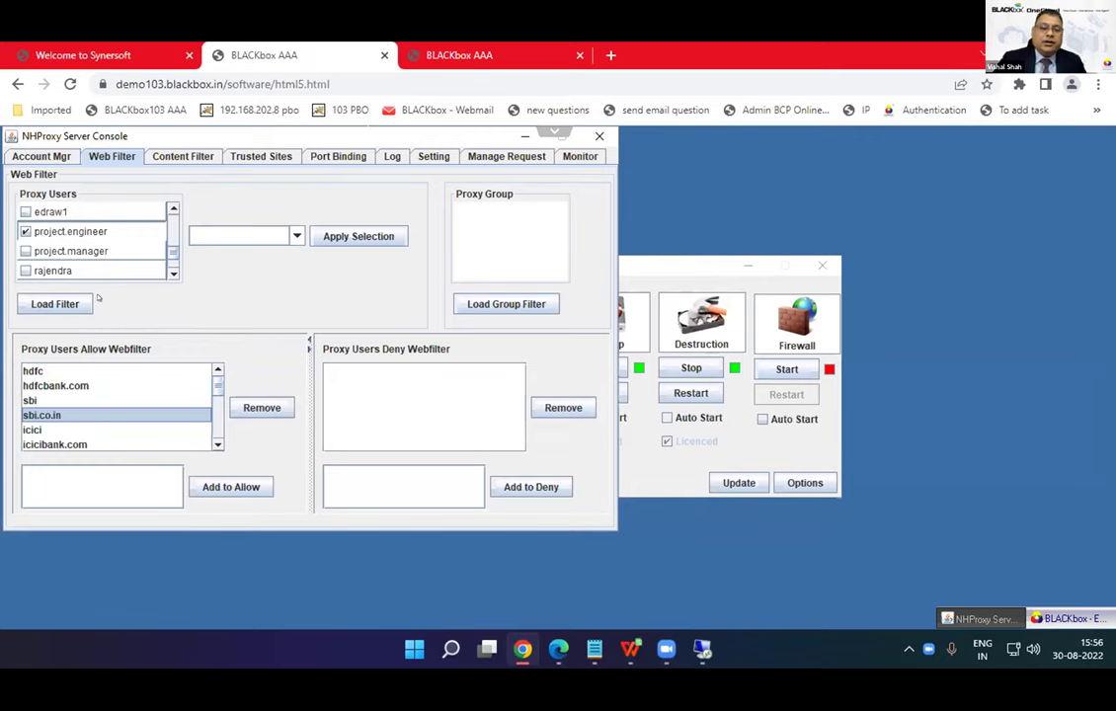
key("super+r")
key("Return")
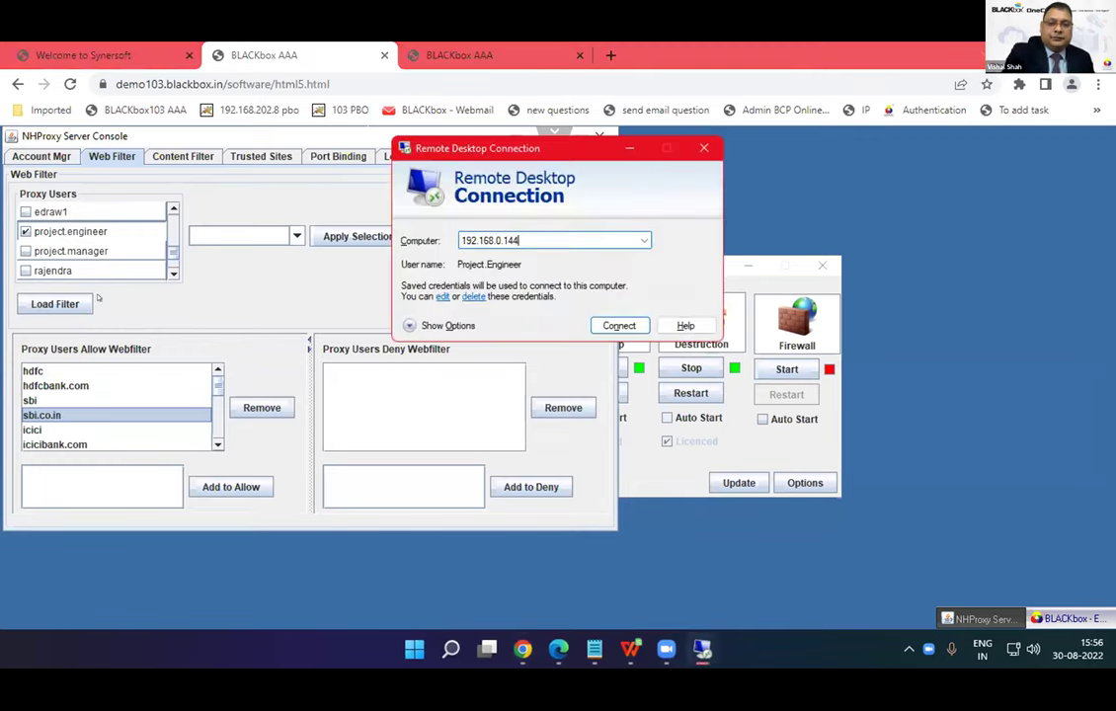
Connect to 192.168.0.144 and open the HDFC Bank website in Chrome there.
key("Return")
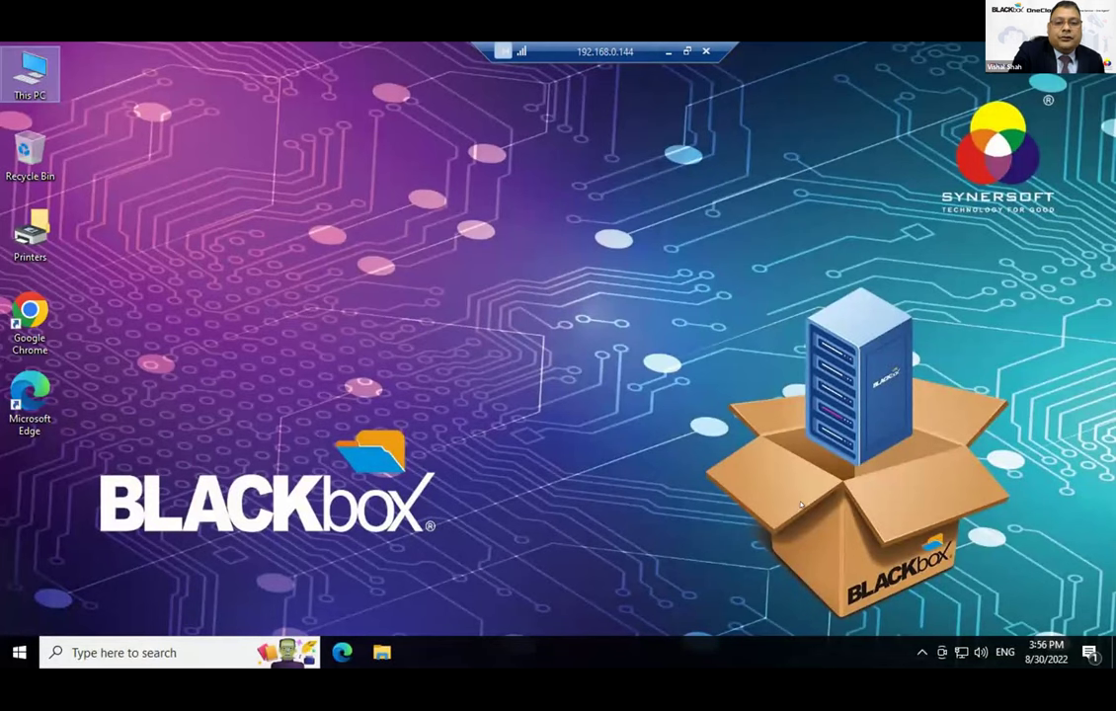
left_click(30, 314)
key("Return")
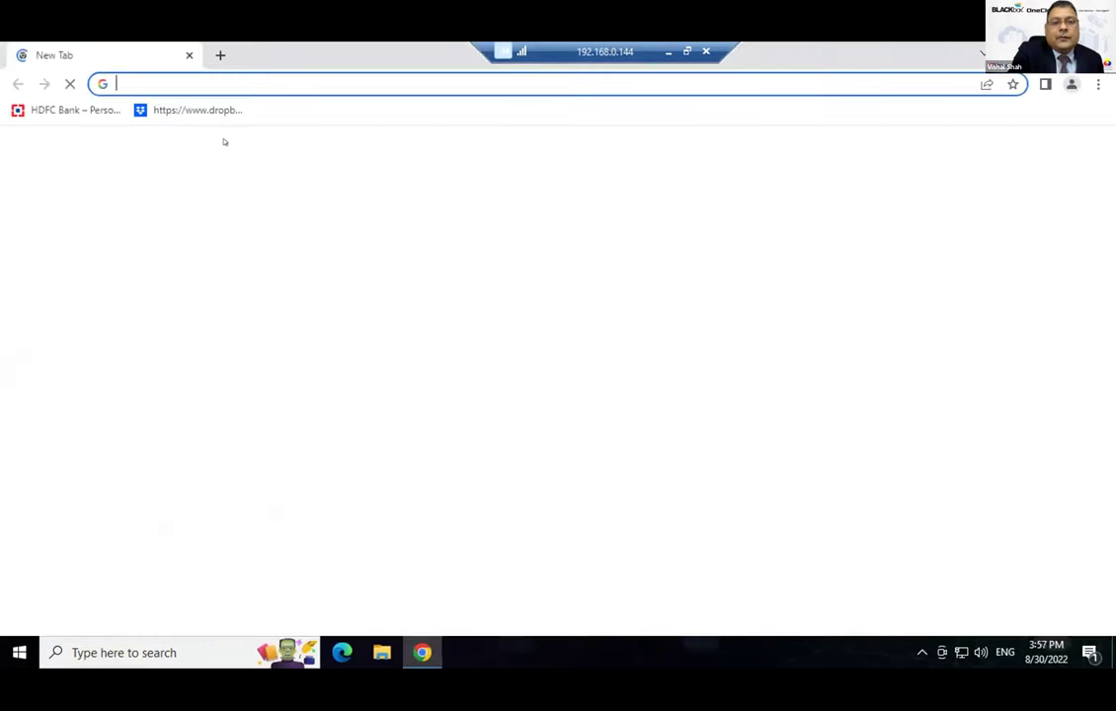
left_click(97, 111)
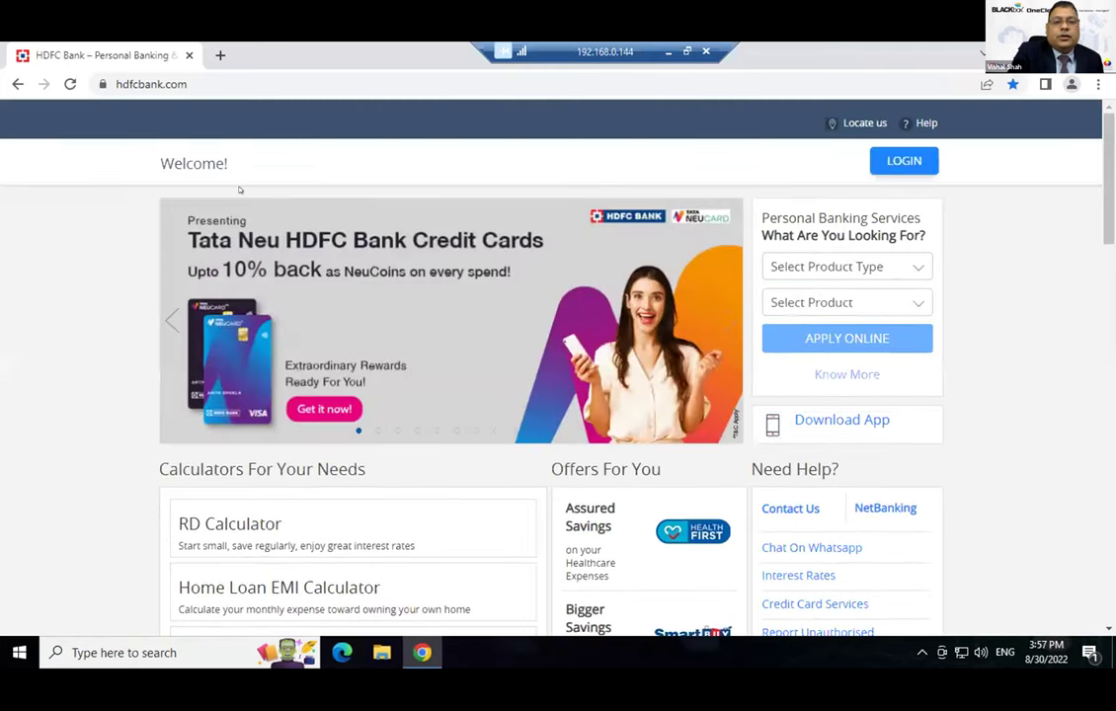
Try the Dropbox bookmark, note the 'This site can't be reached' error, and close Chrome.
left_click(220, 55)
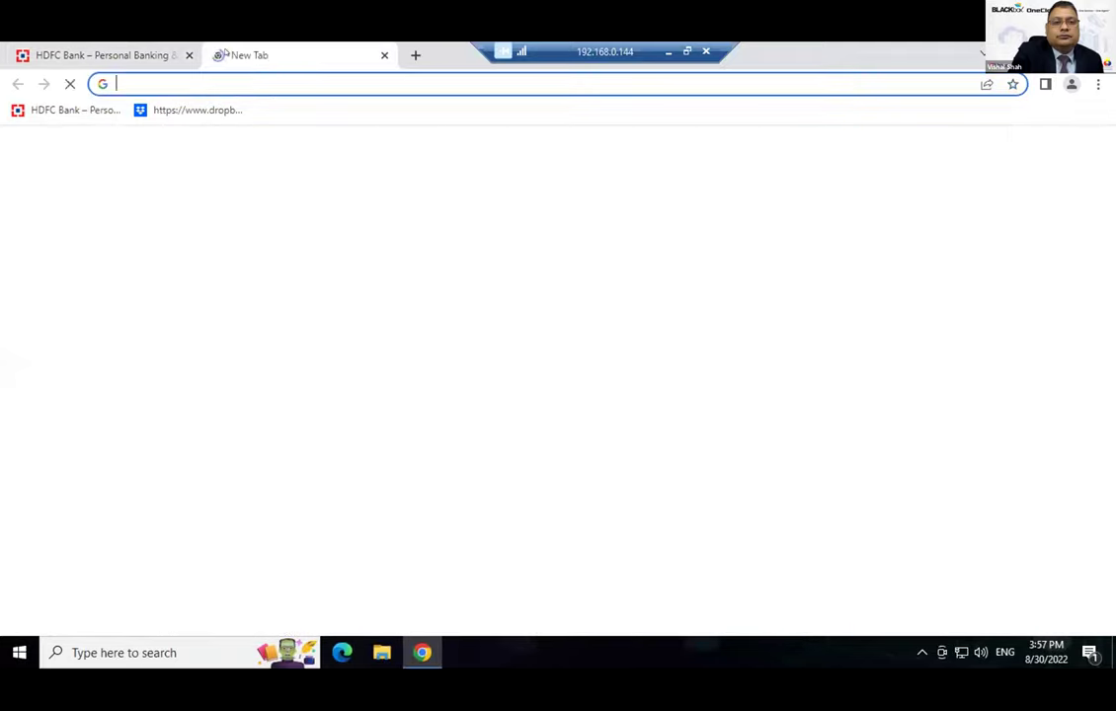
left_click(160, 110)
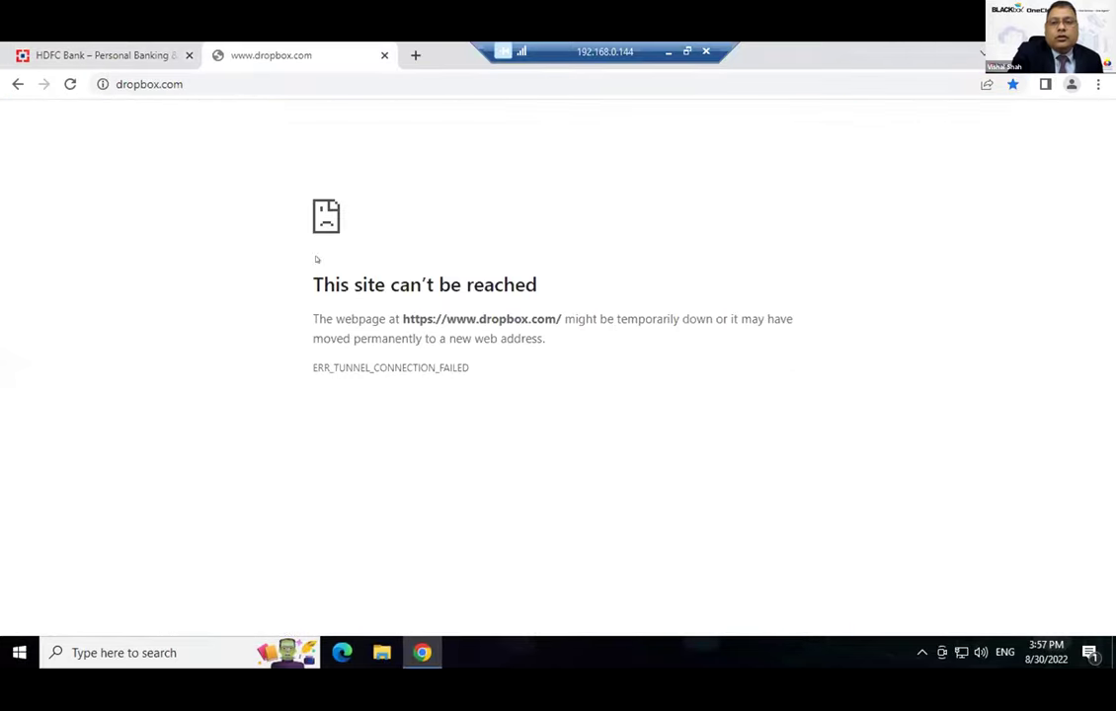
left_click_drag(316, 257, 422, 377)
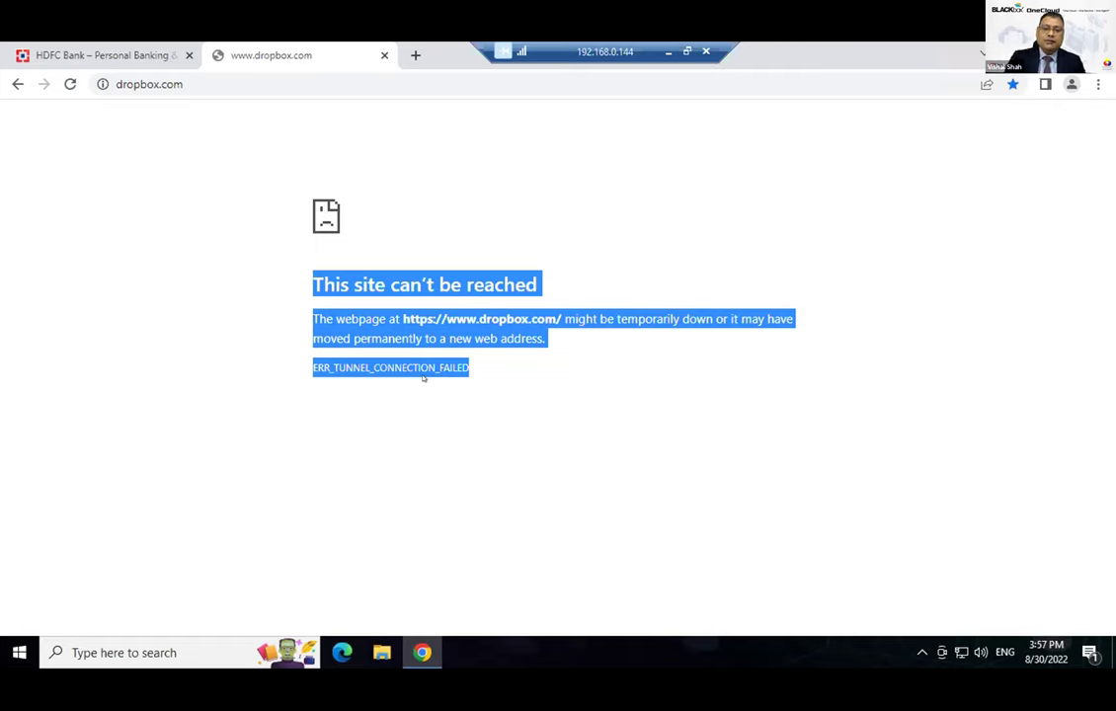
key("alt+space")
key("Up")
key("Return")
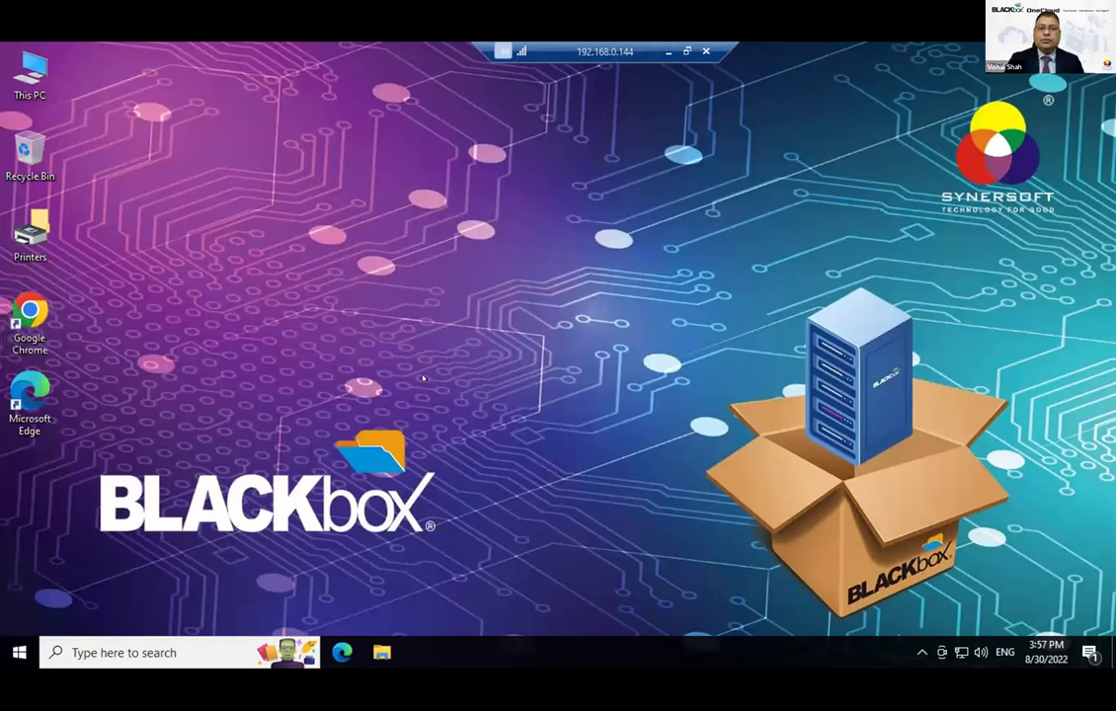
Switch Happy Hours on from the BLACKbox client tray icon.
left_click(921, 652)
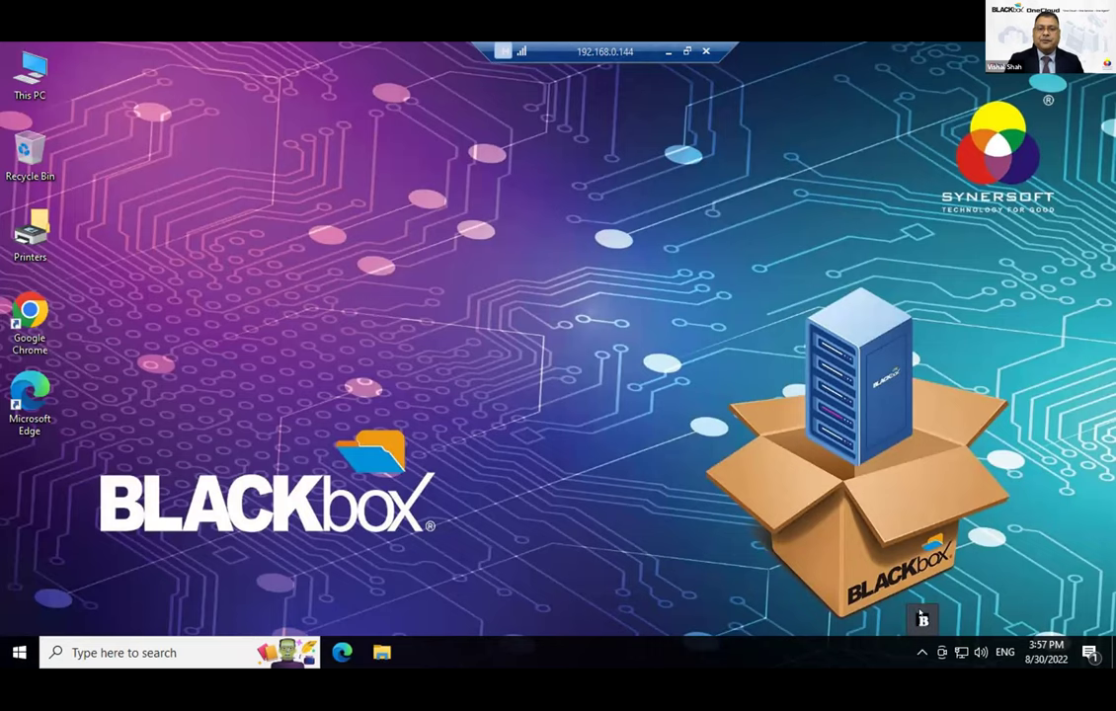
right_click(920, 616)
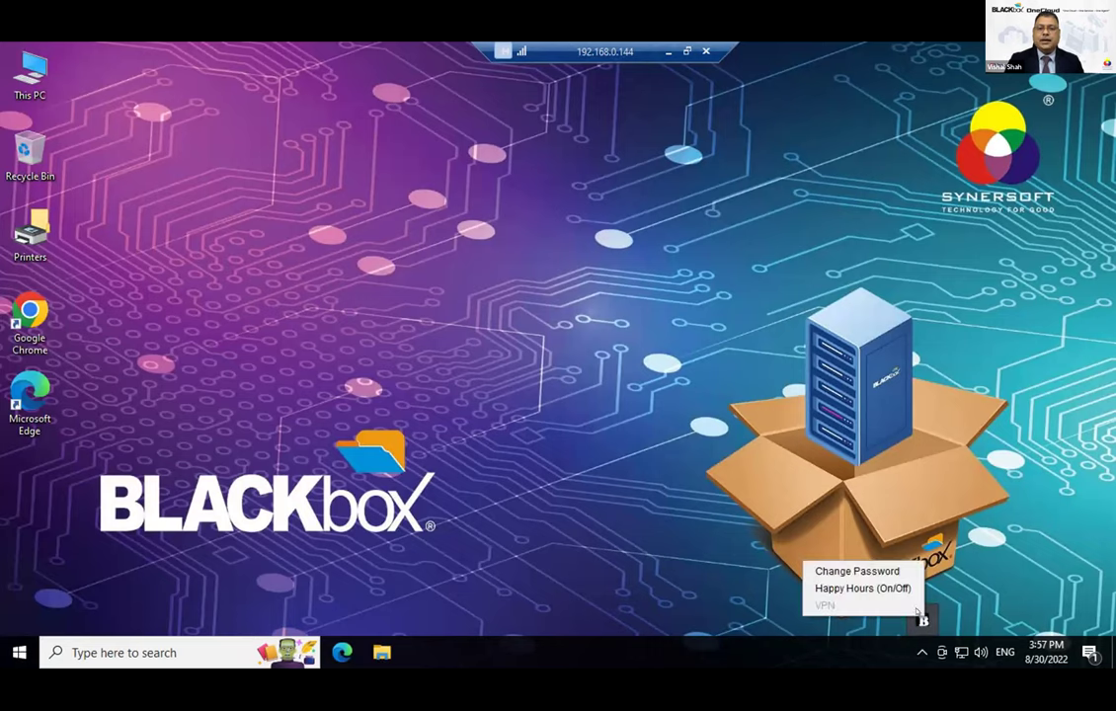
left_click(866, 587)
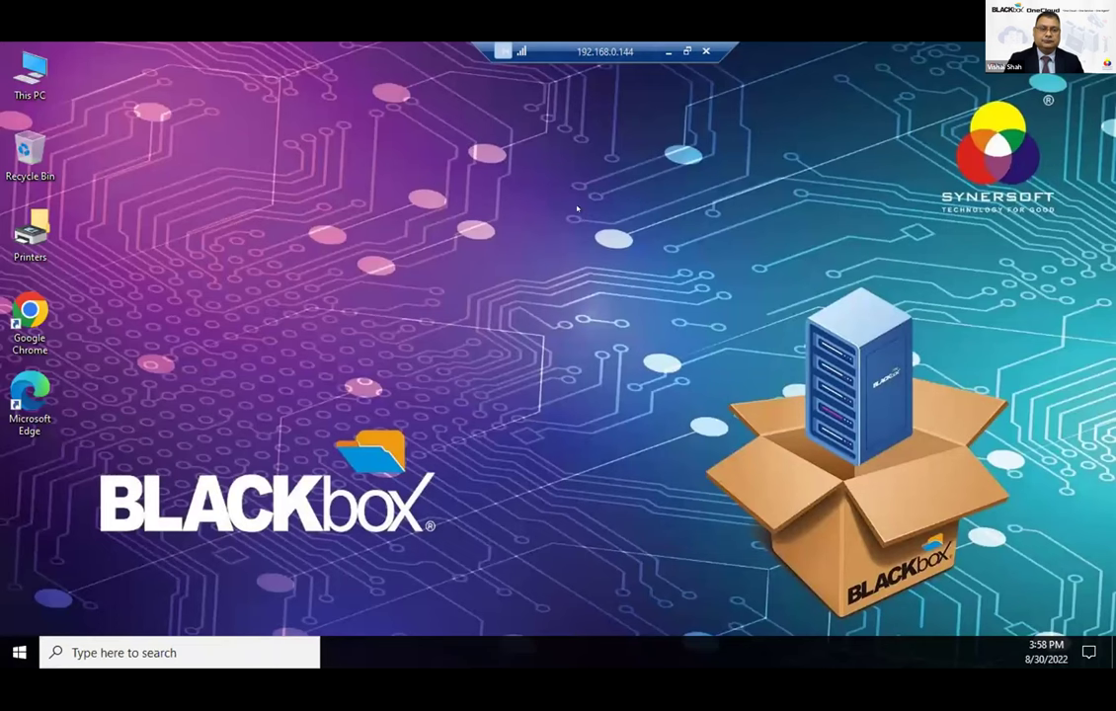
Relaunch Chrome and load the Dropbox bookmark, which now opens the Dropbox homepage.
left_click(29, 316)
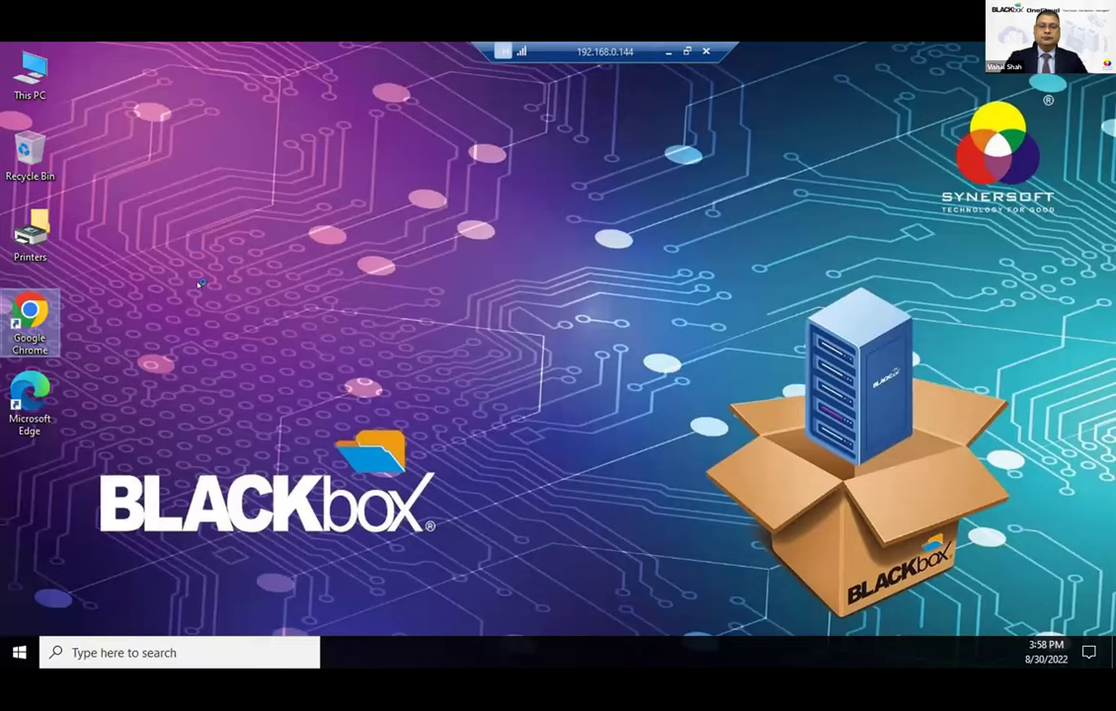
key("Return")
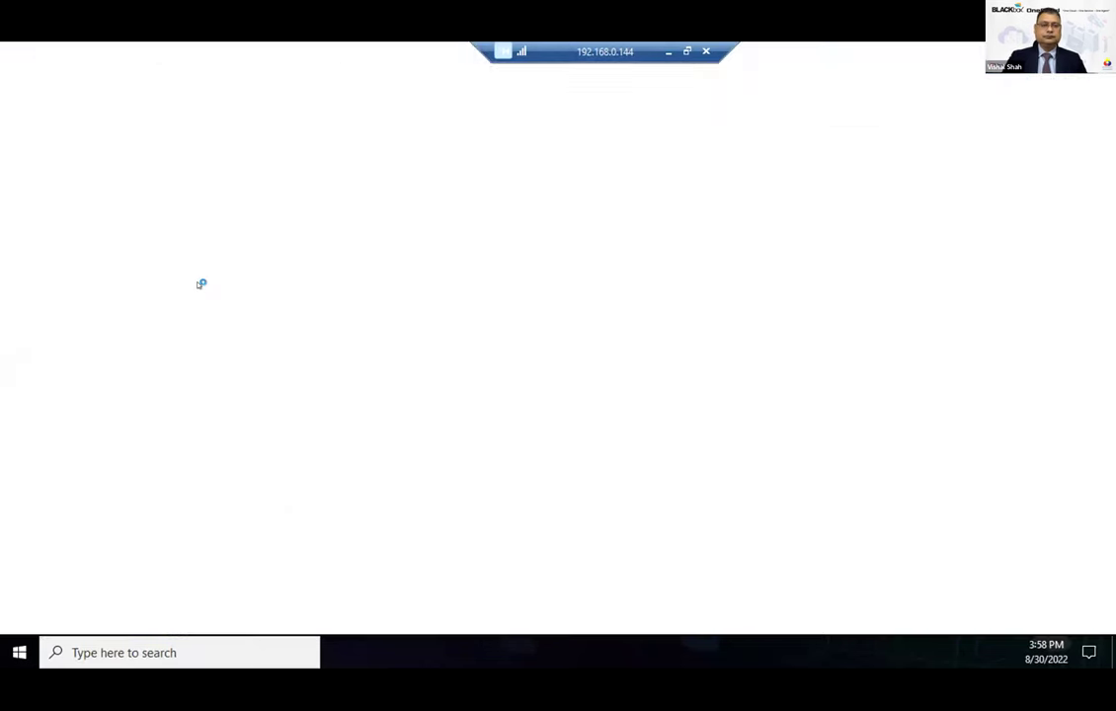
left_click(198, 111)
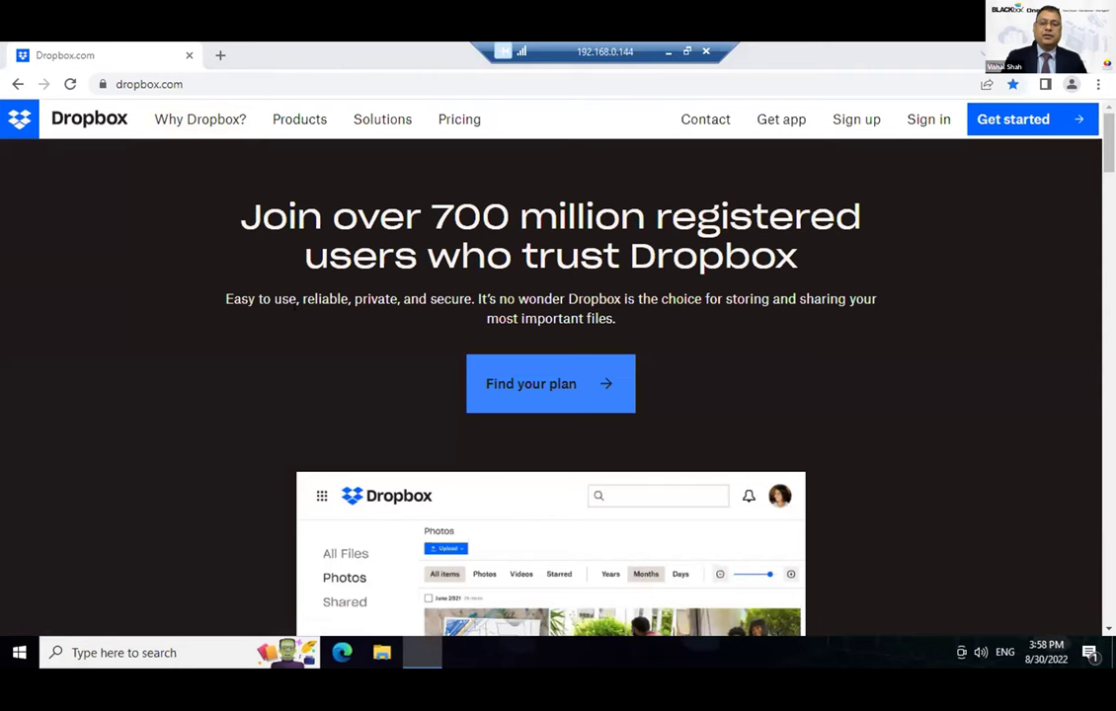
key("super")
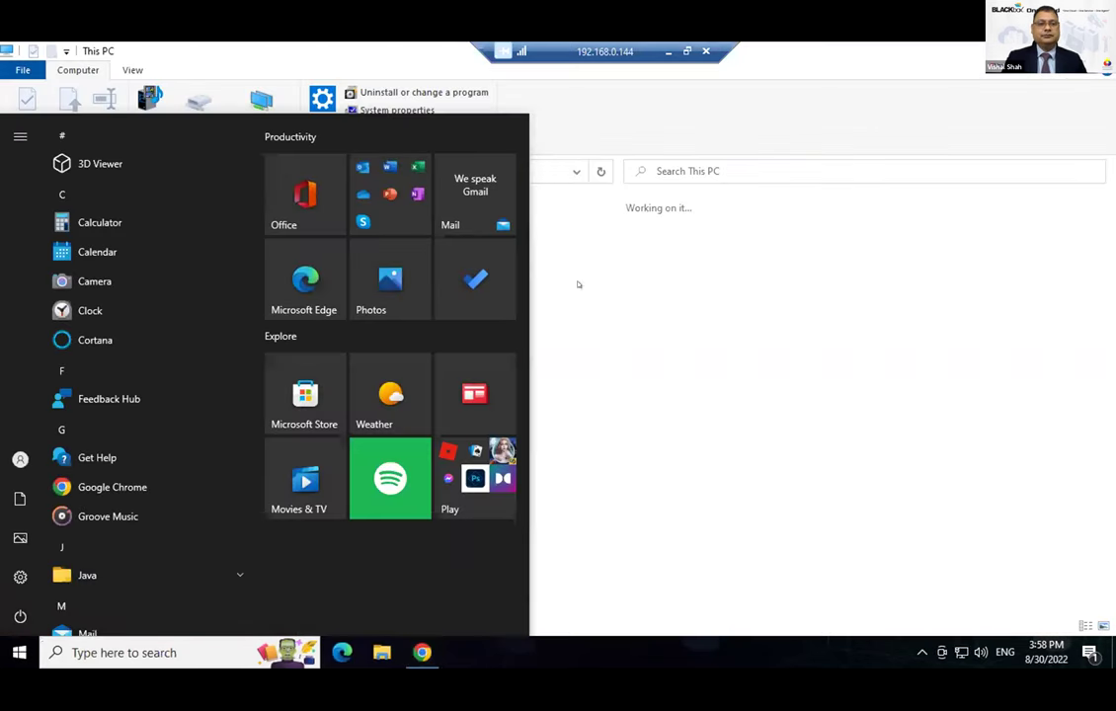
Check that This PC shows only the downloads (Z:) drive, then close File Explorer.
left_click(655, 454)
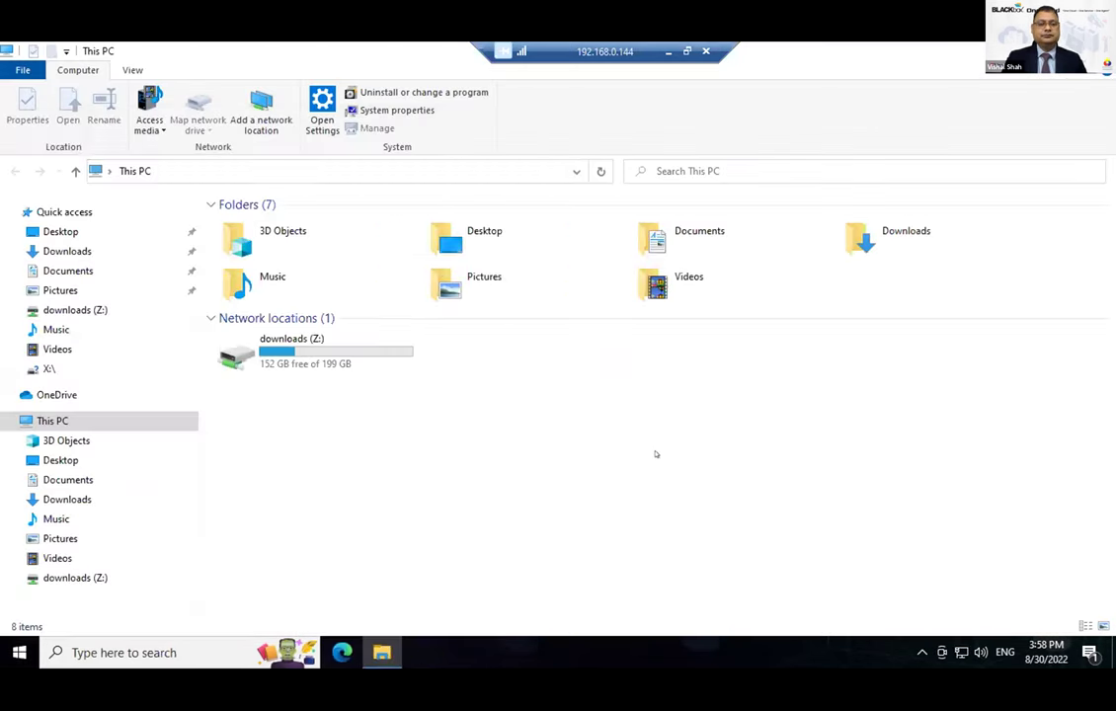
left_click(336, 353)
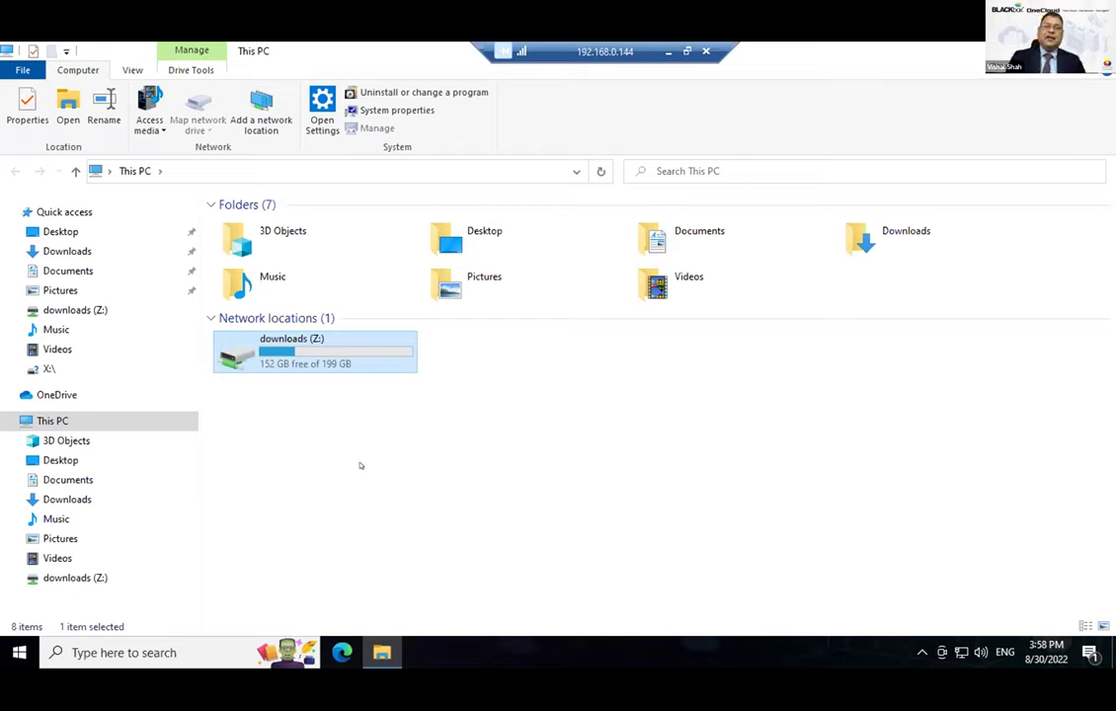
key("alt+space")
key("Up")
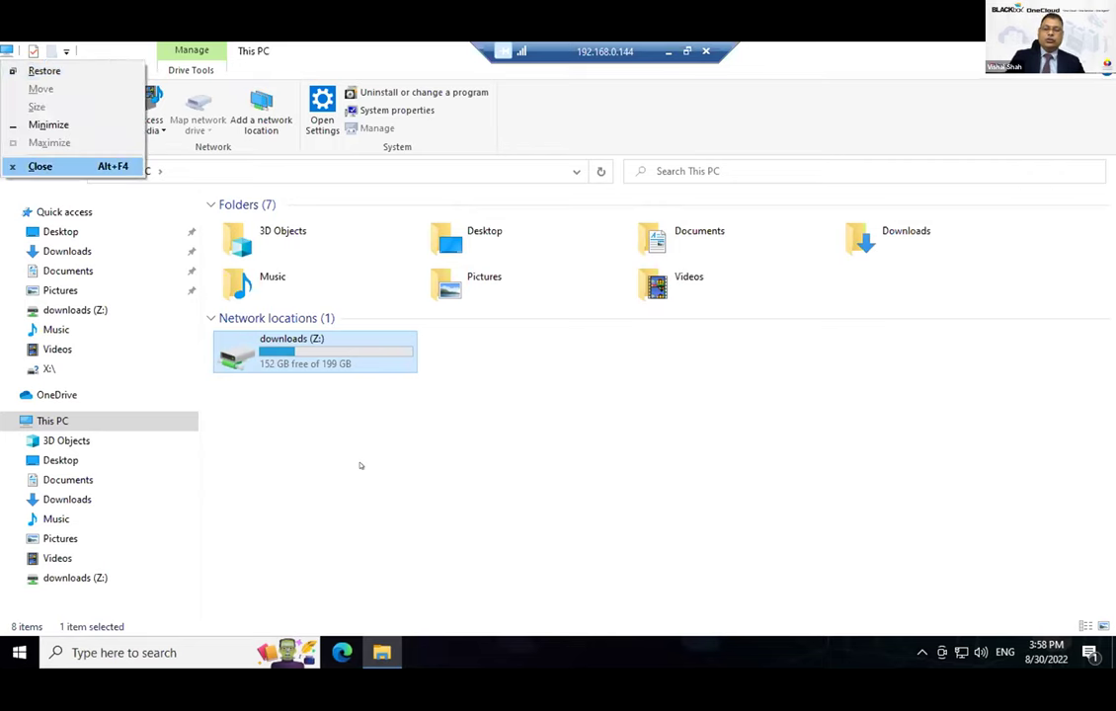
key("Return")
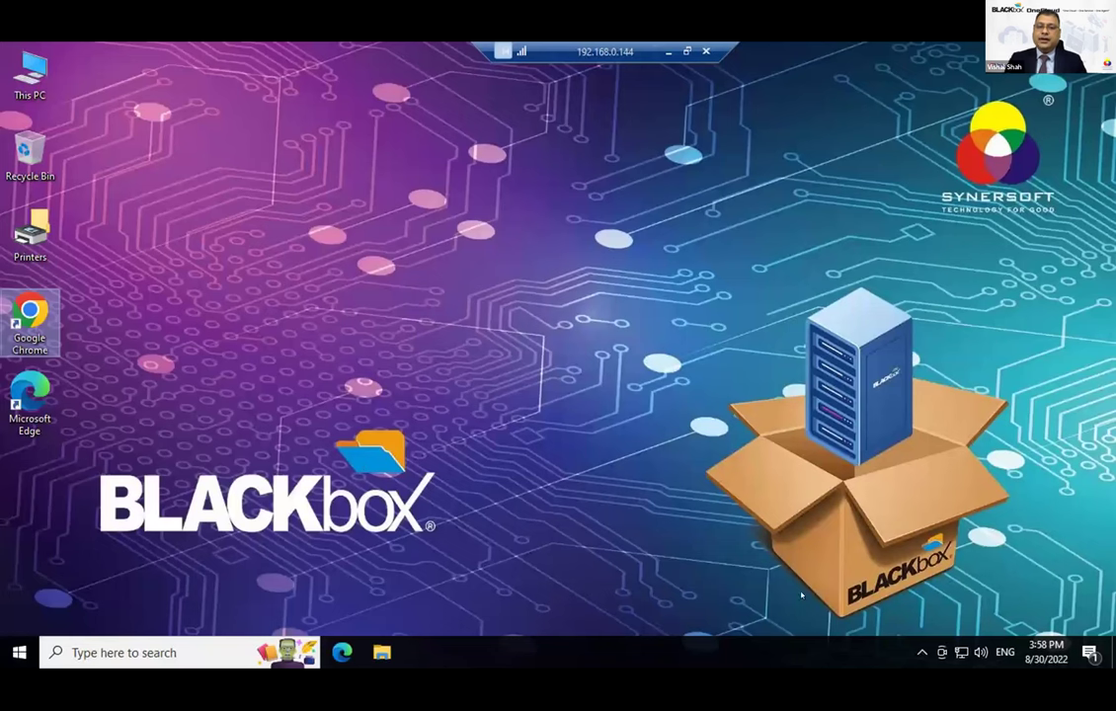
Switch Happy Hours off from the BLACKbox client tray icon.
left_click(921, 652)
right_click(924, 621)
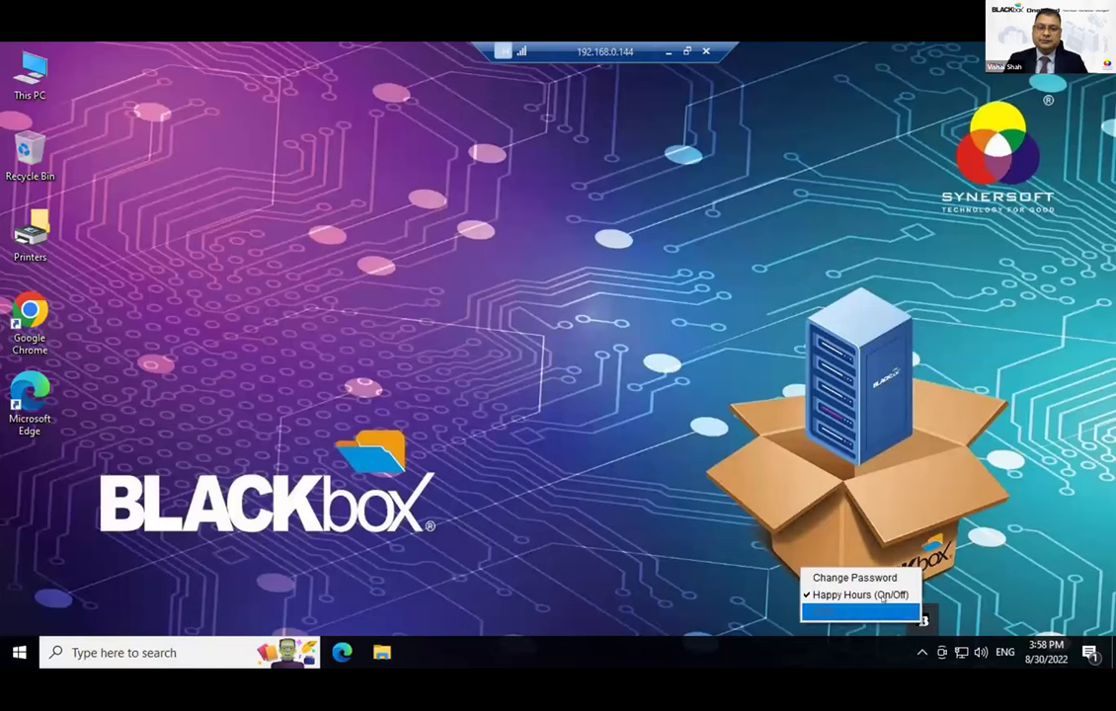
left_click(867, 595)
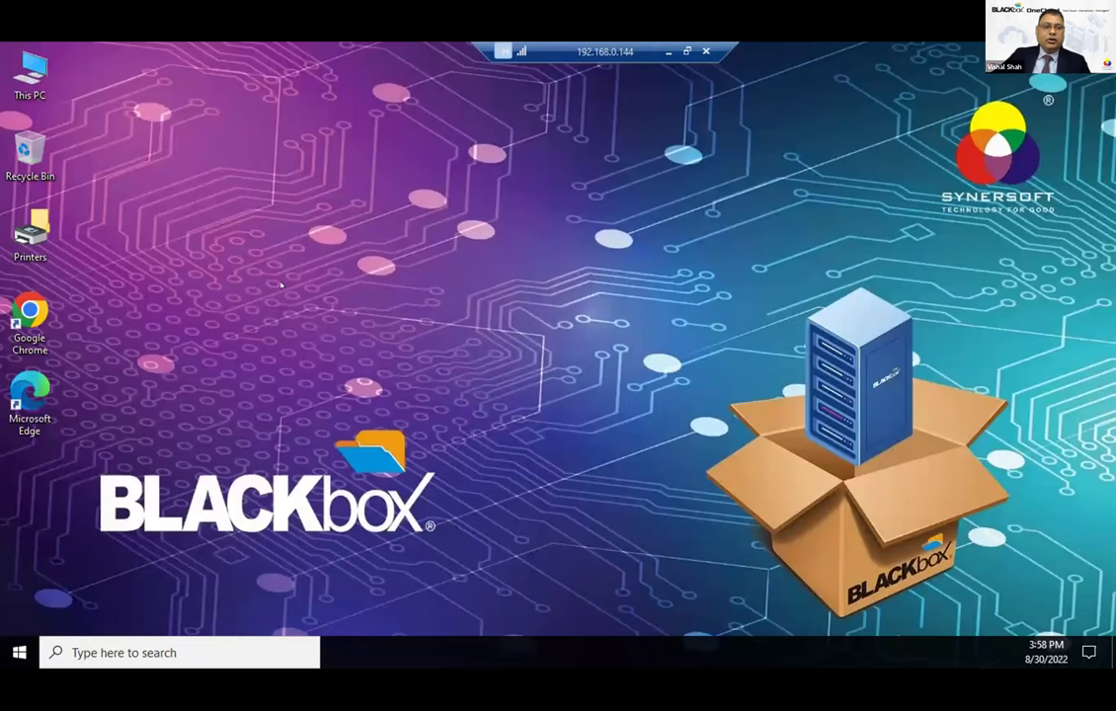
left_click(29, 314)
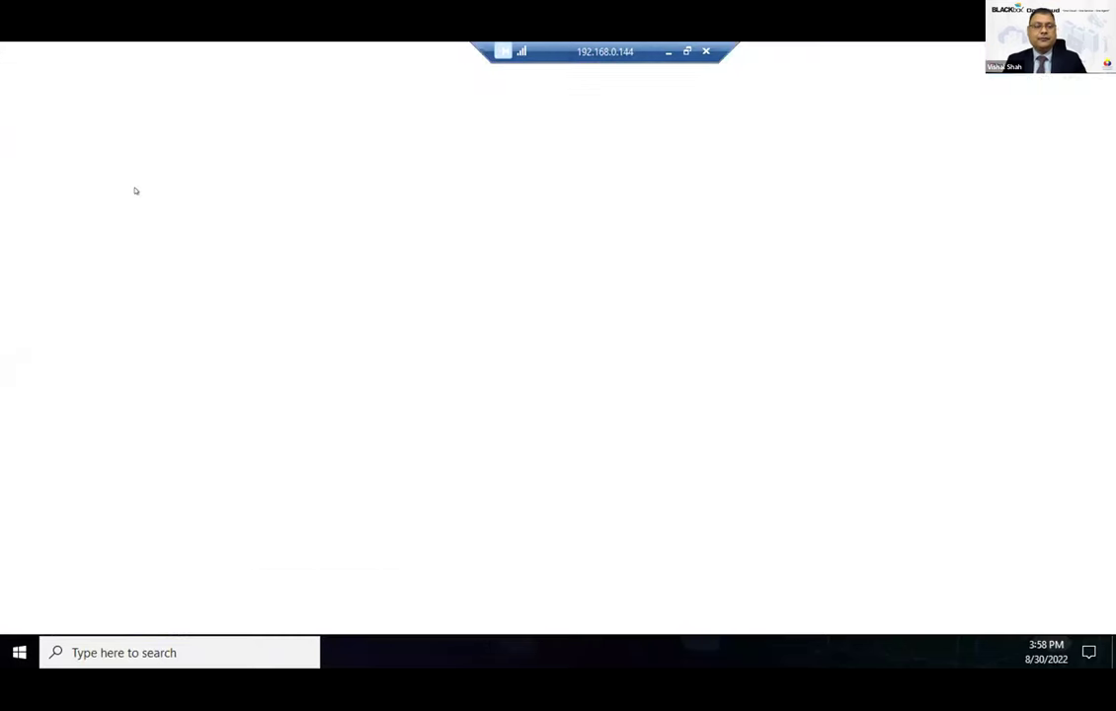
Confirm Dropbox is blocked again, view the network drives in This PC, and close Chrome.
left_click(187, 109)
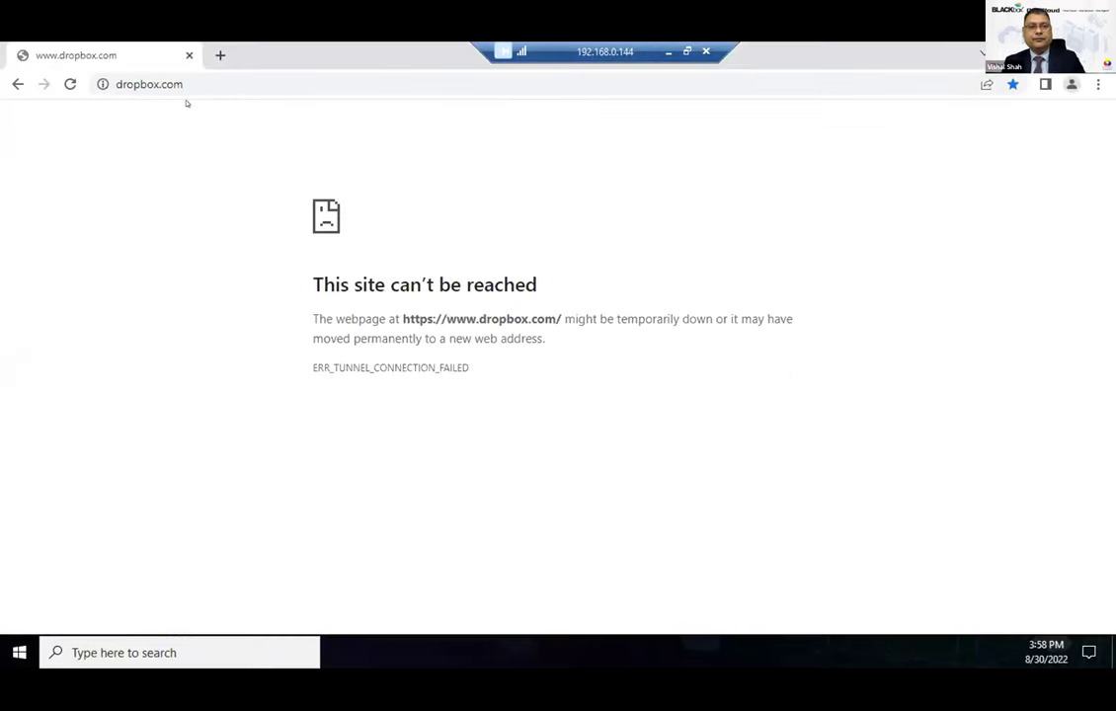
left_click_drag(237, 216, 420, 412)
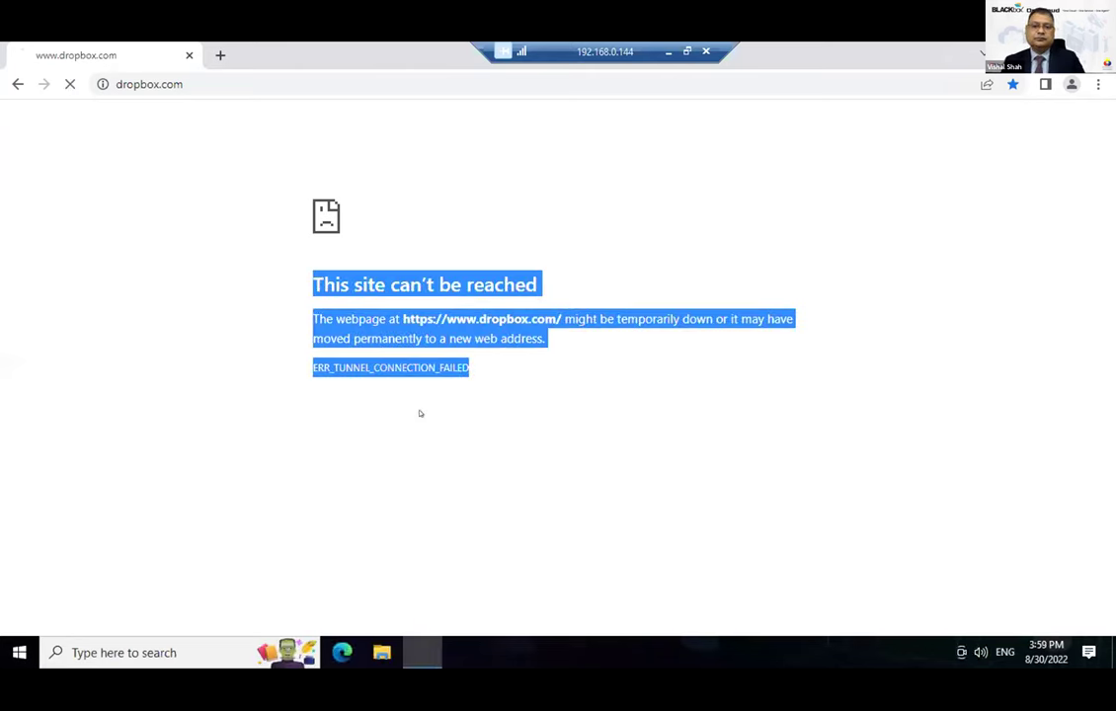
key("super+e")
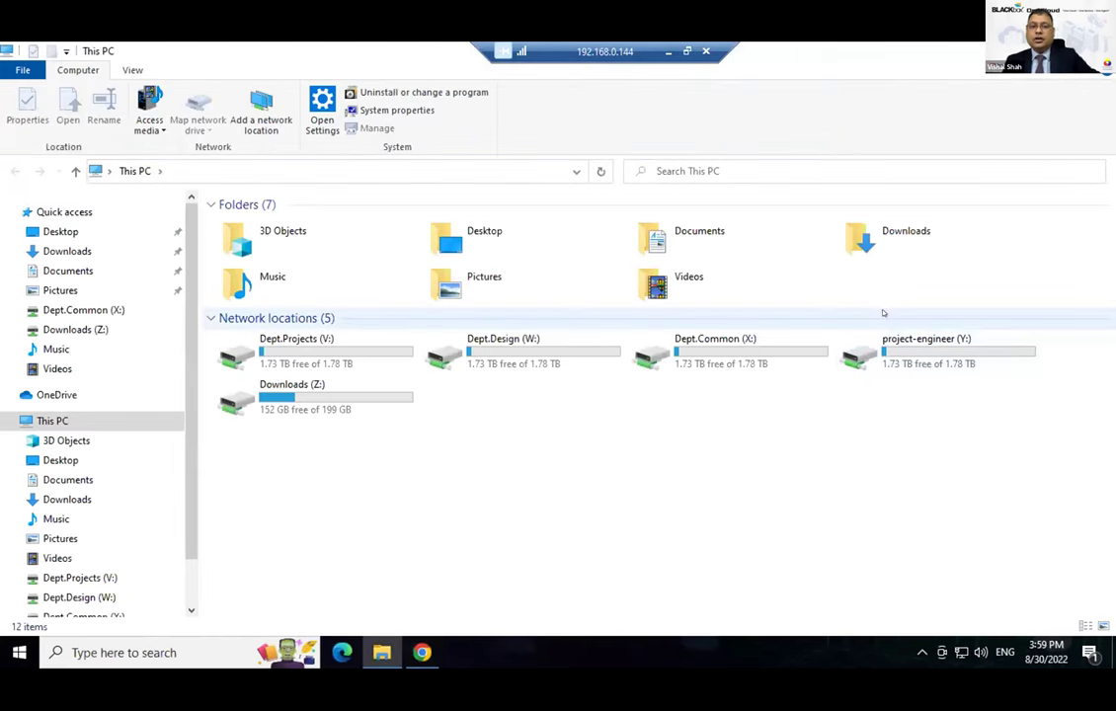
left_click(306, 407)
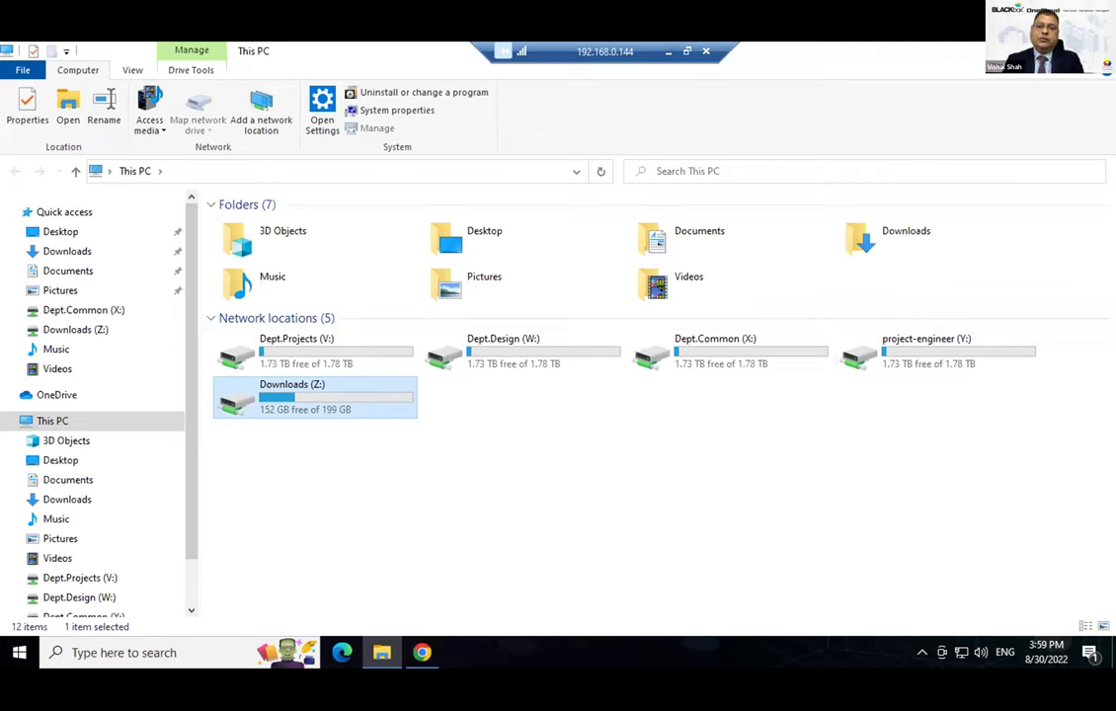
key("alt+Tab")
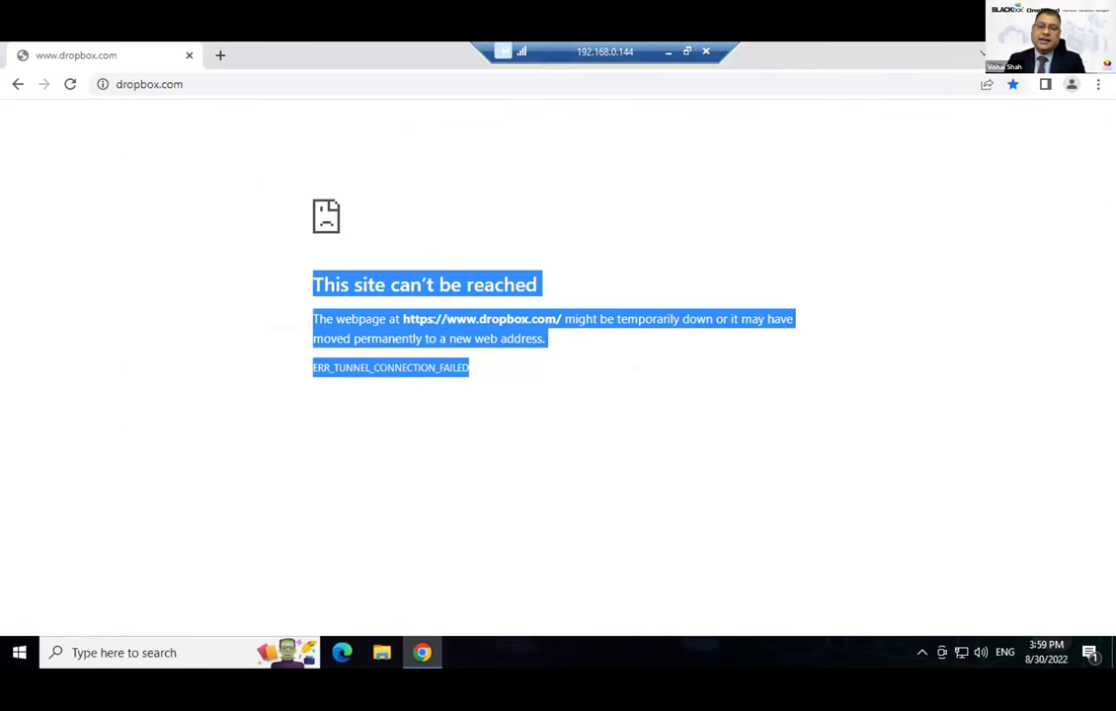
key("alt+F4")
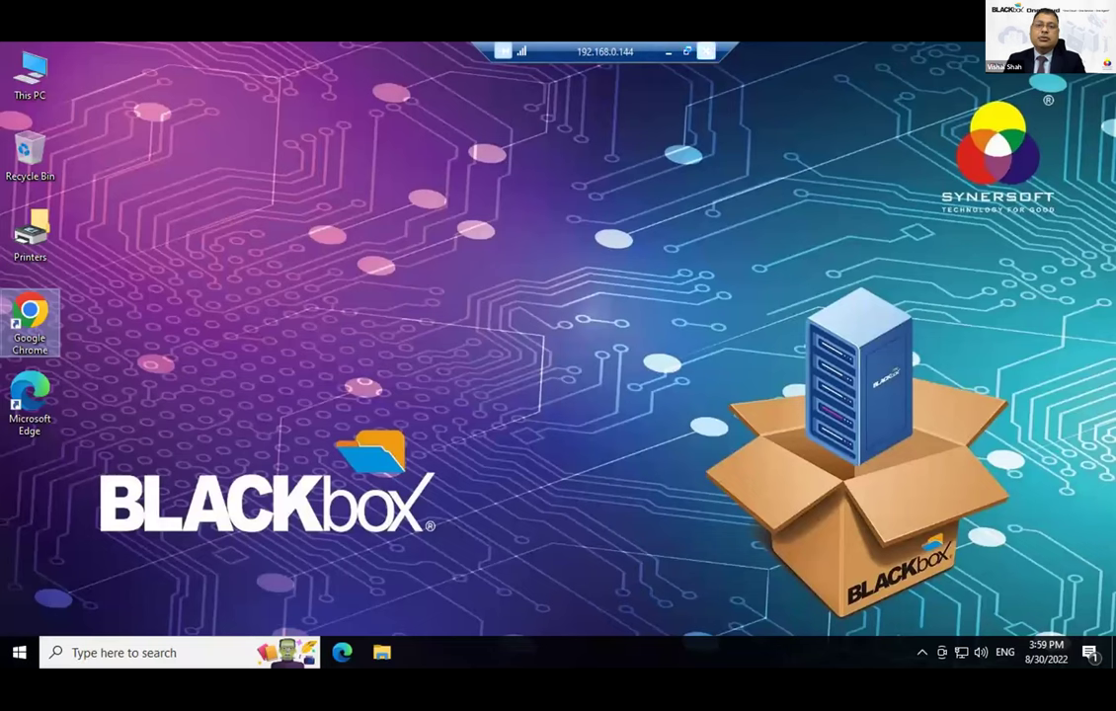
Disconnect the 192.168.0.144 remote desktop session.
left_click(705, 51)
left_click(592, 383)
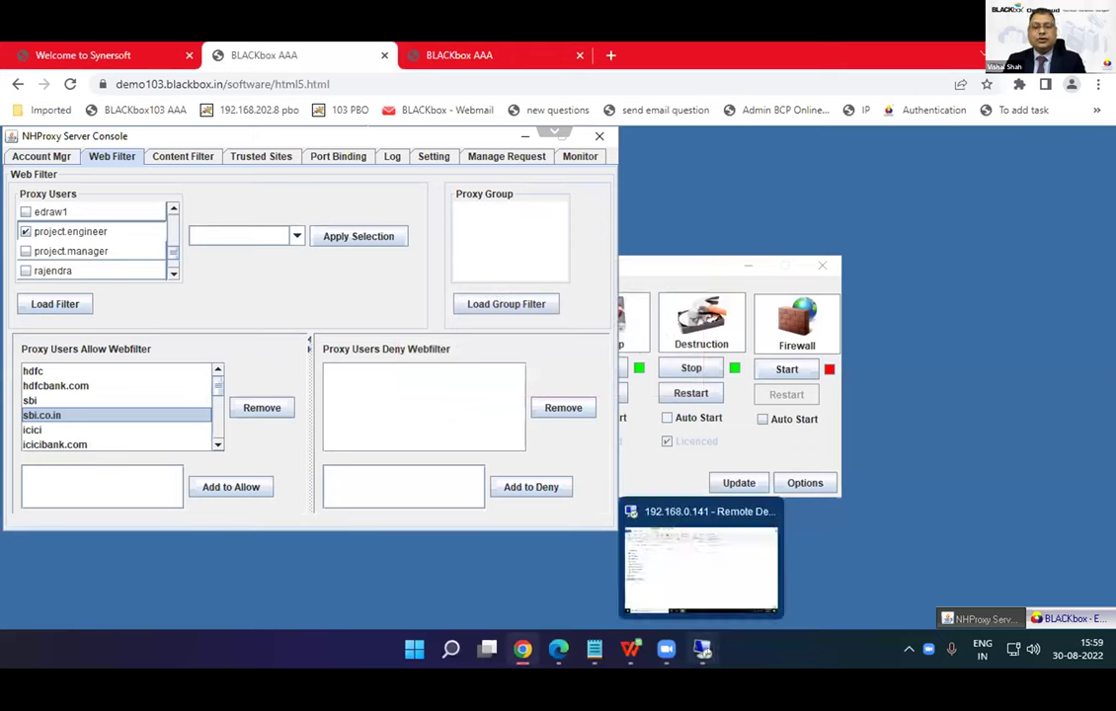
left_click(959, 569)
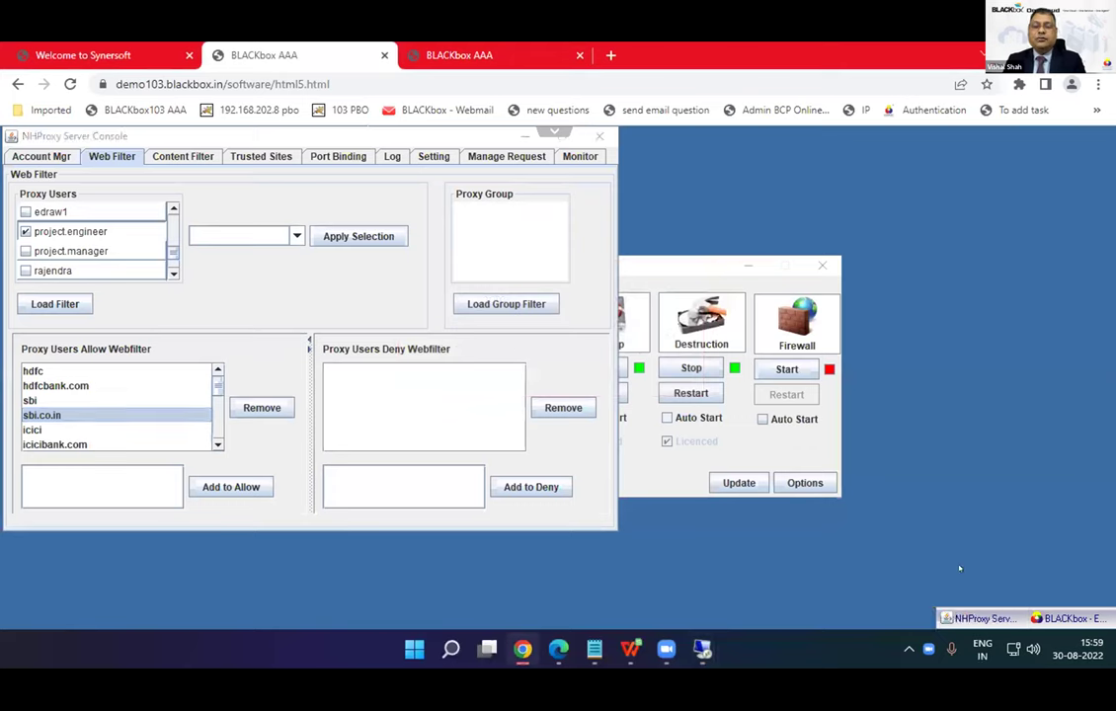
Start a Remote Desktop Connection to 192.168.0.143 via mstsc.
key("super+r")
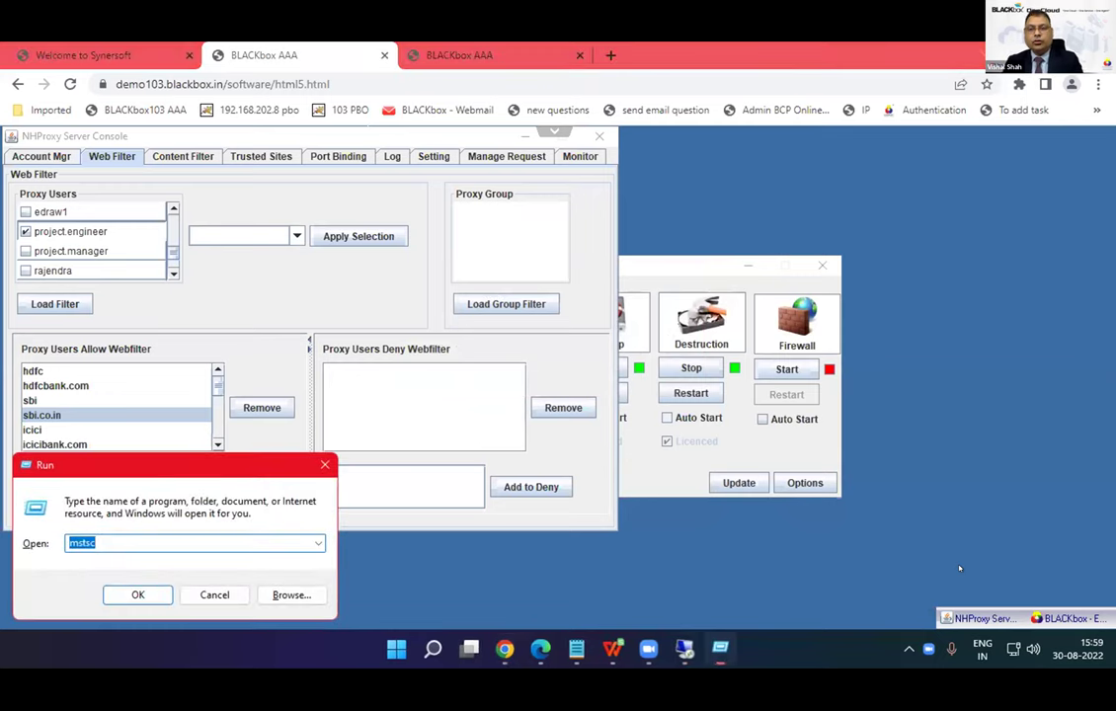
key("Return")
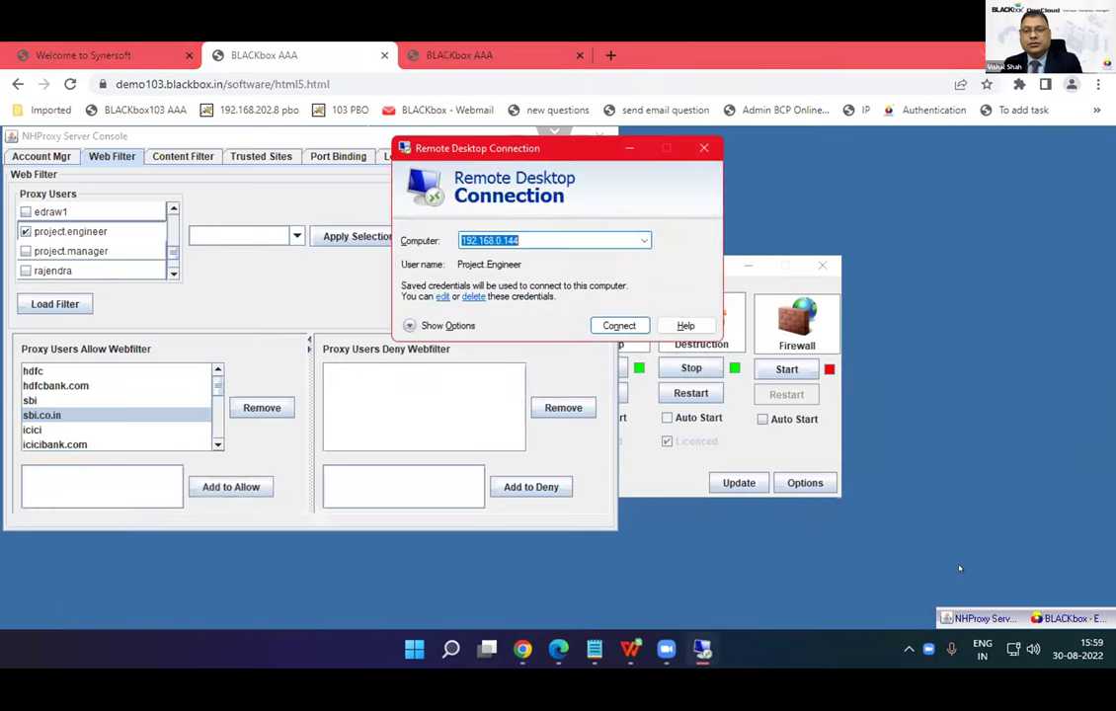
key("BackSpace")
type("3")
key("Return")
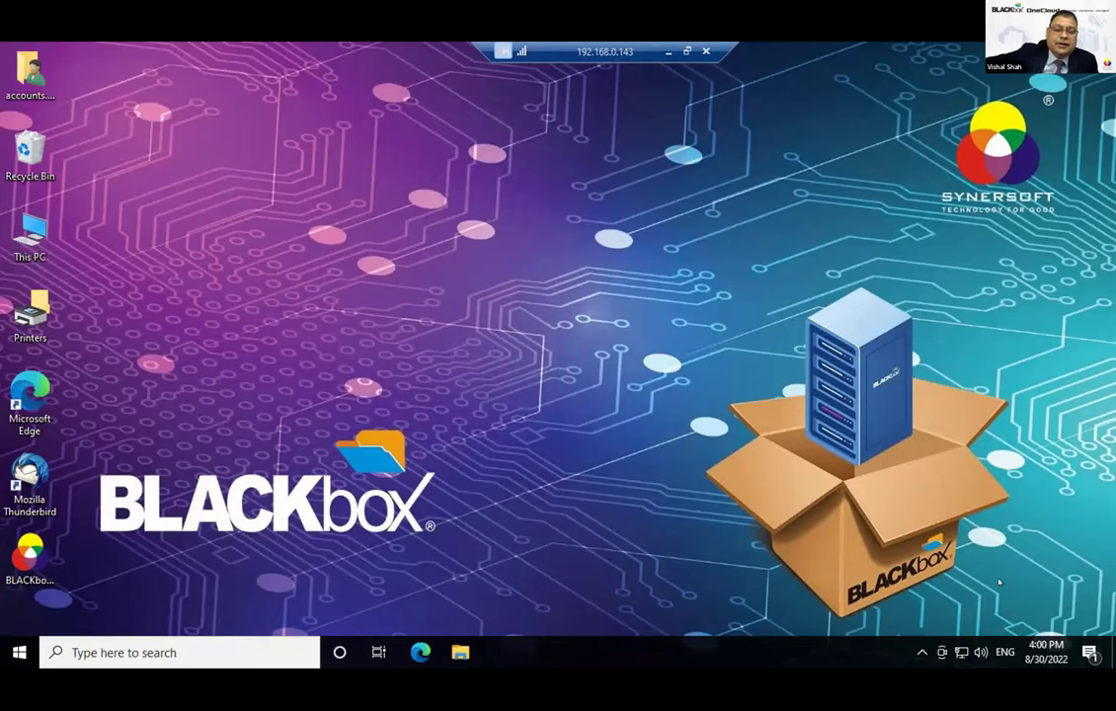
Launch TallyPrime as a remote app in Educational Mode, then quit it.
left_click(32, 549)
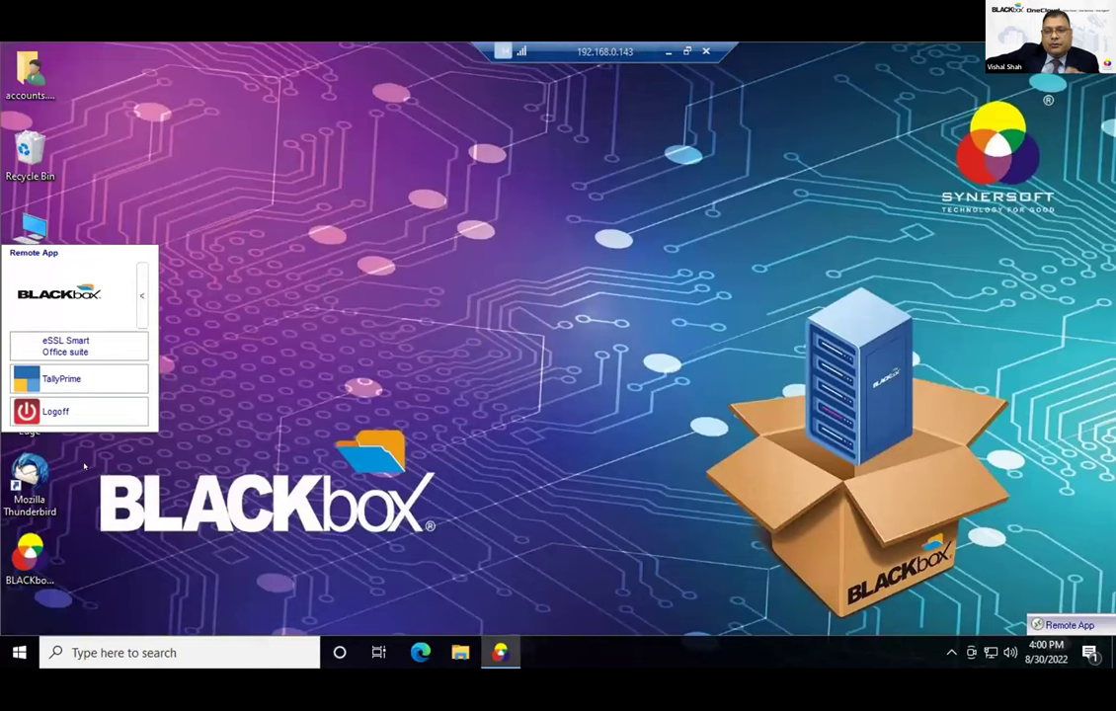
left_click(82, 377)
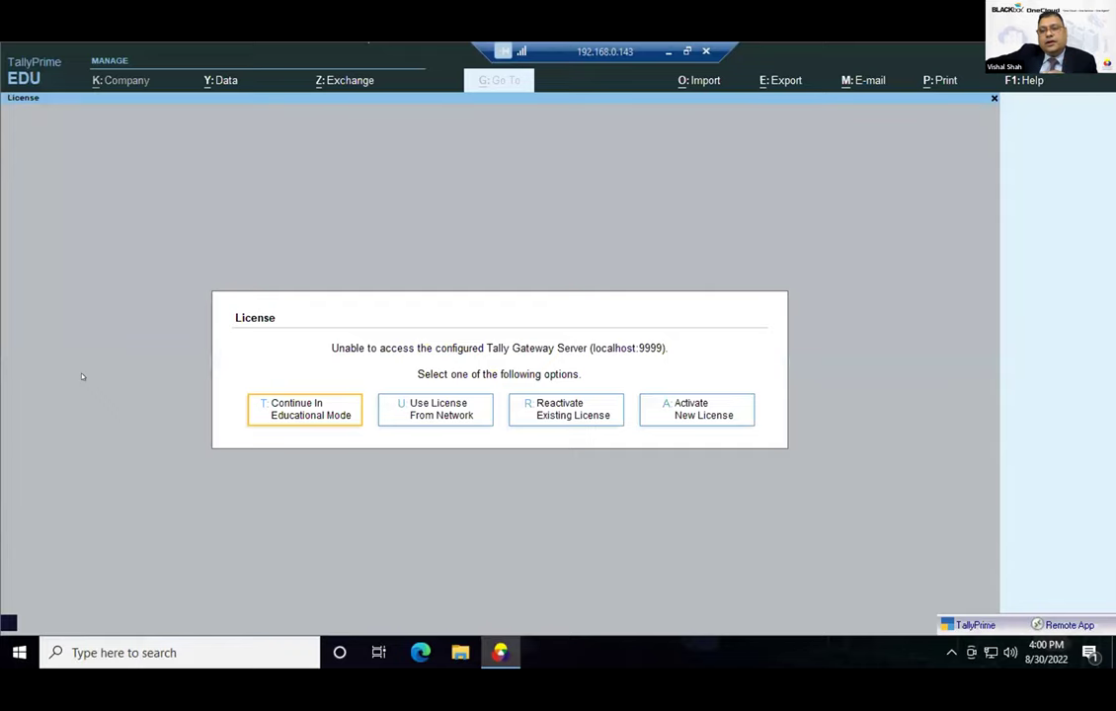
left_click(283, 402)
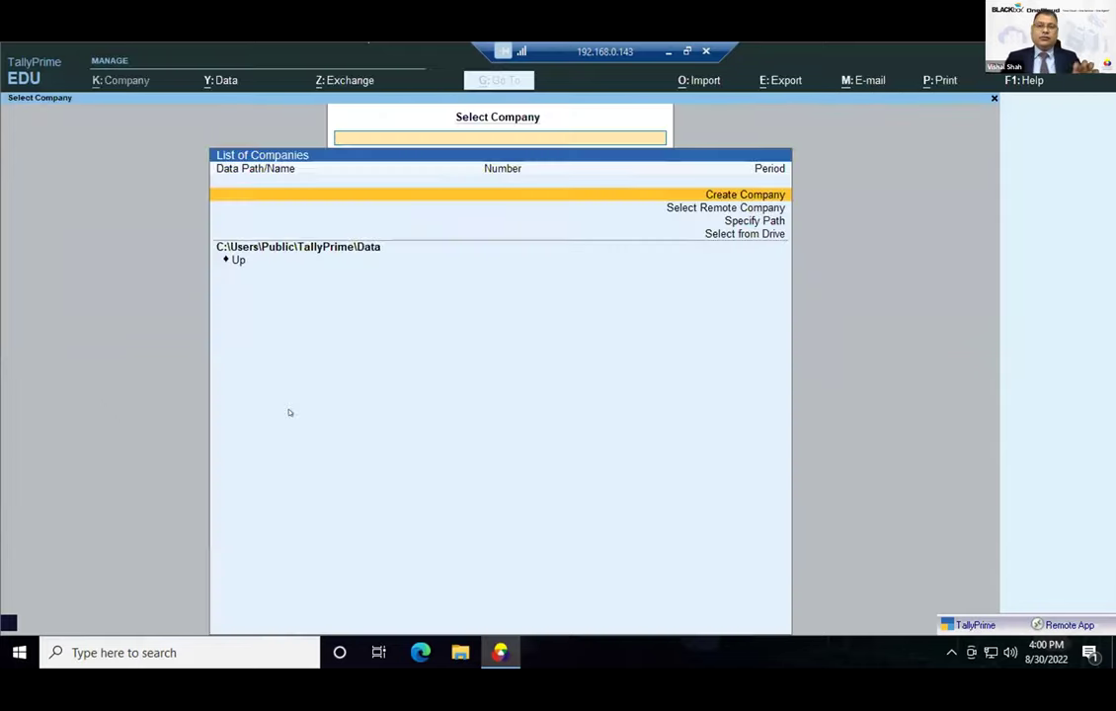
key("Escape")
key("y")
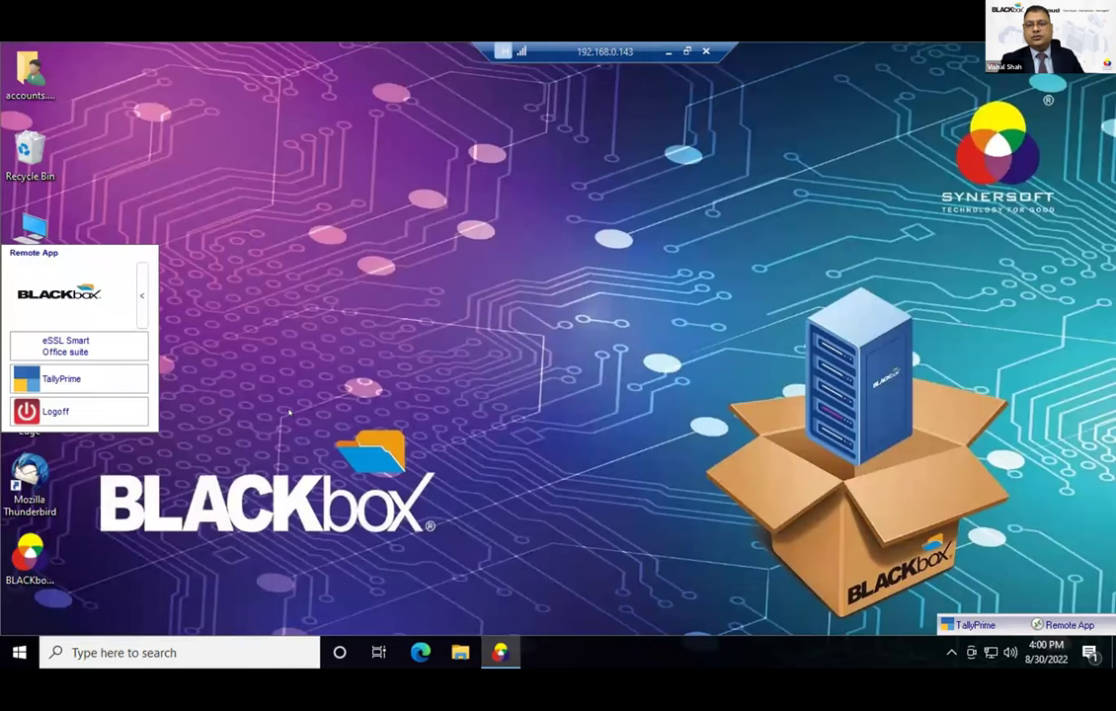
Log off the remote app session and start Microsoft Edge.
left_click(85, 400)
left_click(541, 393)
left_click(55, 410)
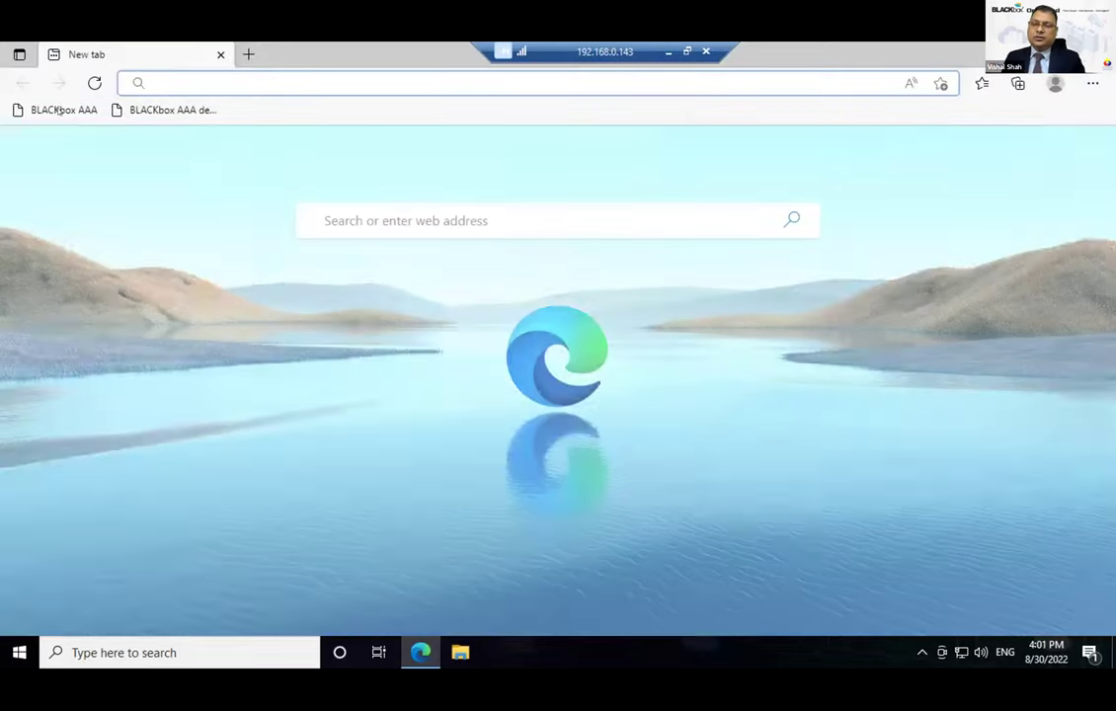
Log on to the BLACKbox AAA web portal, launch TallyPrime, and switch the browser to full screen.
left_click(61, 109)
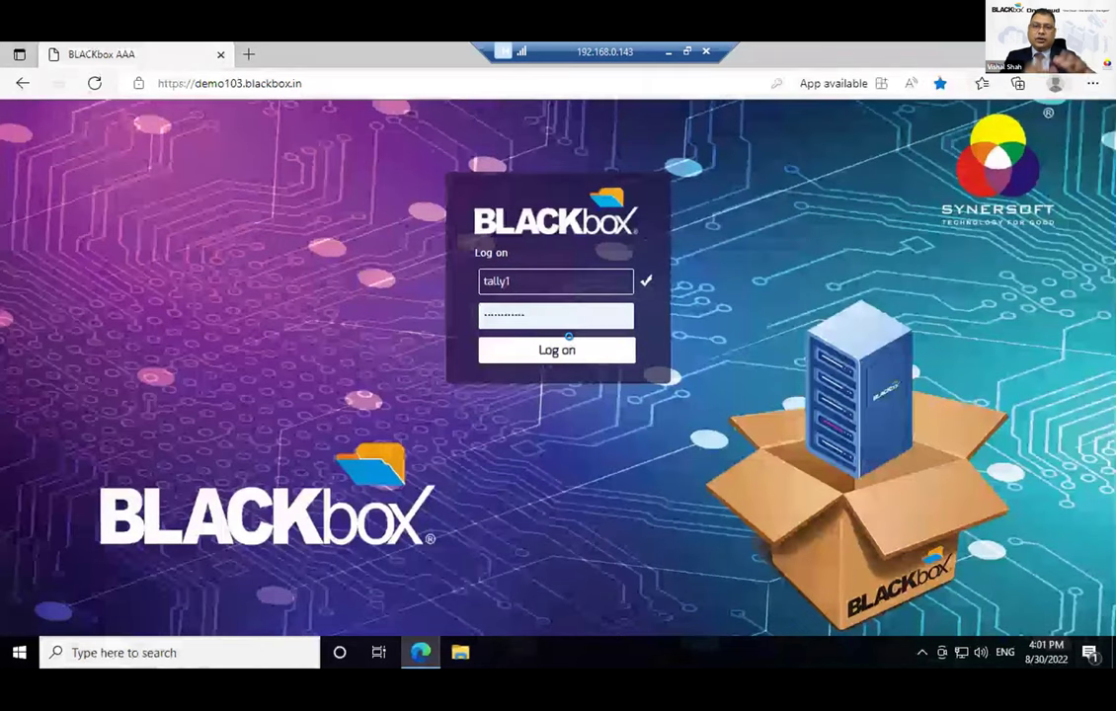
left_click(570, 350)
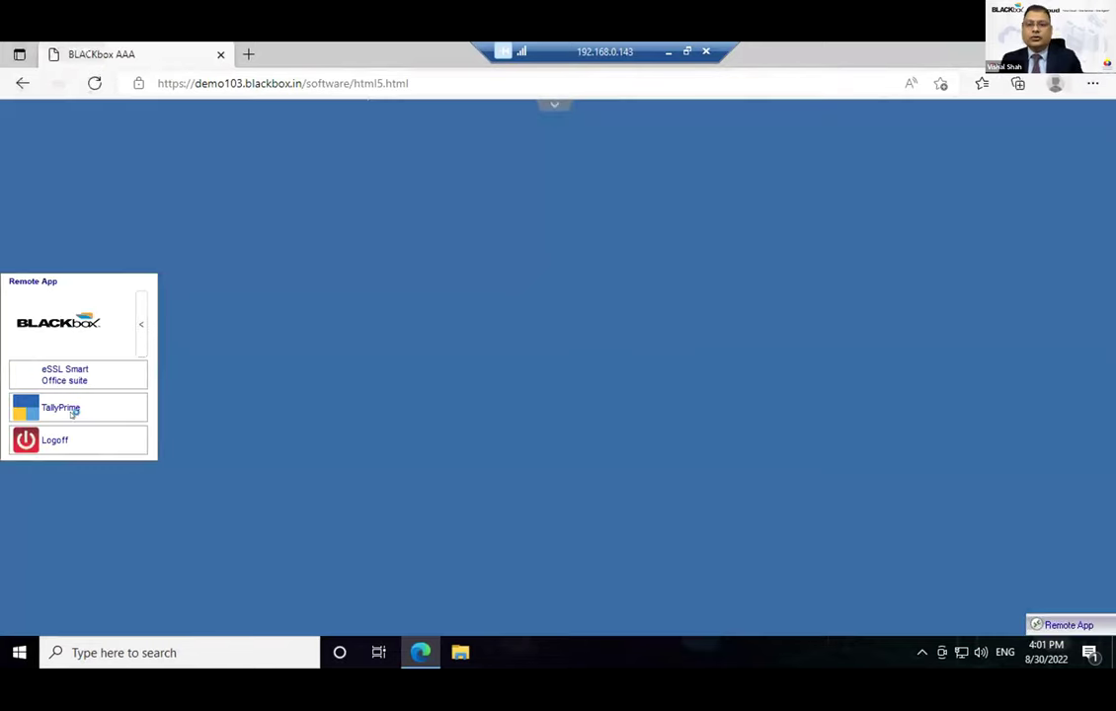
left_click(70, 405)
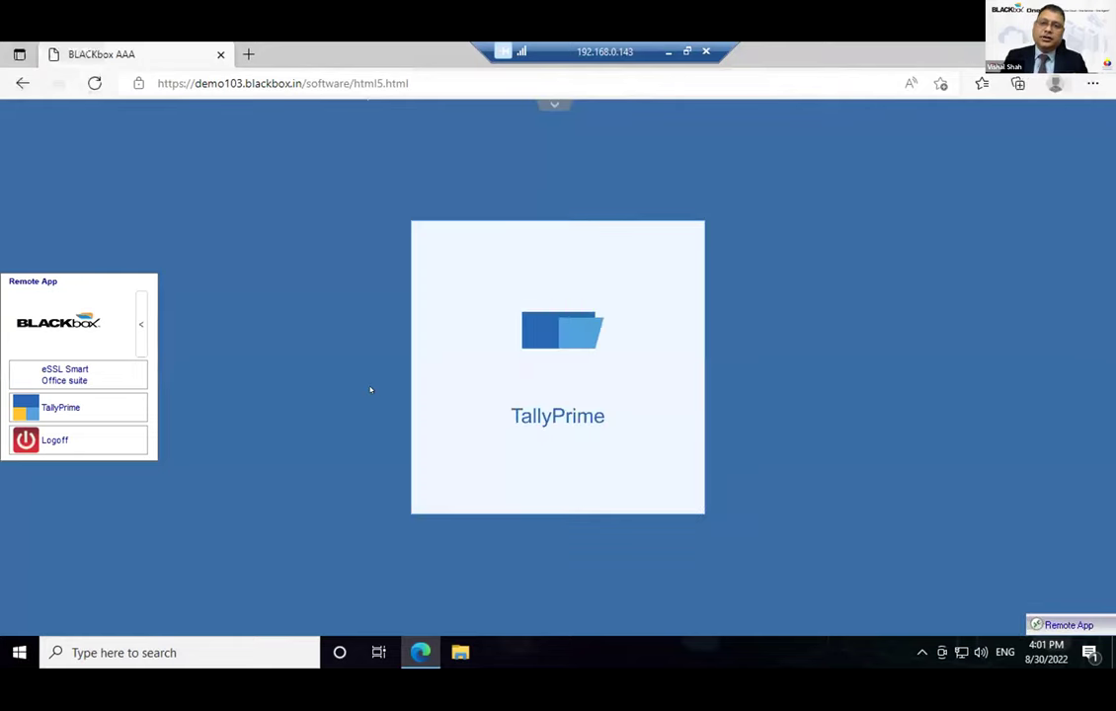
left_click(1092, 83)
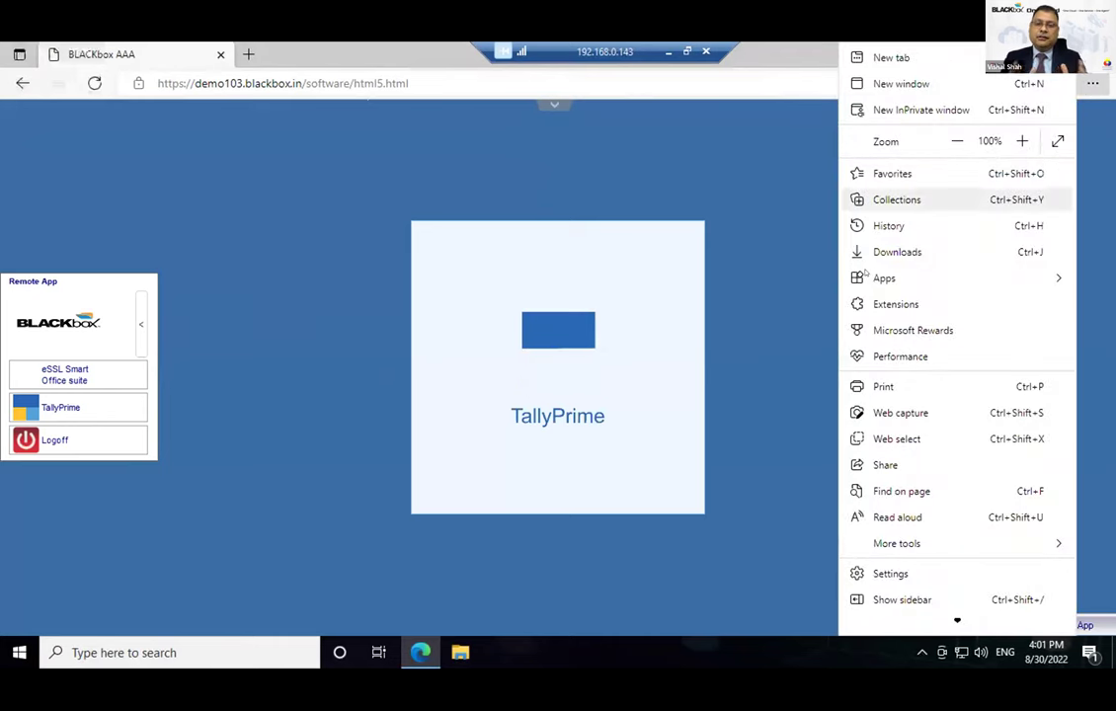
left_click(1058, 141)
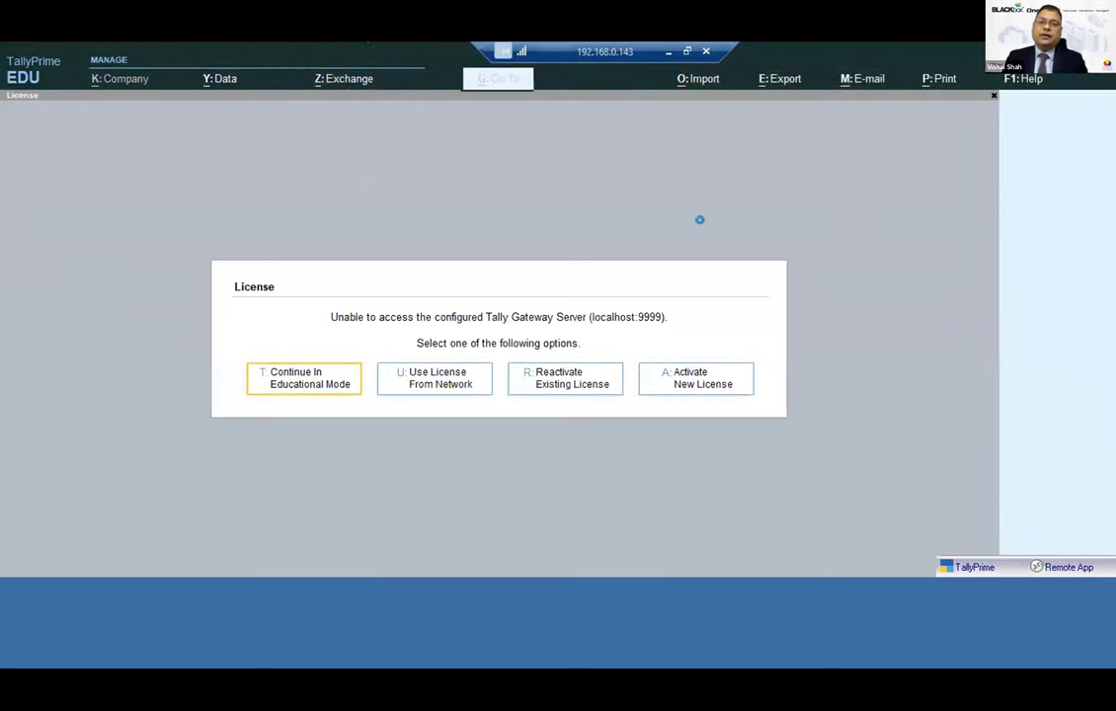
Continue TallyPrime in Educational Mode, quit it, and log off the remote session.
key("Return")
key("Escape")
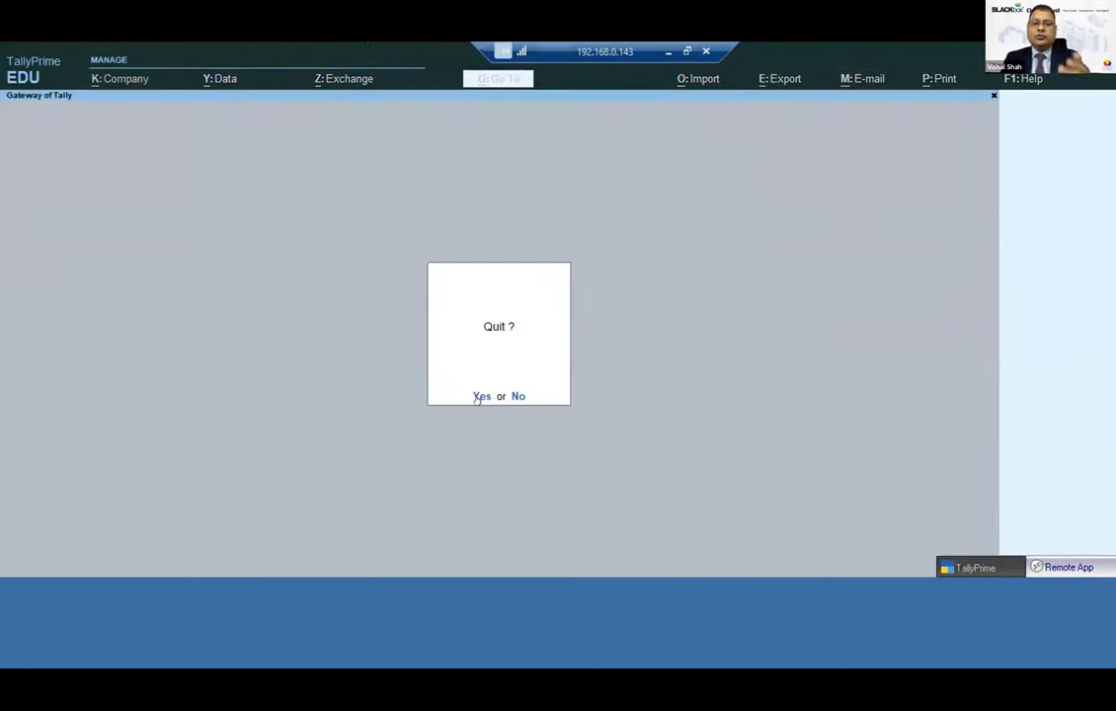
key("Return")
left_click(55, 381)
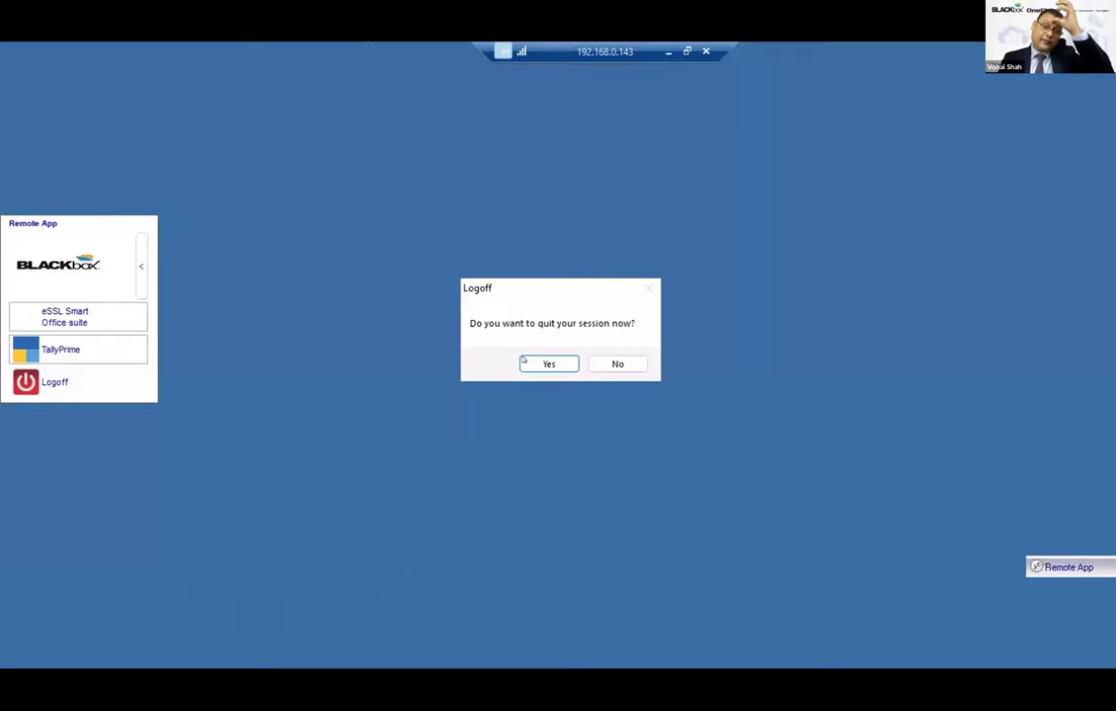
left_click(547, 362)
Close the remote desktop and log in to PlayBackOFFICE on demo103 with the saved admin credentials.
left_click(668, 50)
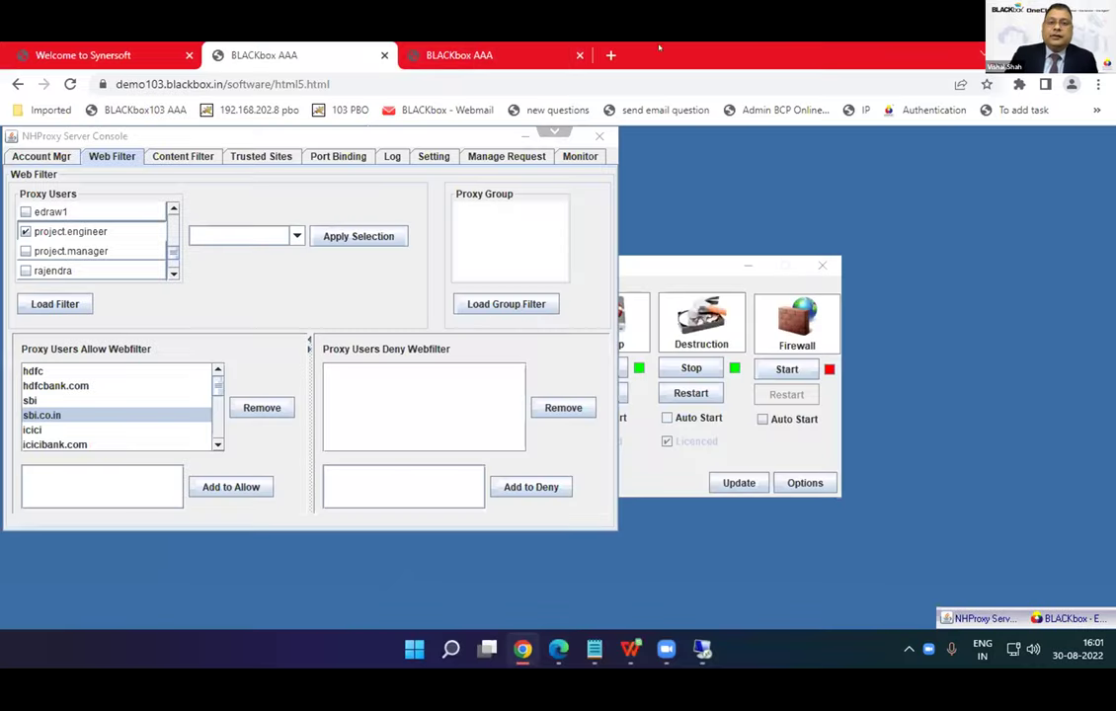
left_click(611, 55)
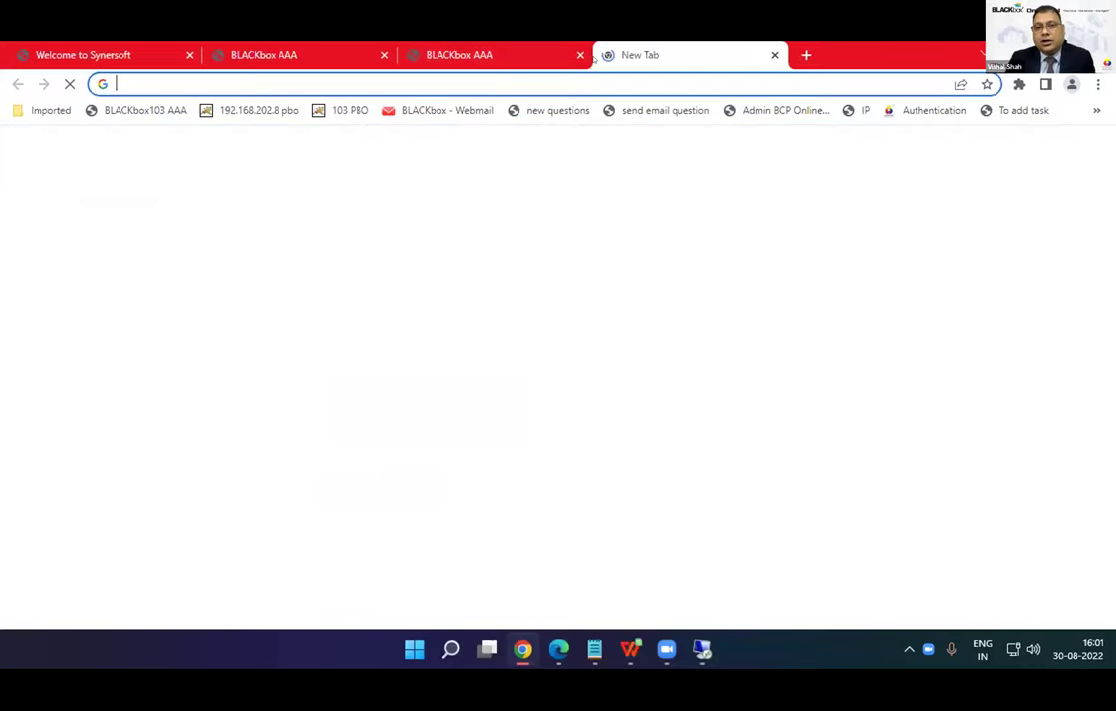
left_click(138, 110)
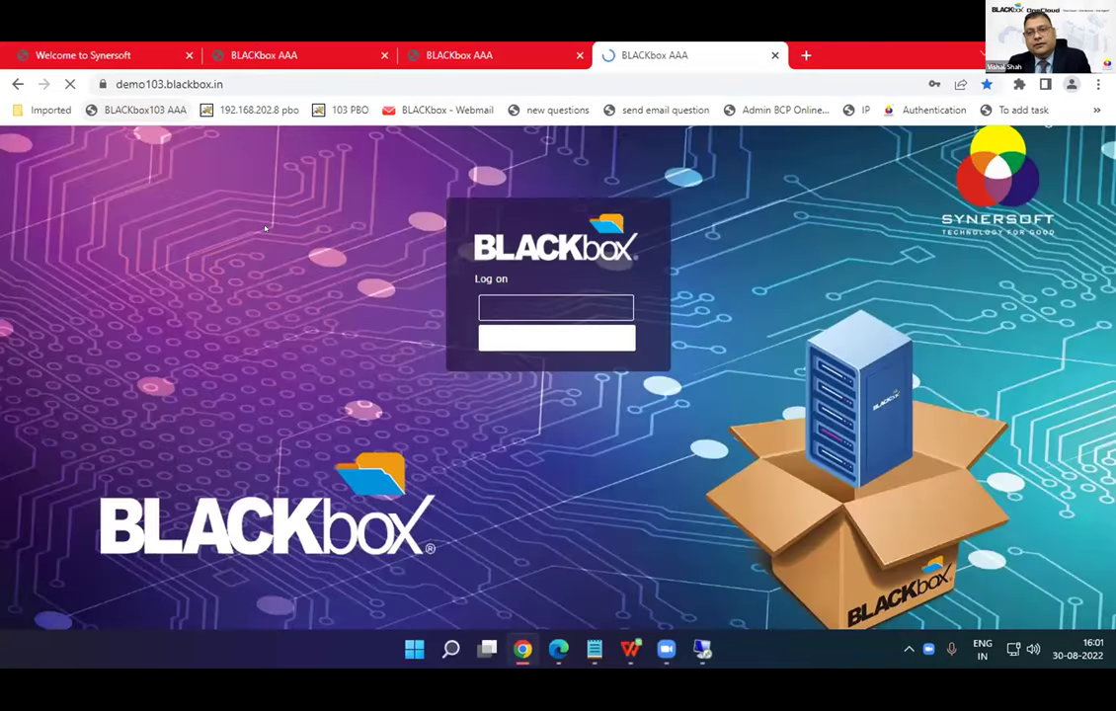
left_click(350, 110)
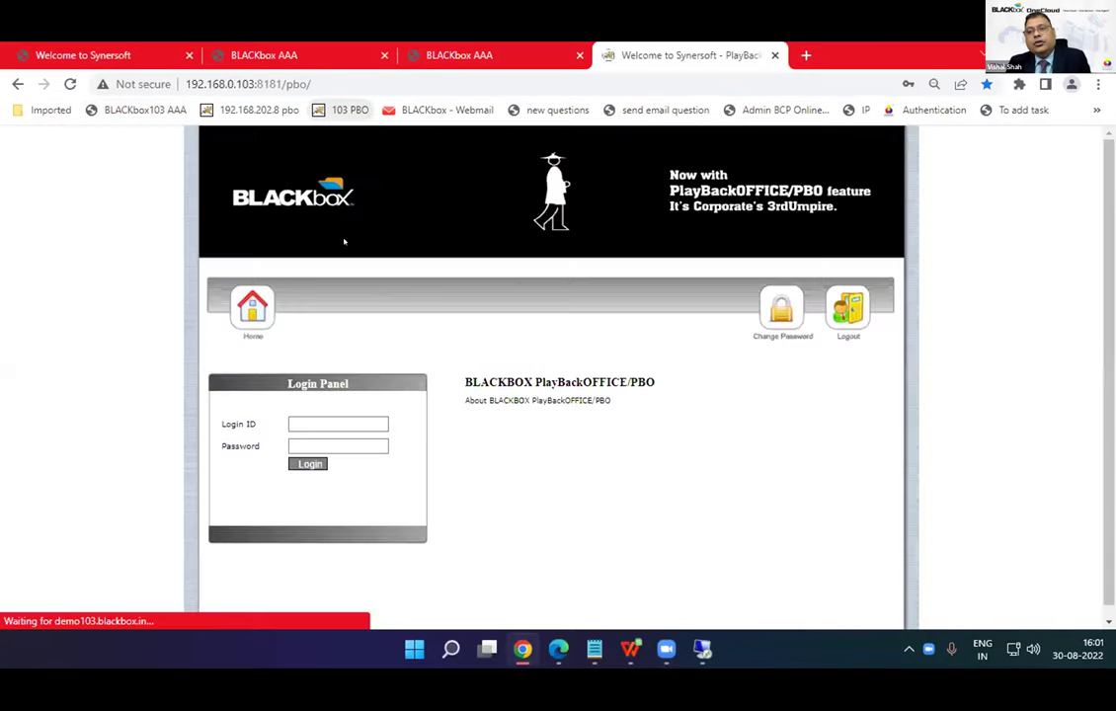
left_click(345, 418)
left_click(371, 465)
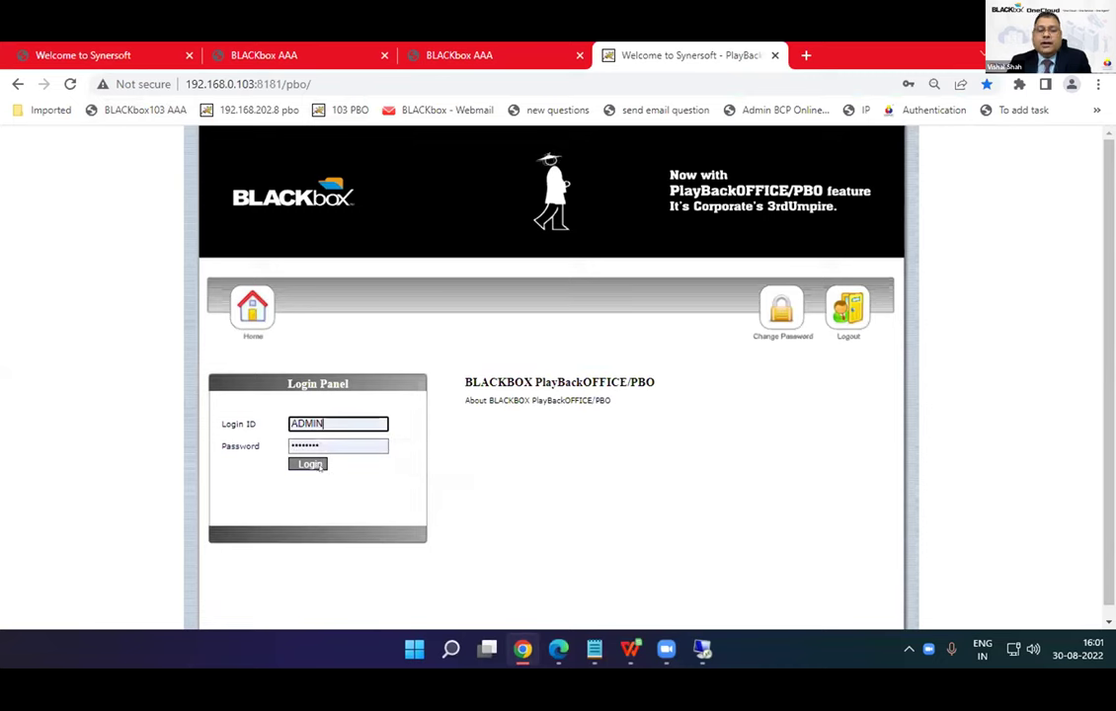
key("Return")
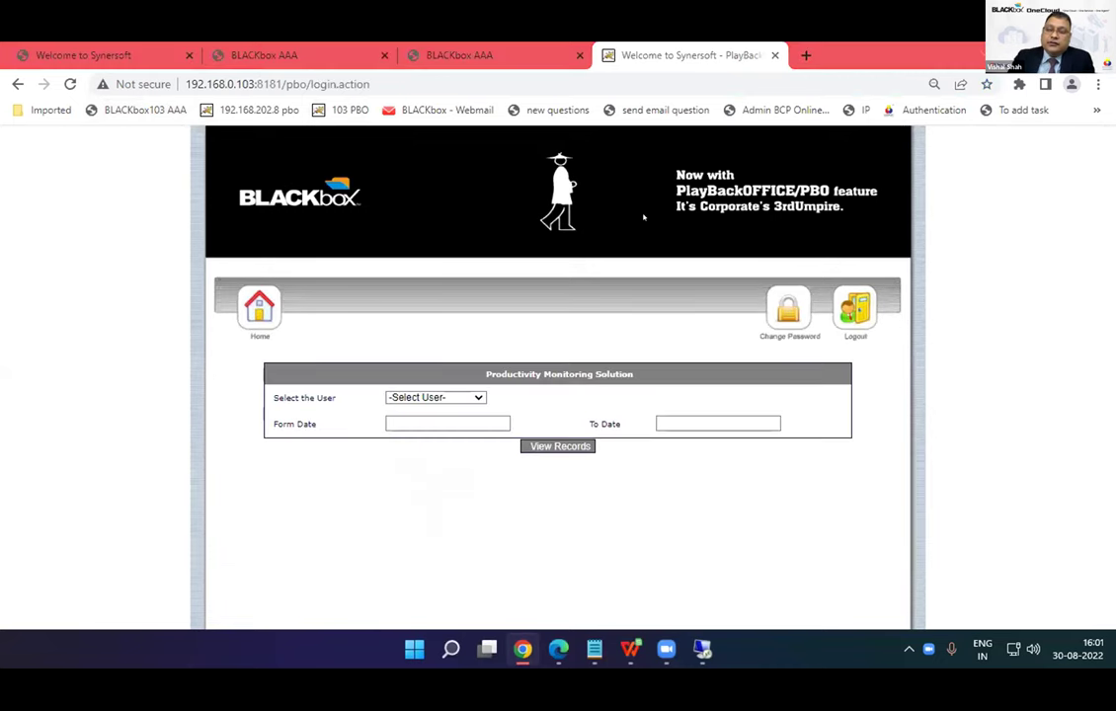
Show accounts.executive's hourly records for 30-08-2022 as both start and end date.
left_click(435, 397)
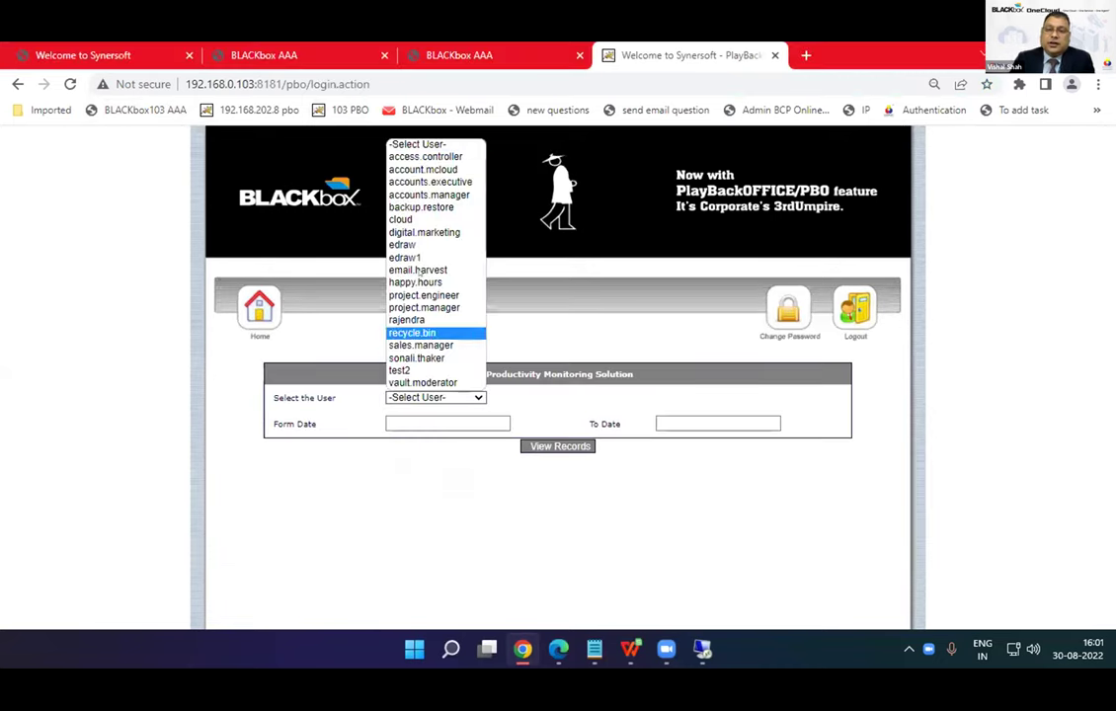
left_click(430, 182)
left_click(413, 423)
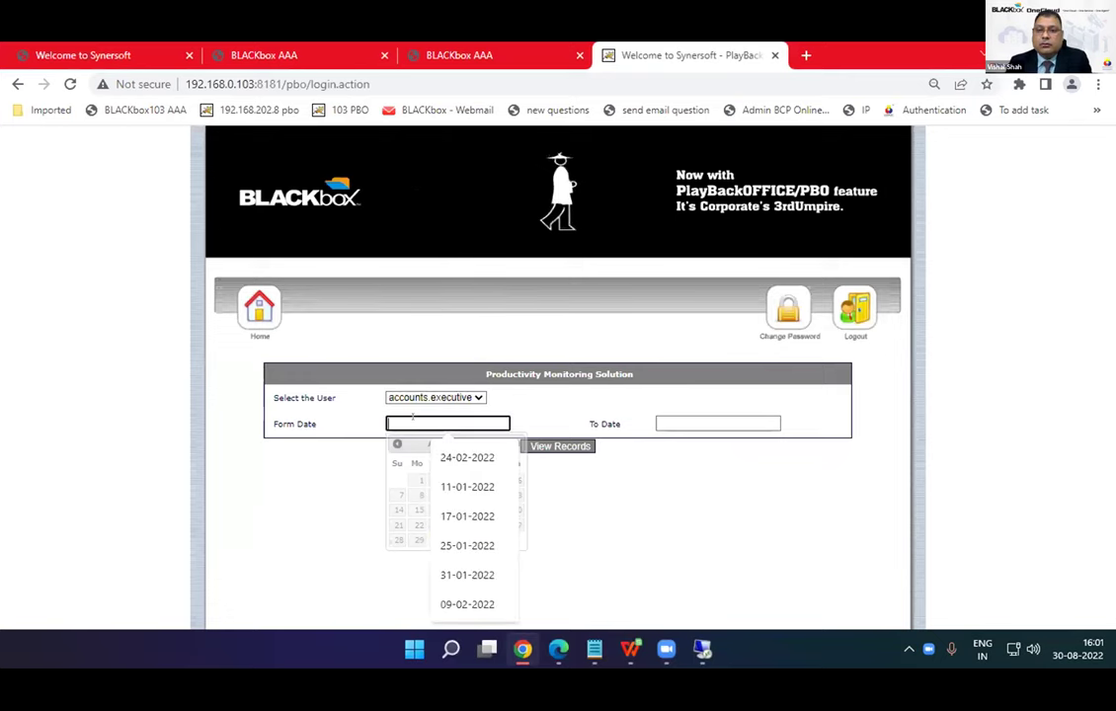
left_click(439, 539)
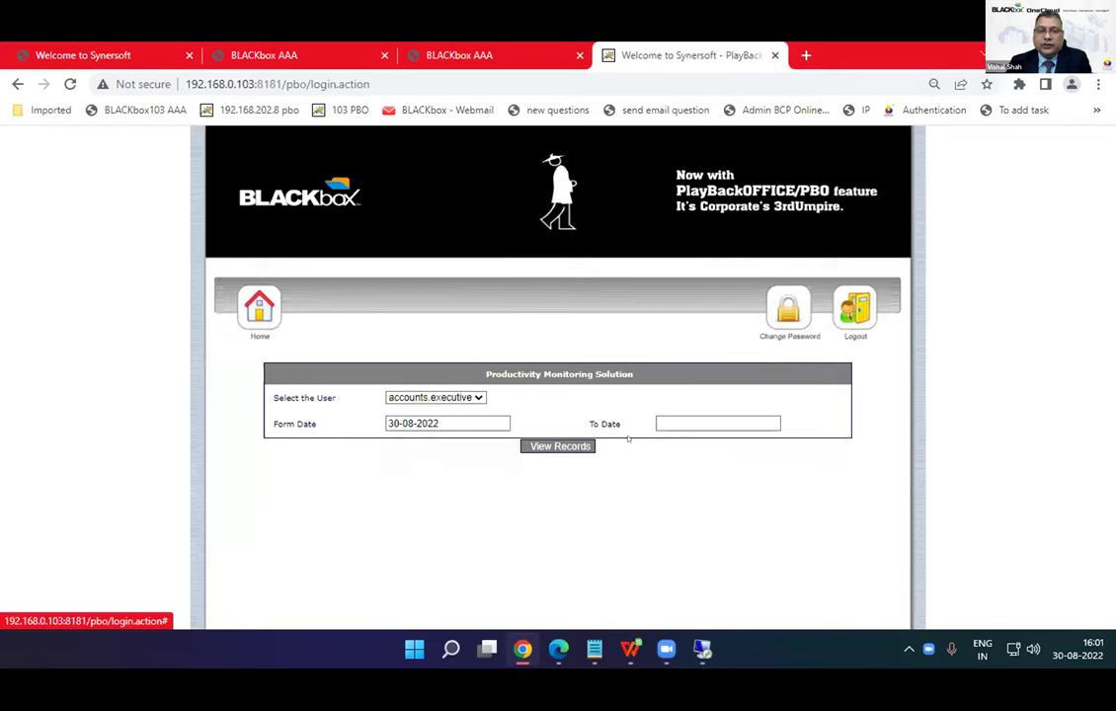
left_click(682, 424)
left_click(709, 539)
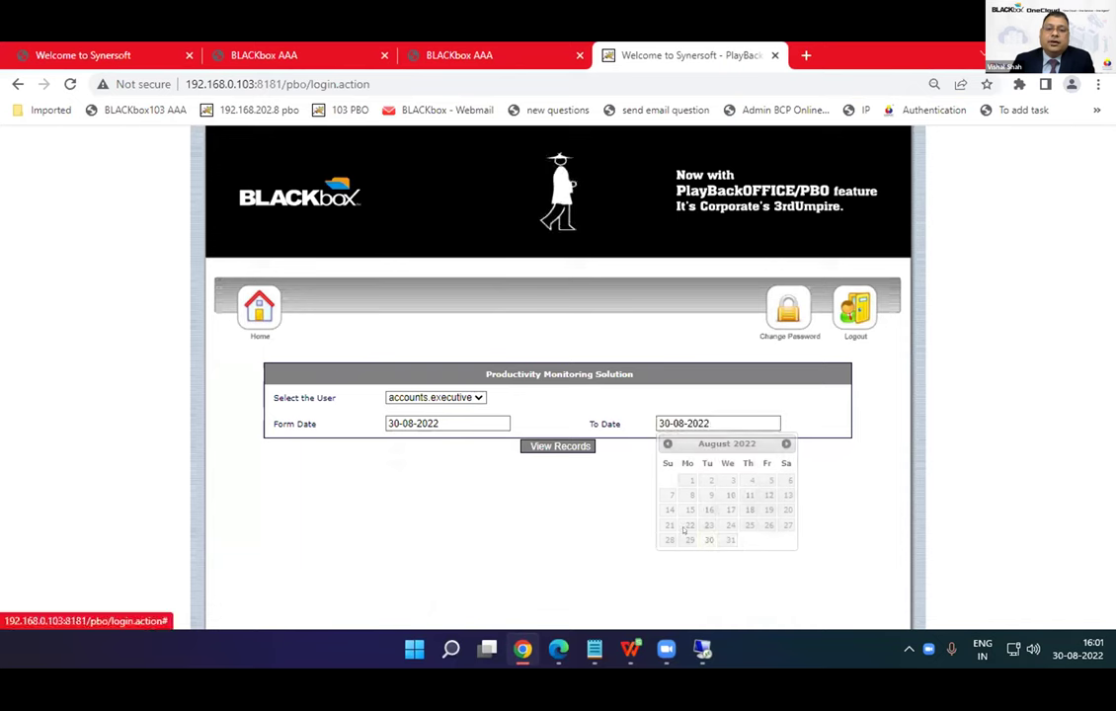
left_click(553, 445)
Play the 3:01–4:00 PM screenshots and open one Dept.Accounts capture on its own.
scroll(552, 442, "down", 4)
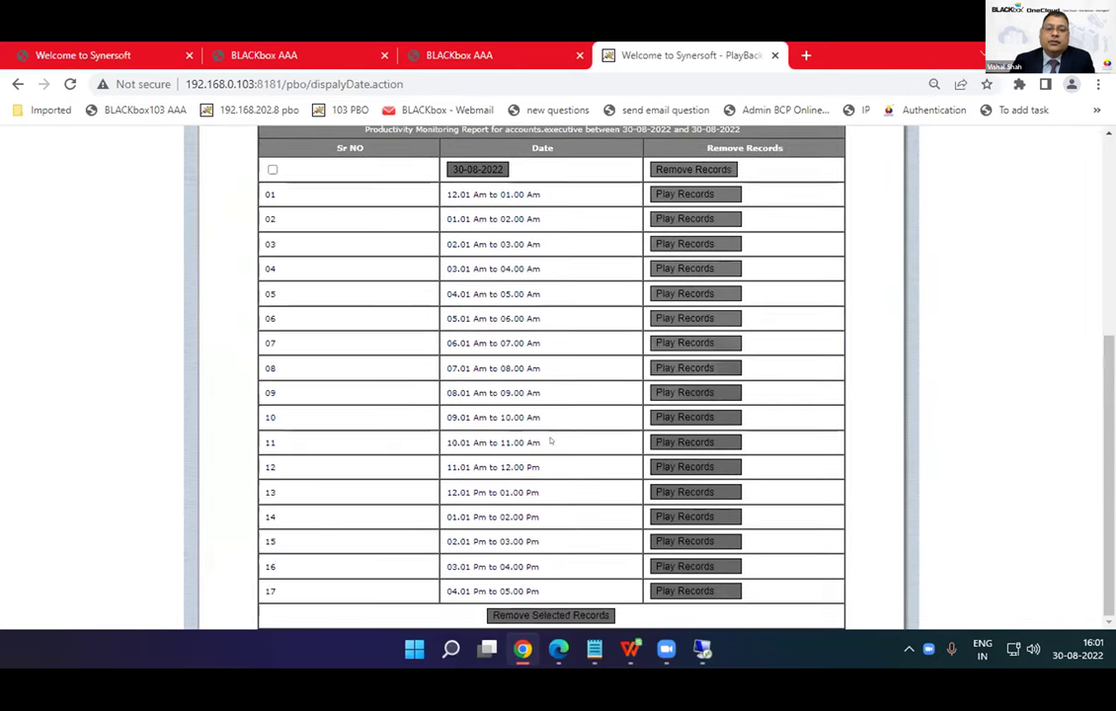
left_click(672, 566)
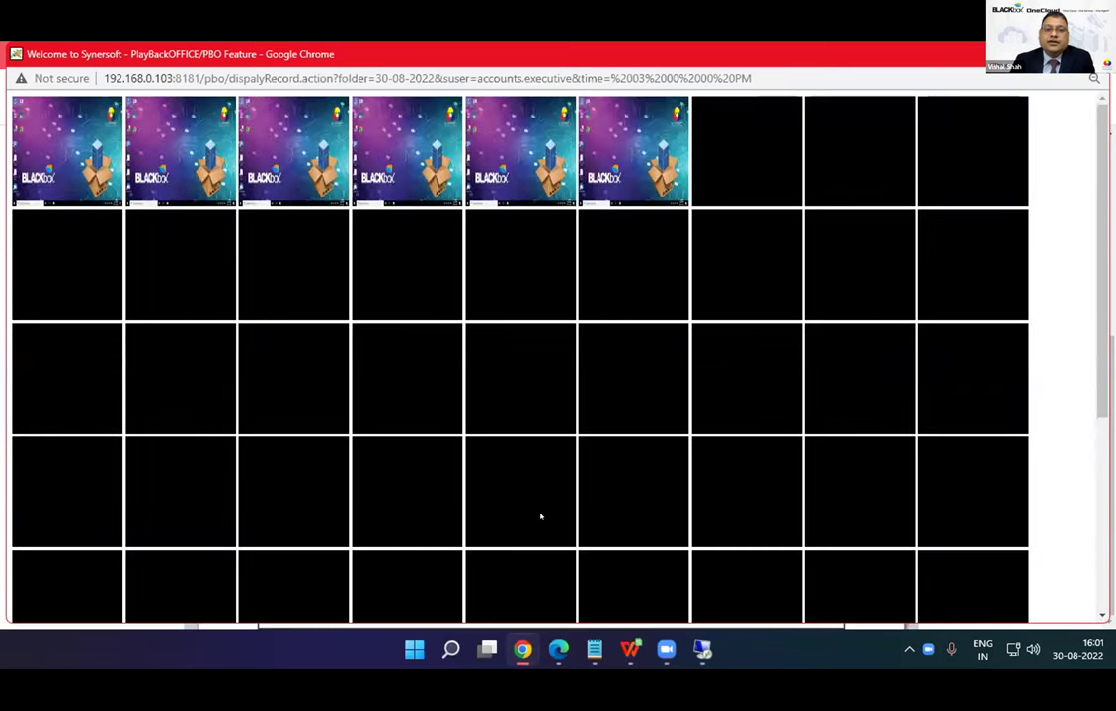
scroll(546, 516, "down", 5)
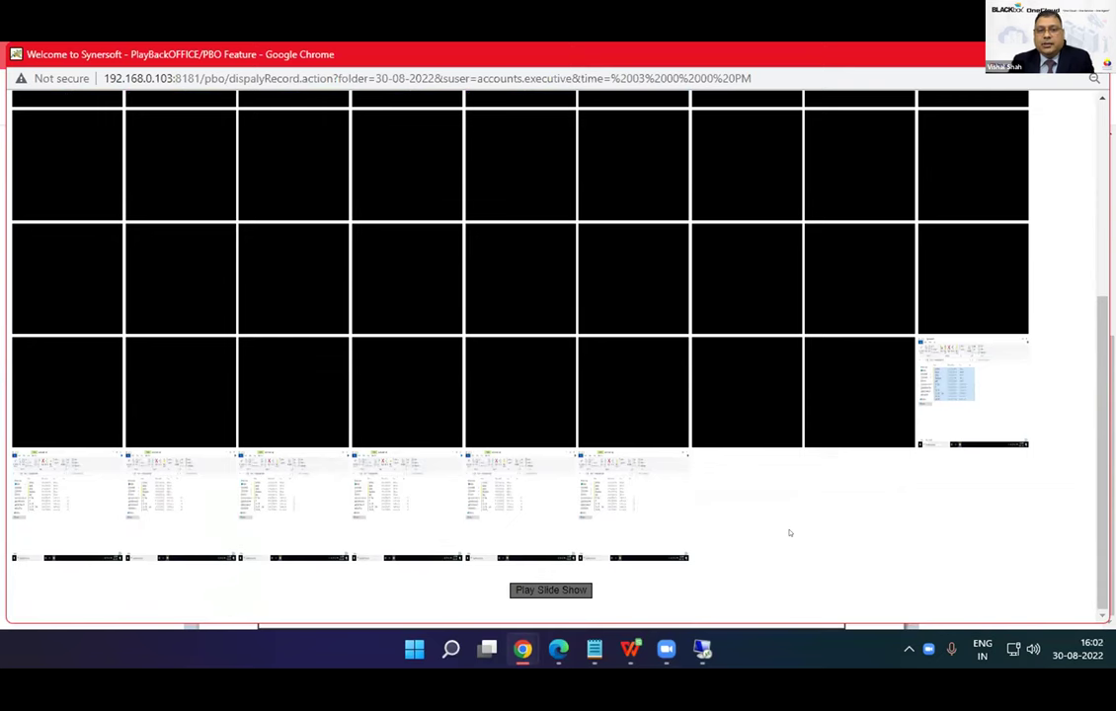
left_click(846, 340)
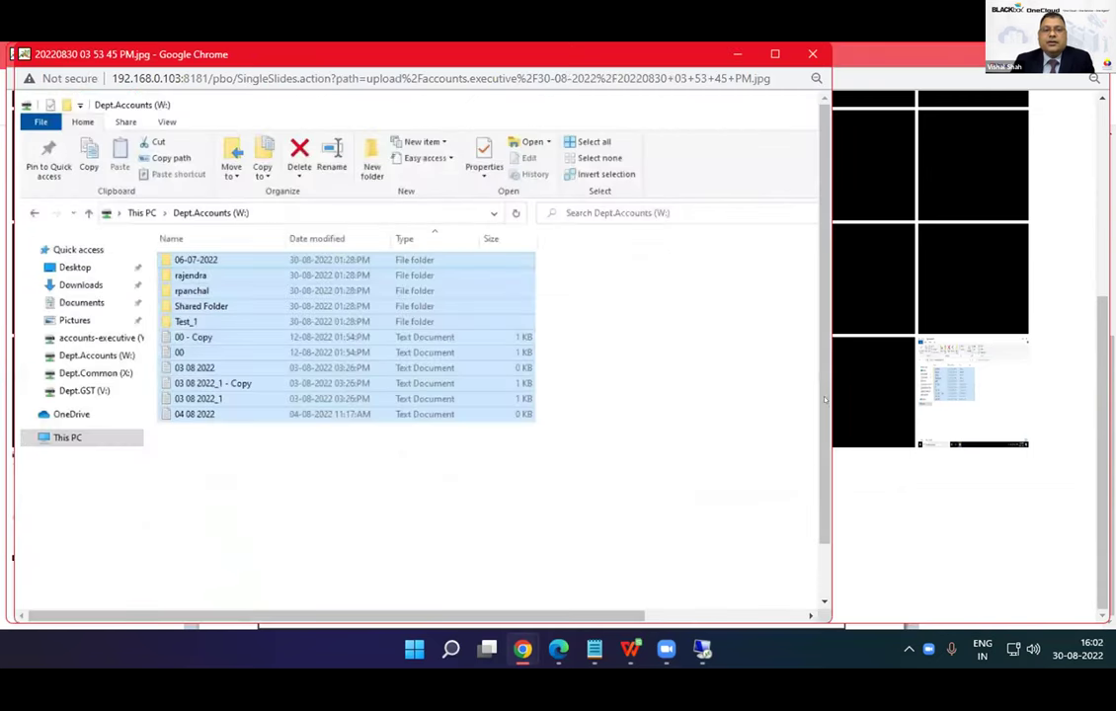